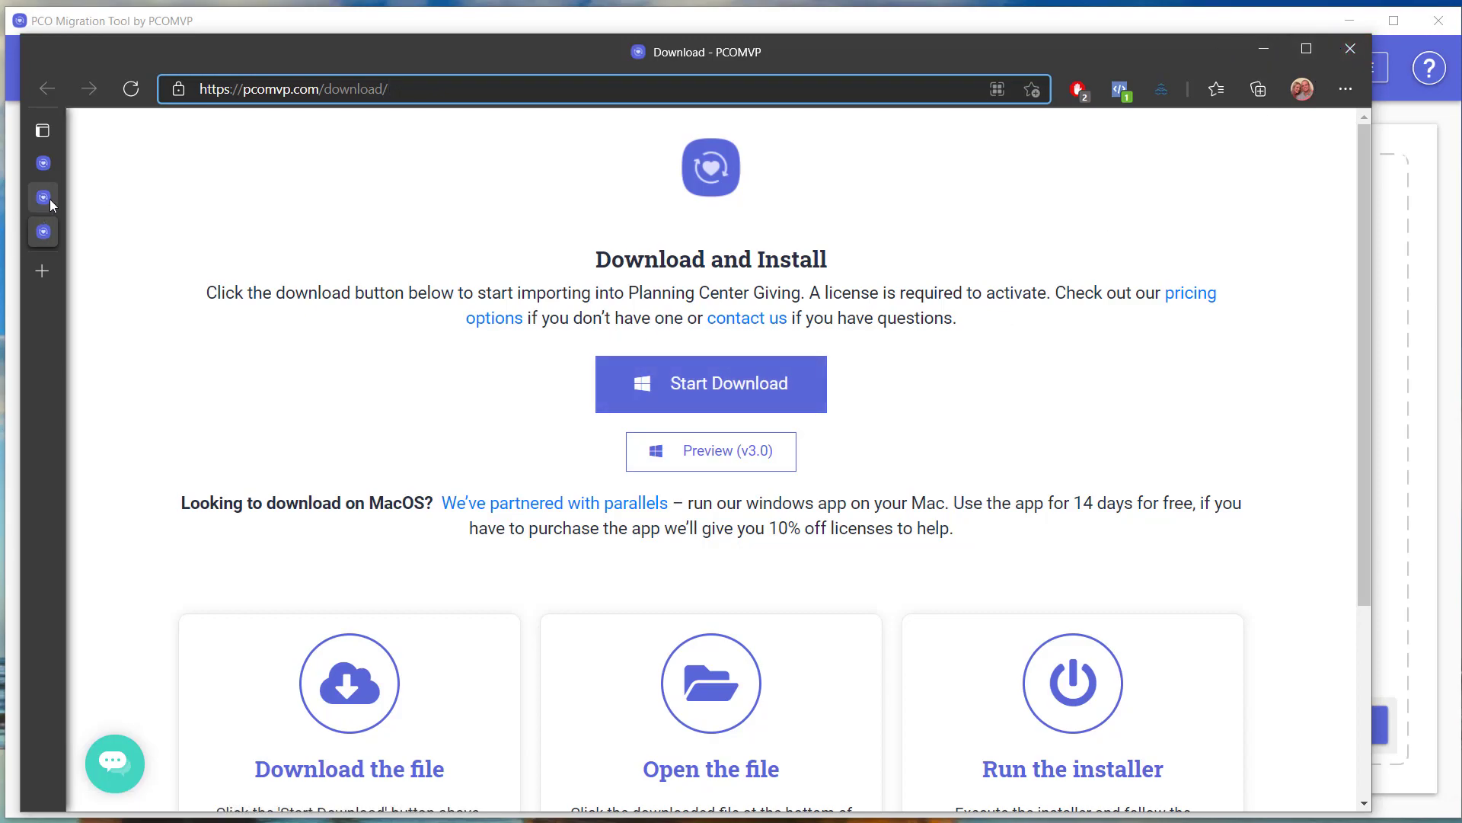
Read the Docs Archive's Getting Started > Downloading and Installing article, then return to the Download page.
{"action": "mouse_move", "coordinate": [50, 202]}
{"action": "left_click", "coordinate": [118, 164]}
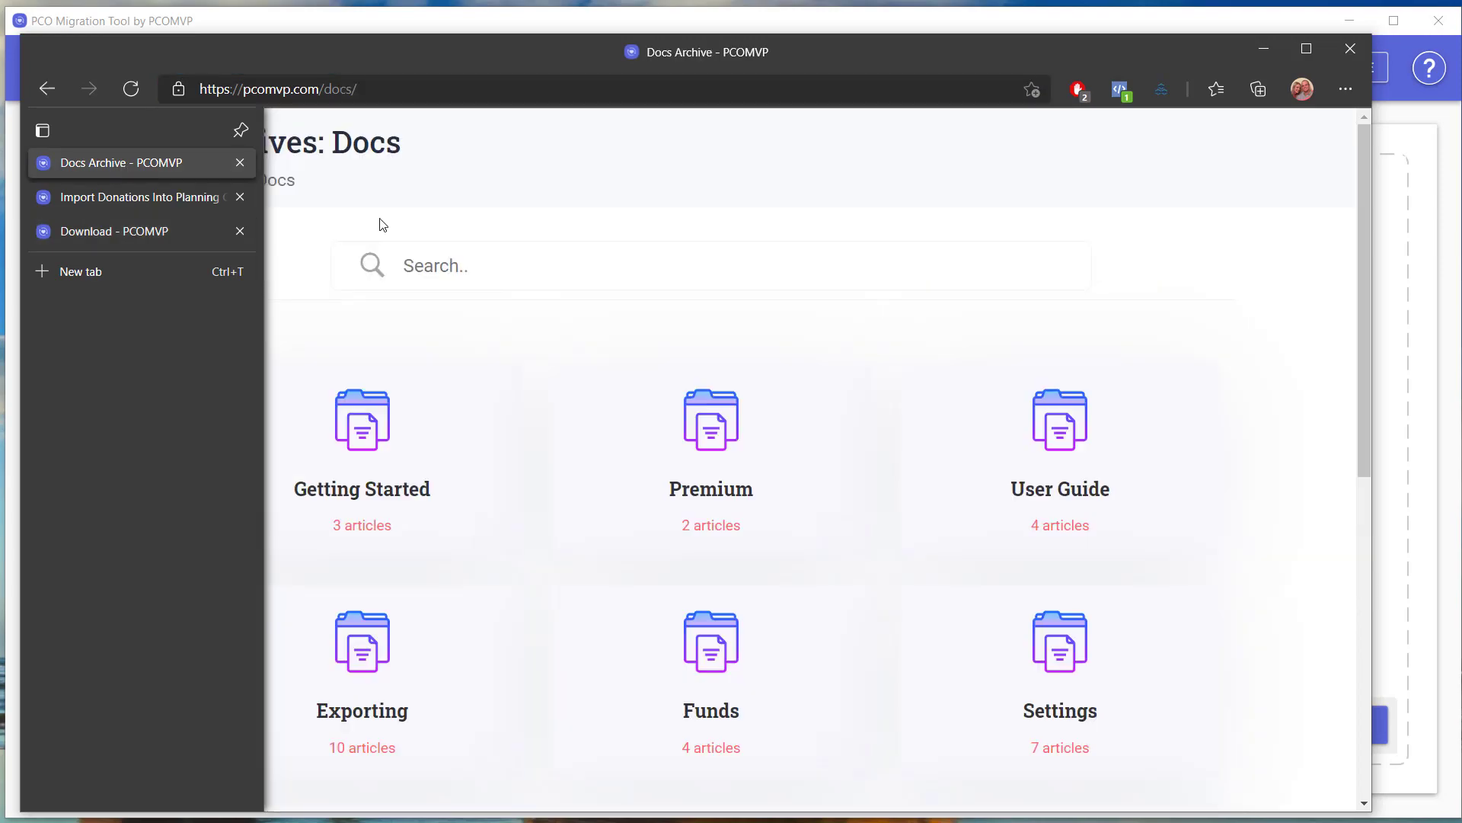
{"action": "left_click_drag", "start_coordinate": [1364, 317], "coordinate": [1365, 382]}
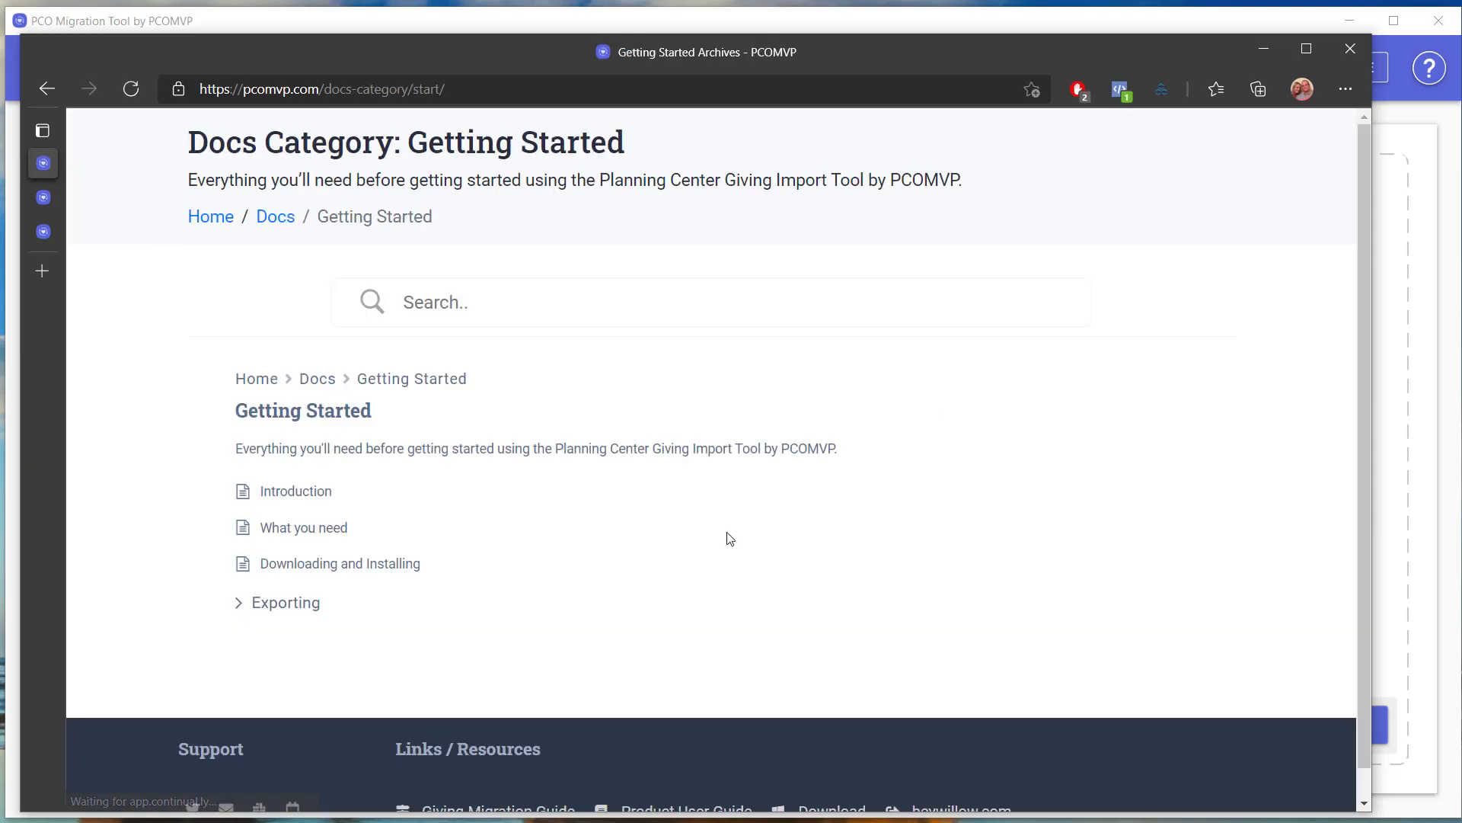
{"action": "left_click", "coordinate": [332, 563]}
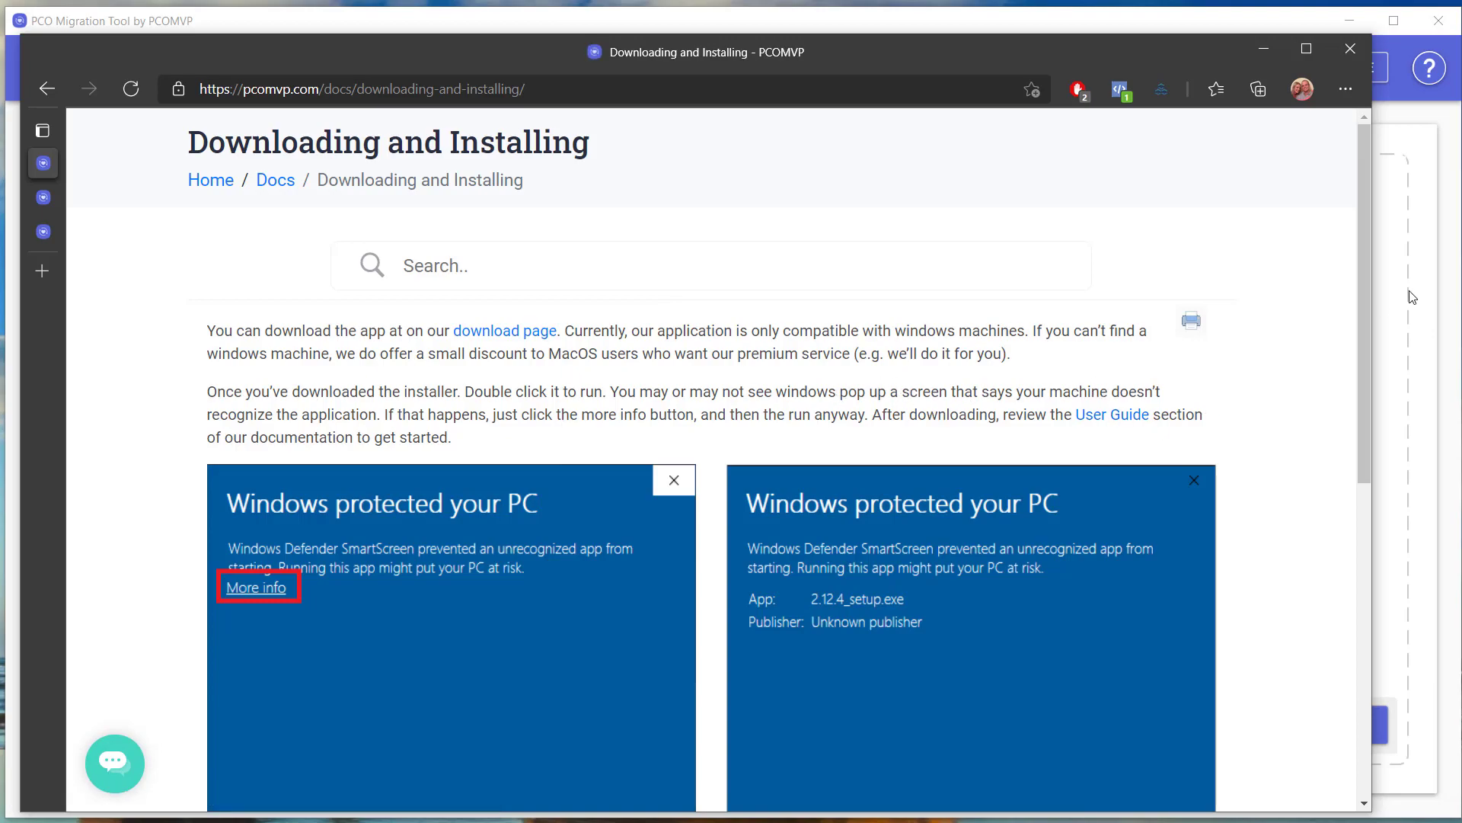
{"action": "left_click_drag", "start_coordinate": [1360, 327], "coordinate": [1414, 457]}
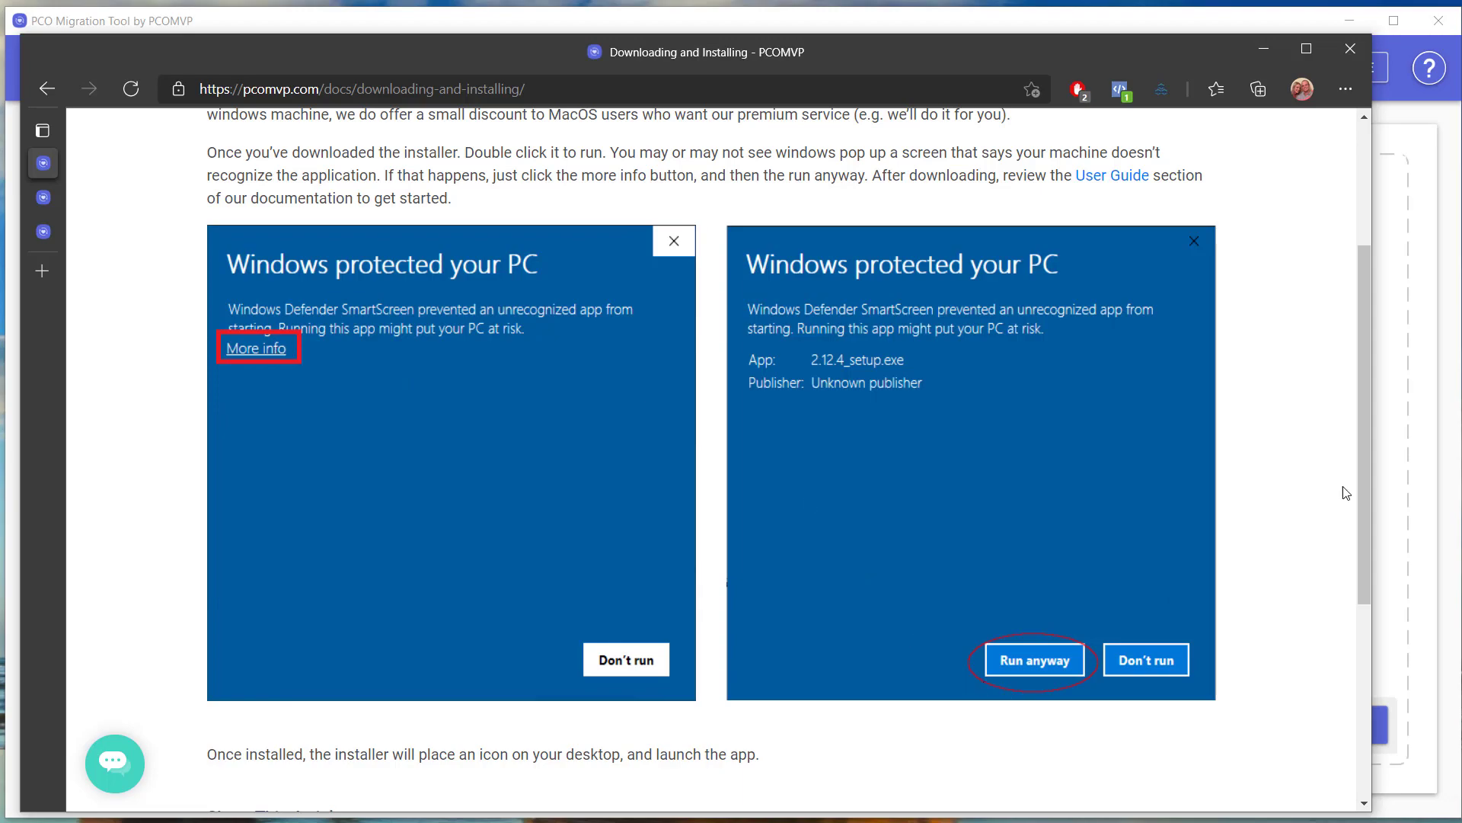
{"action": "left_click_drag", "start_coordinate": [1362, 487], "coordinate": [1367, 365]}
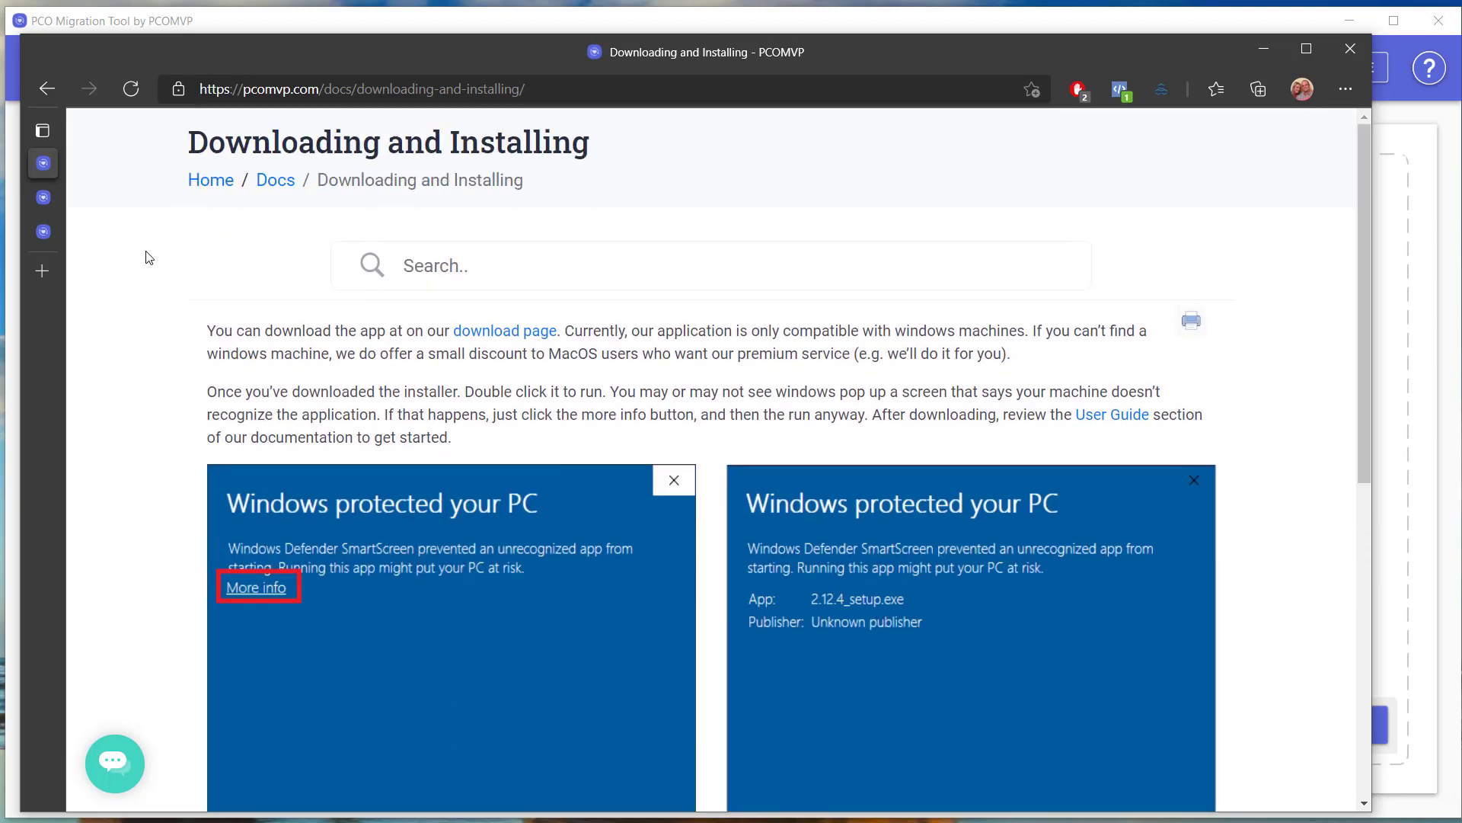
{"action": "left_click", "coordinate": [44, 231]}
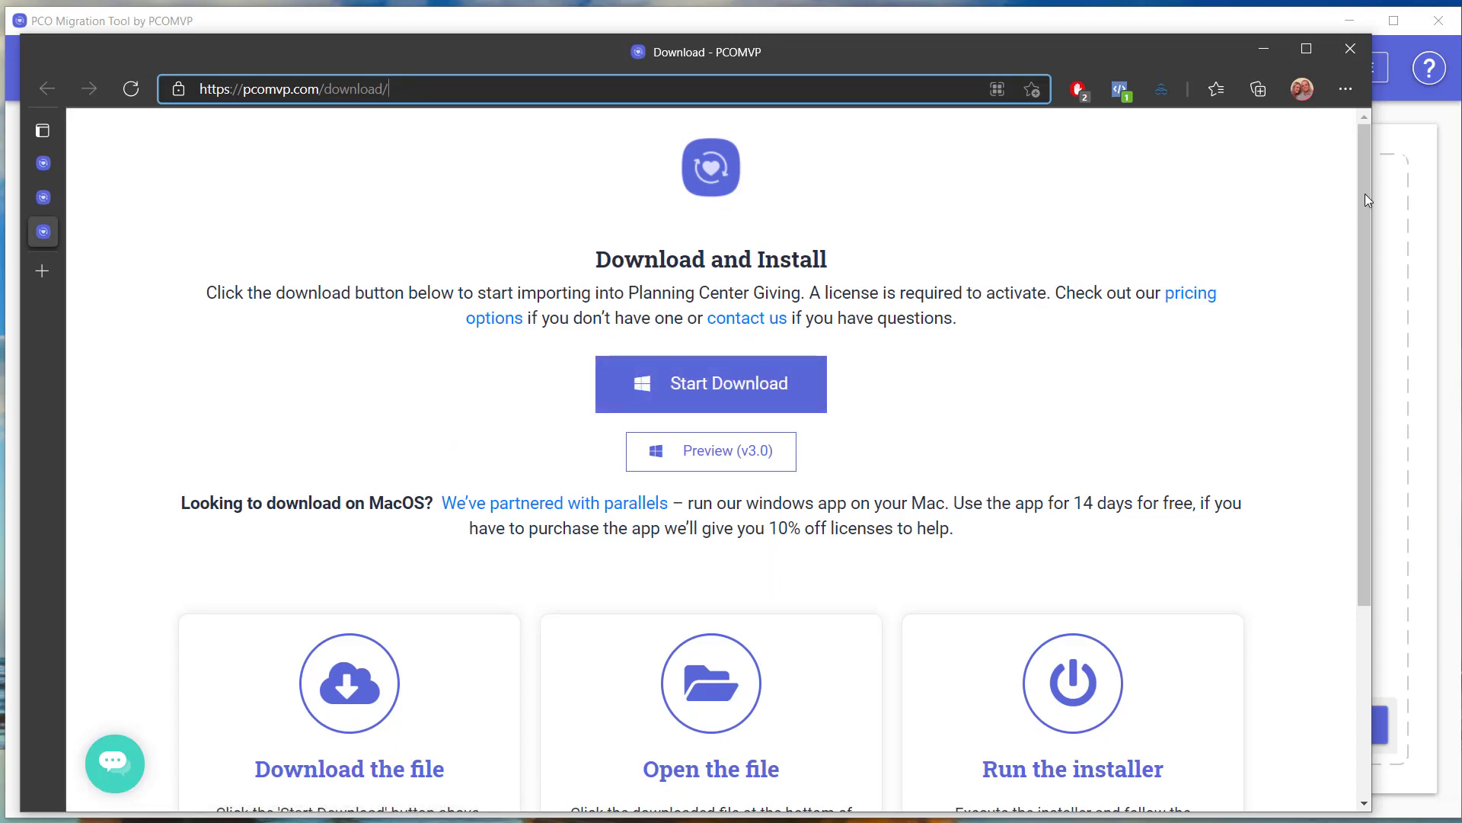
Bring the PCO Migration Tool forward and go to Account > Authorize from its menu.
{"action": "left_click", "coordinate": [1295, 30]}
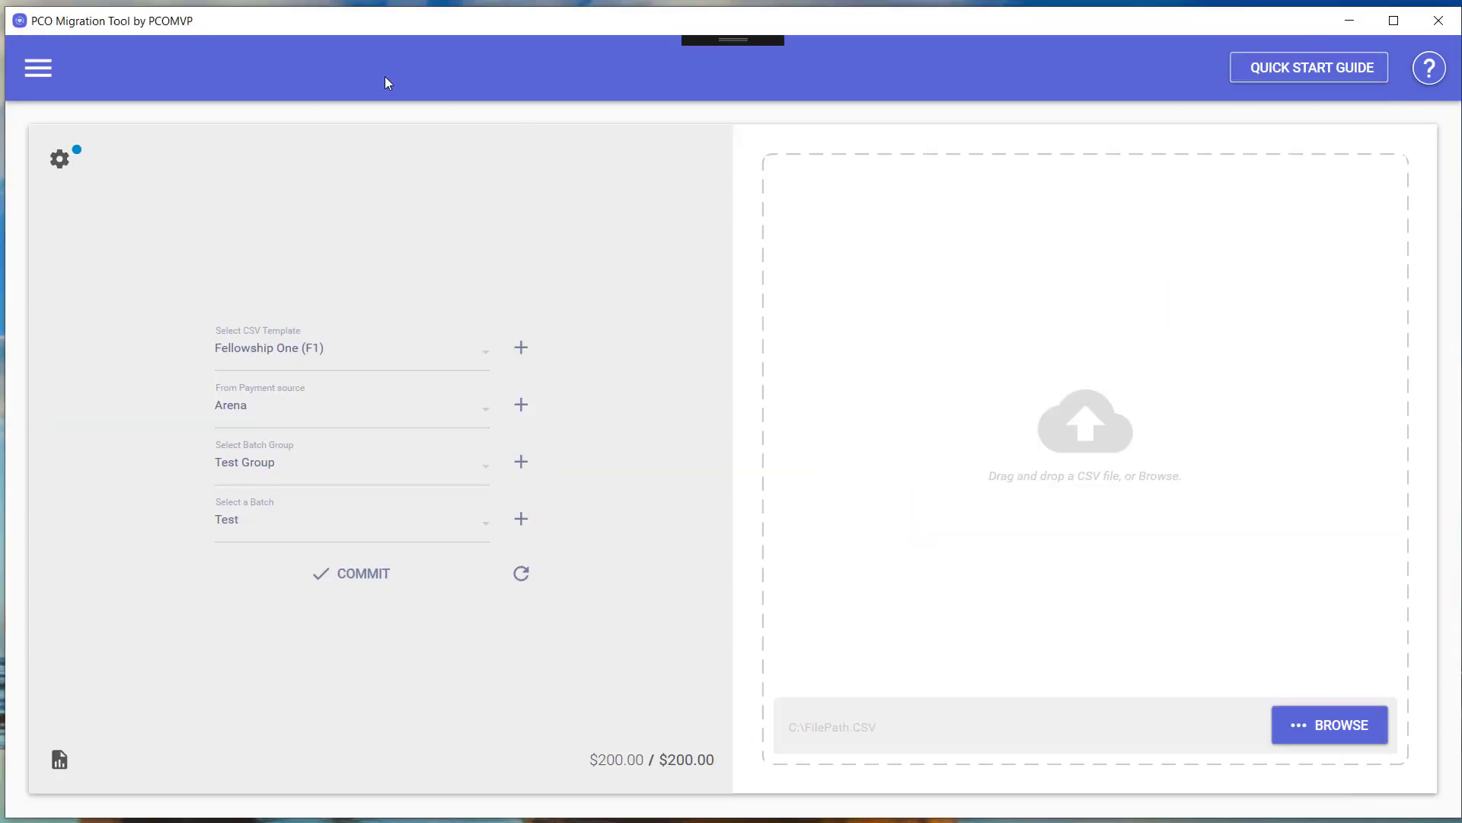
{"action": "left_click", "coordinate": [39, 67]}
{"action": "left_click", "coordinate": [79, 343]}
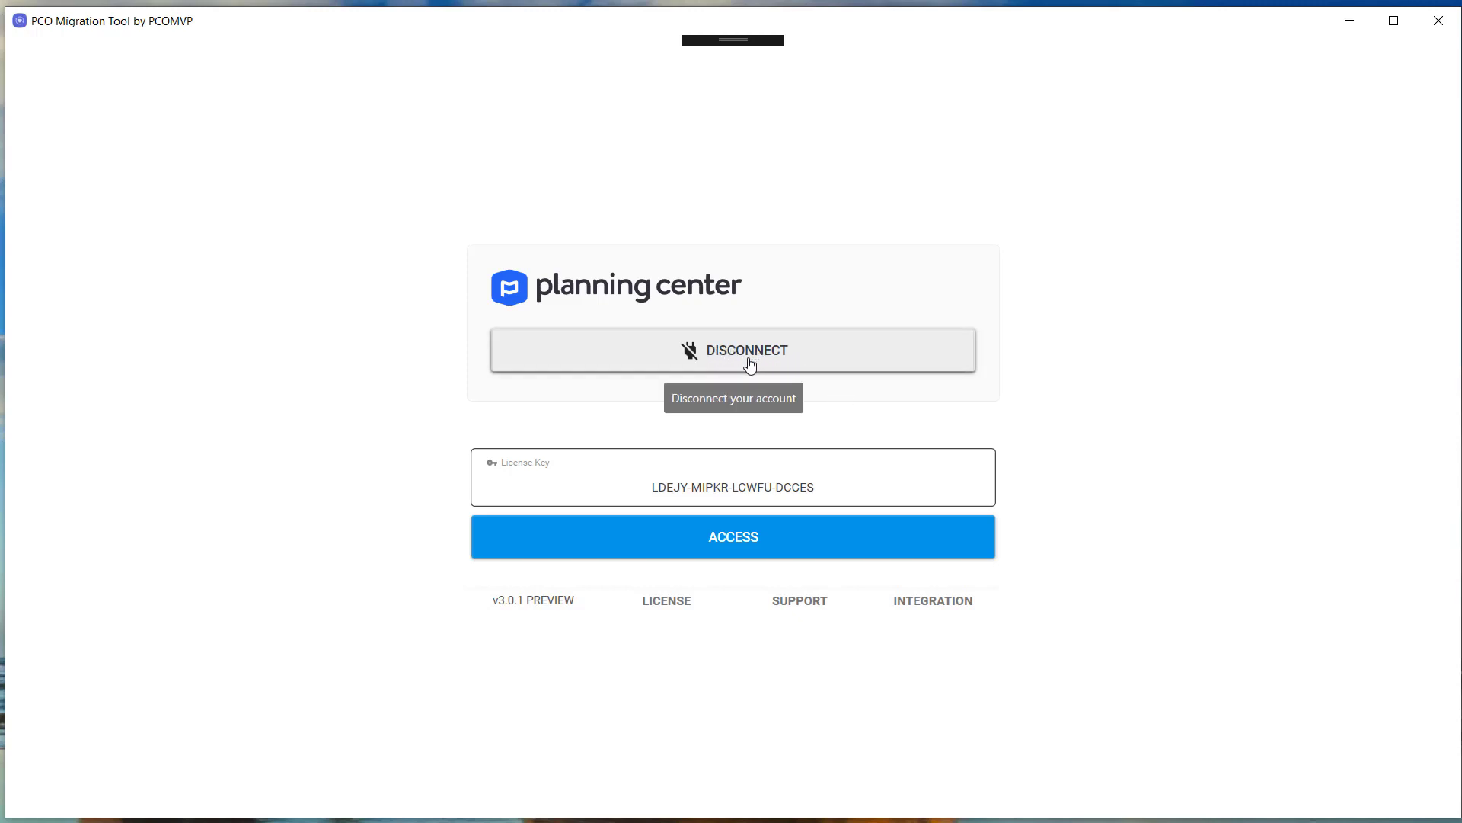
Gain access with the already-entered license key and load the Funds mapping page.
{"action": "left_click_drag", "start_coordinate": [807, 488], "coordinate": [653, 486]}
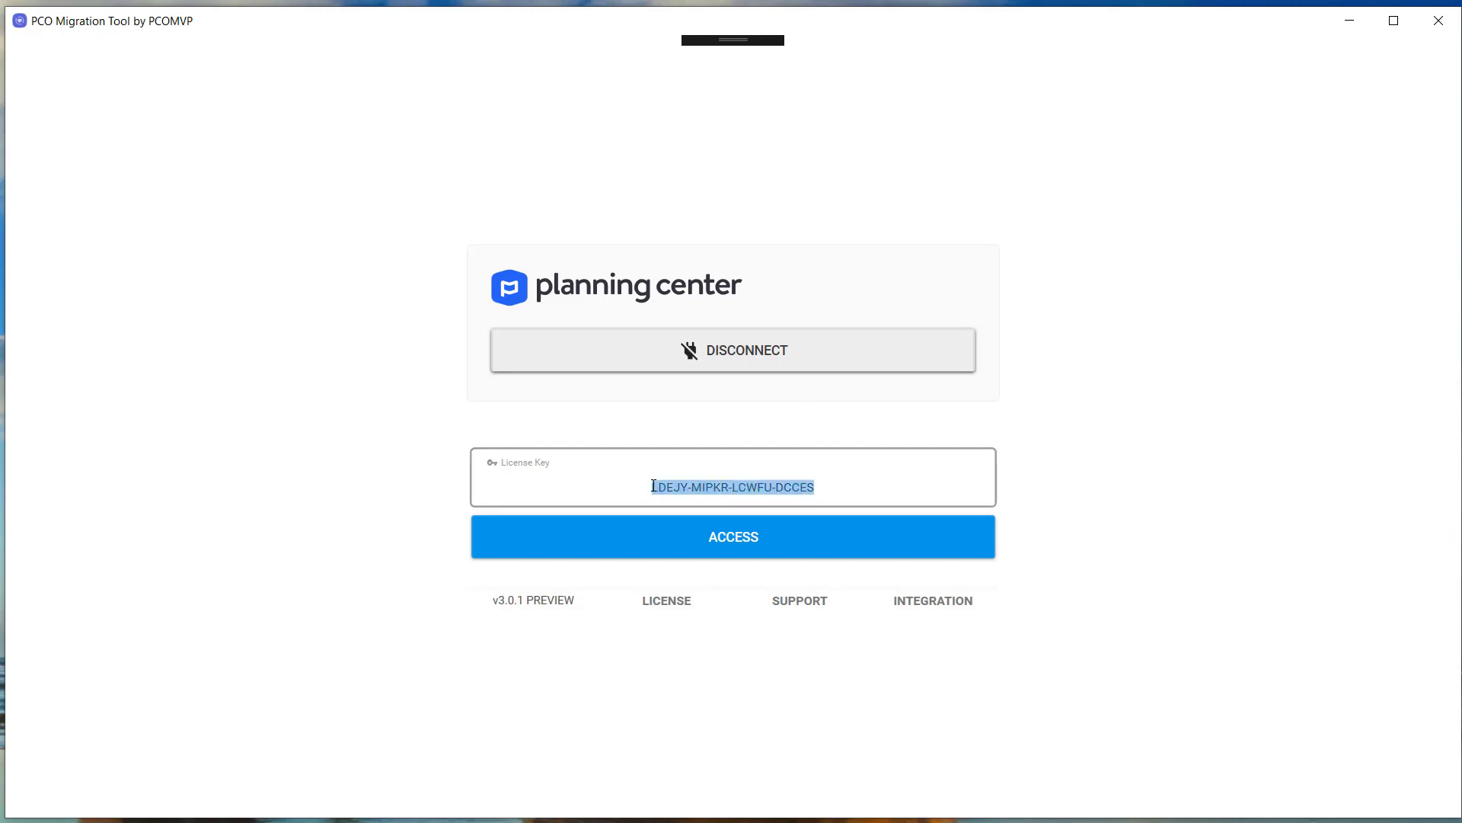
{"action": "left_click", "coordinate": [863, 486]}
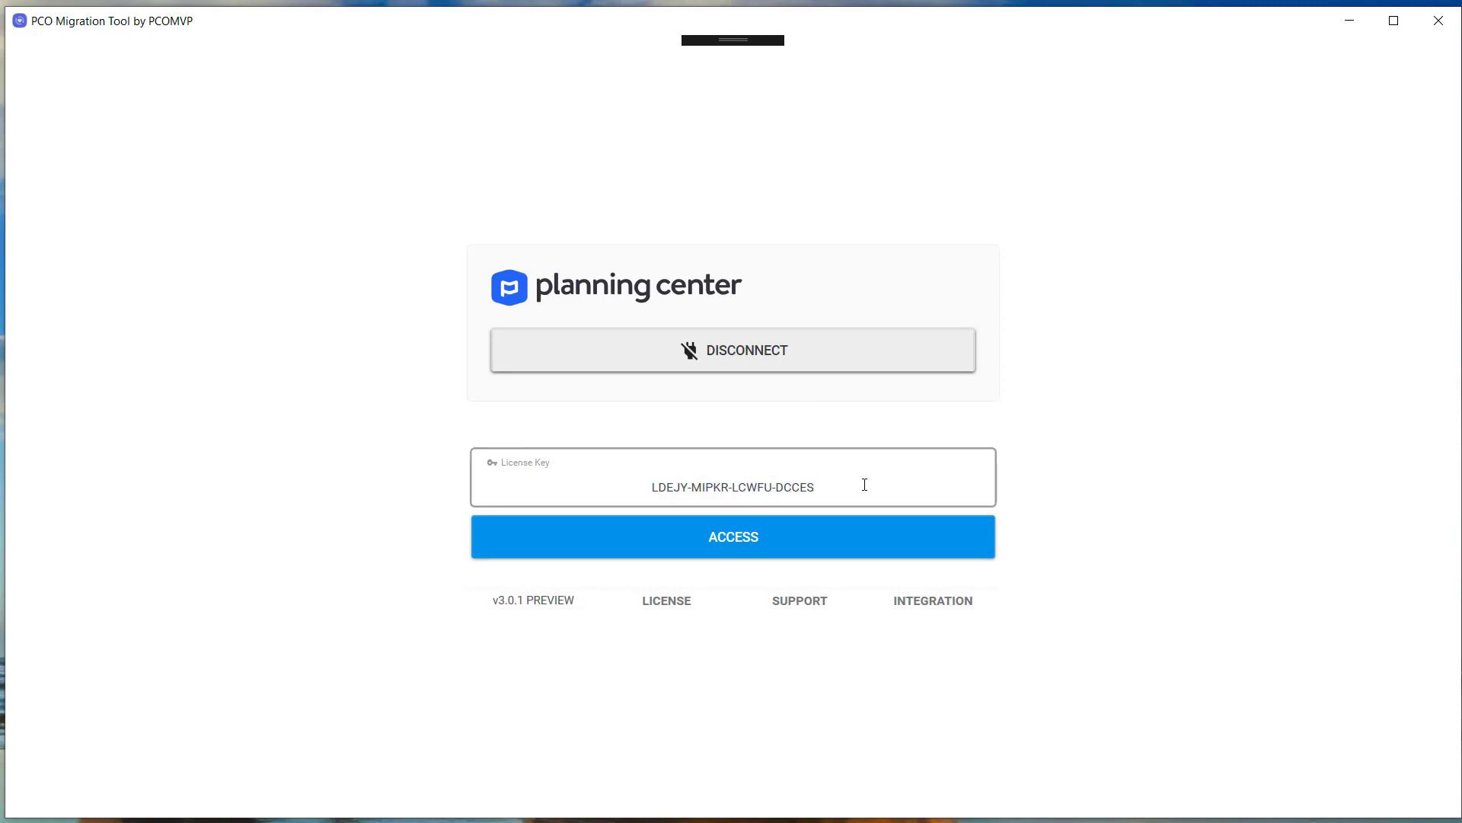
{"action": "left_click", "coordinate": [803, 541]}
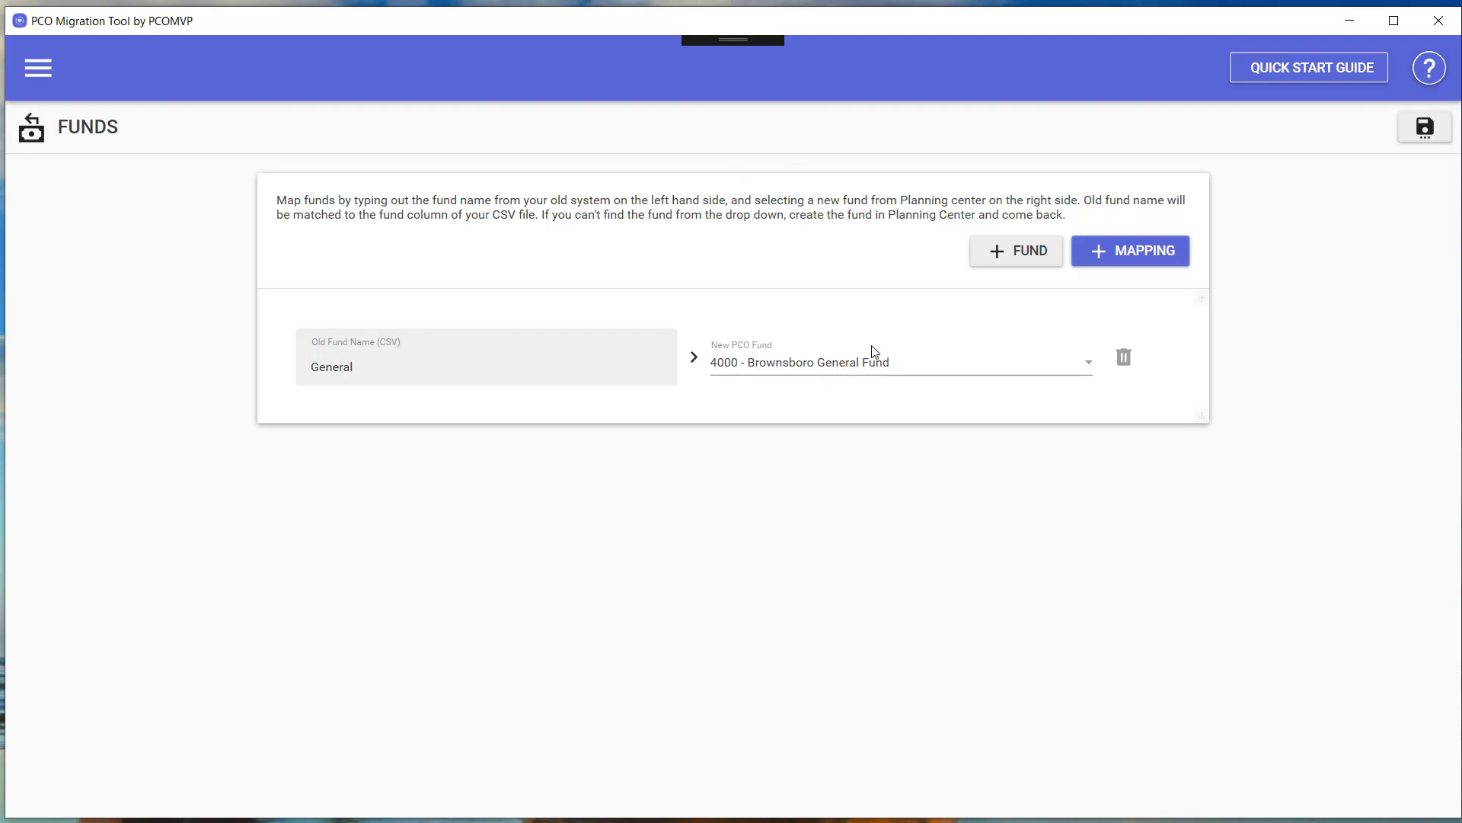
Map General to 4000 - Brownsboro General Fund, delete the extra empty rows, and save.
{"action": "left_click", "coordinate": [970, 376]}
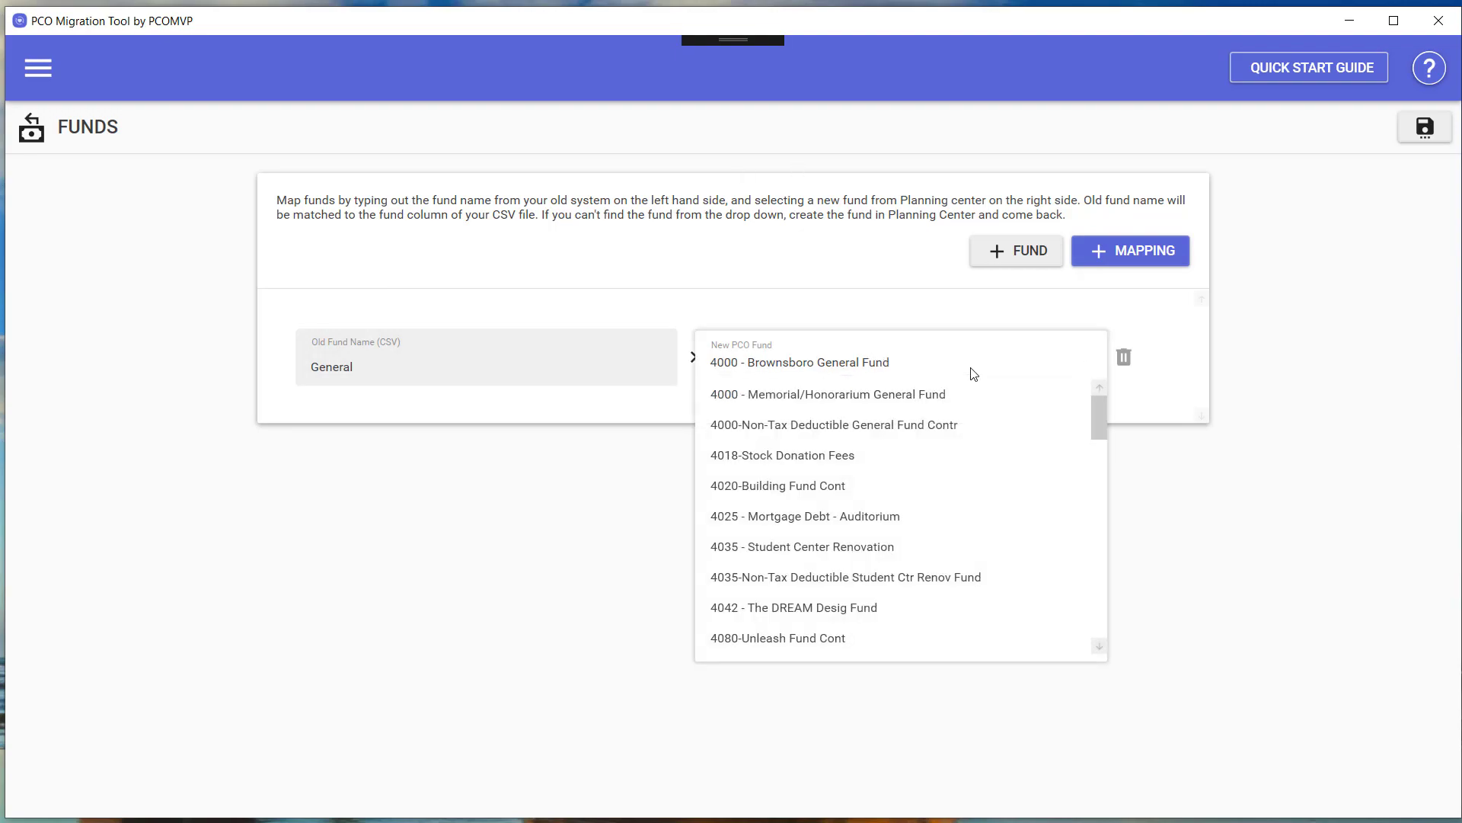
{"action": "left_click", "coordinate": [973, 373]}
{"action": "left_click", "coordinate": [1106, 257]}
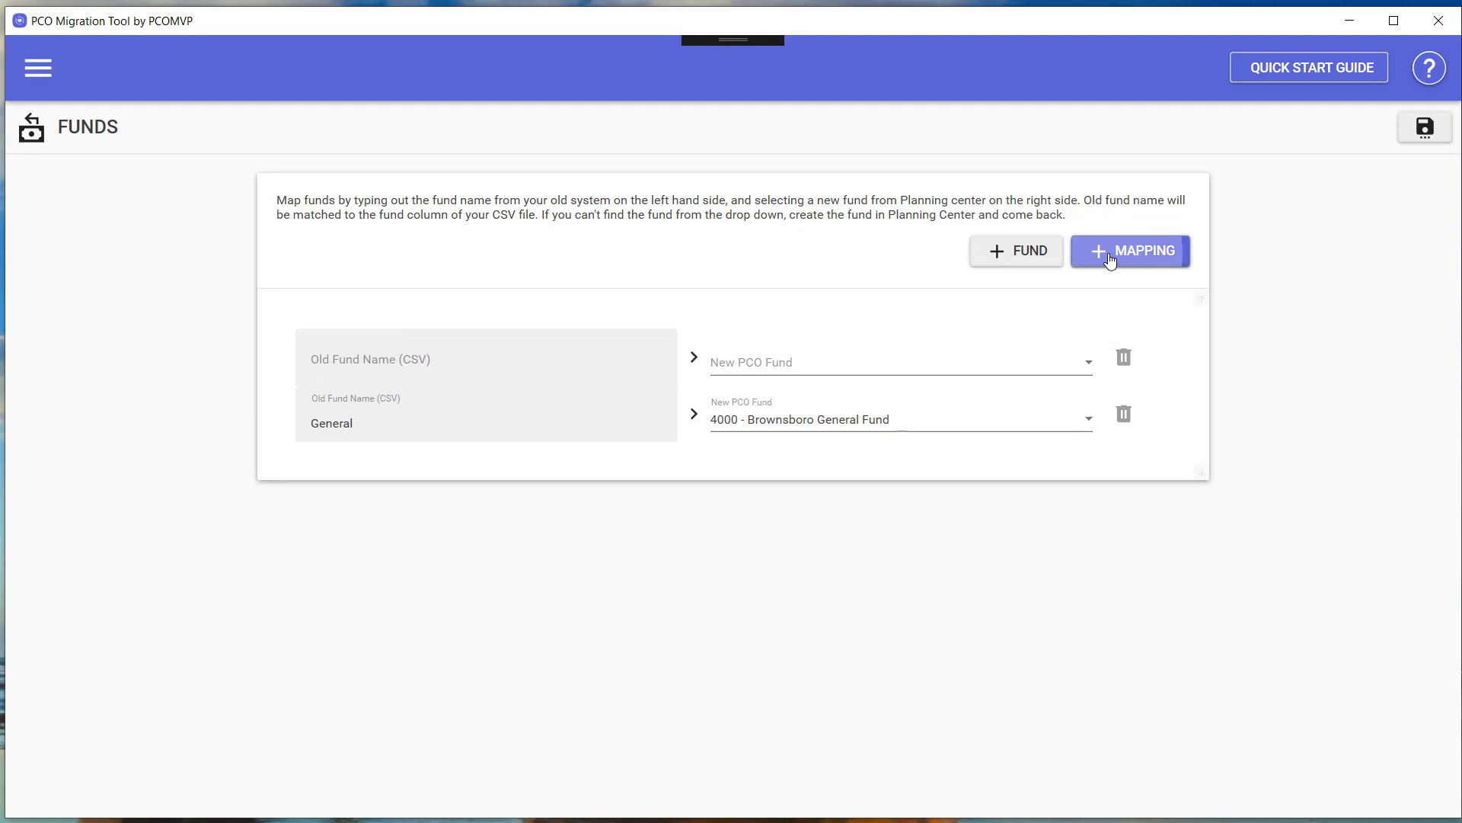
{"action": "left_click", "coordinate": [1111, 260]}
{"action": "left_click", "coordinate": [1111, 259]}
{"action": "left_click", "coordinate": [1112, 260]}
{"action": "left_click", "coordinate": [1111, 259]}
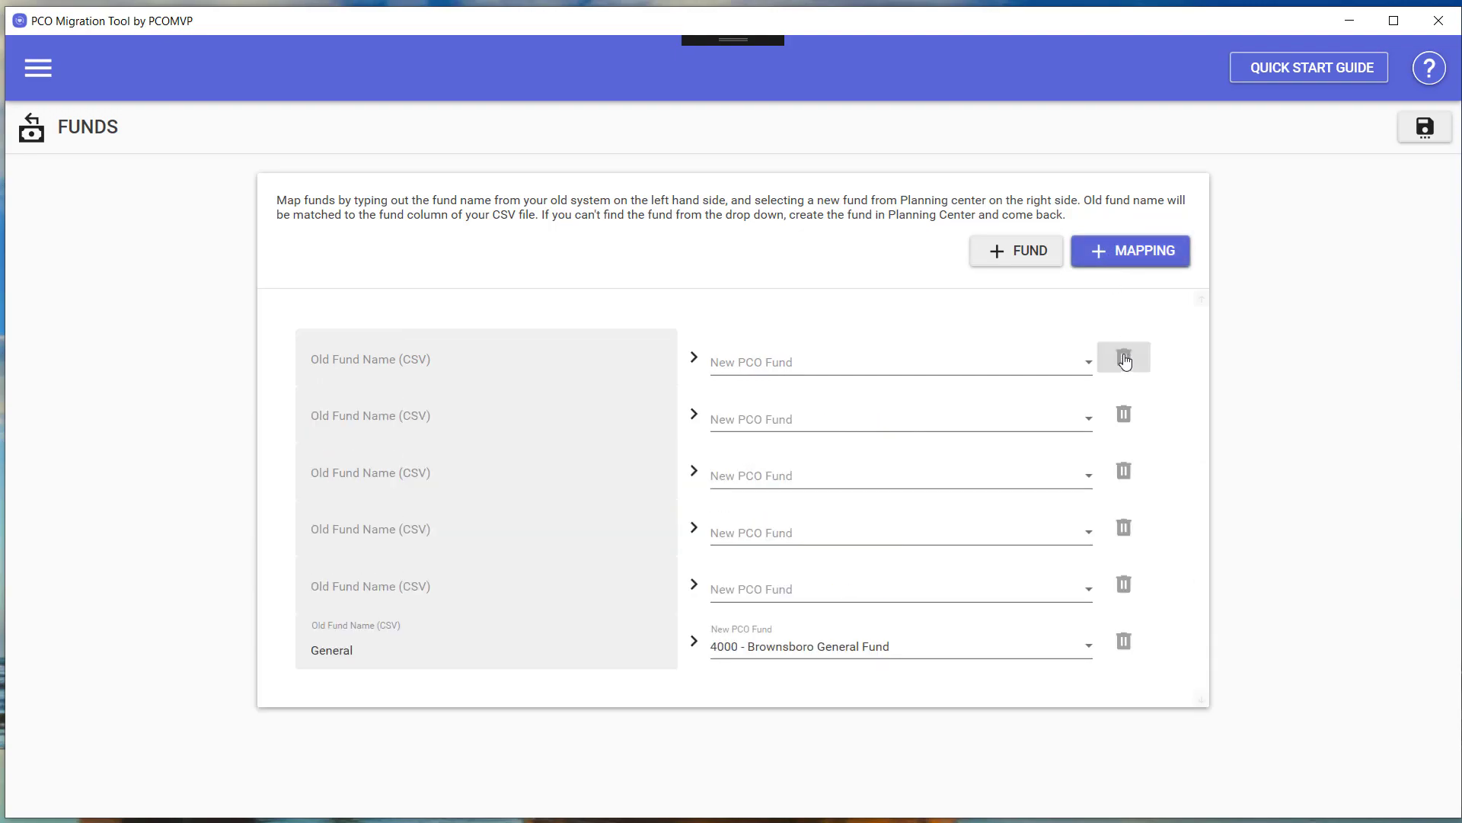
{"action": "double_click", "coordinate": [1125, 358]}
{"action": "left_click", "coordinate": [1125, 358]}
{"action": "double_click", "coordinate": [1125, 358]}
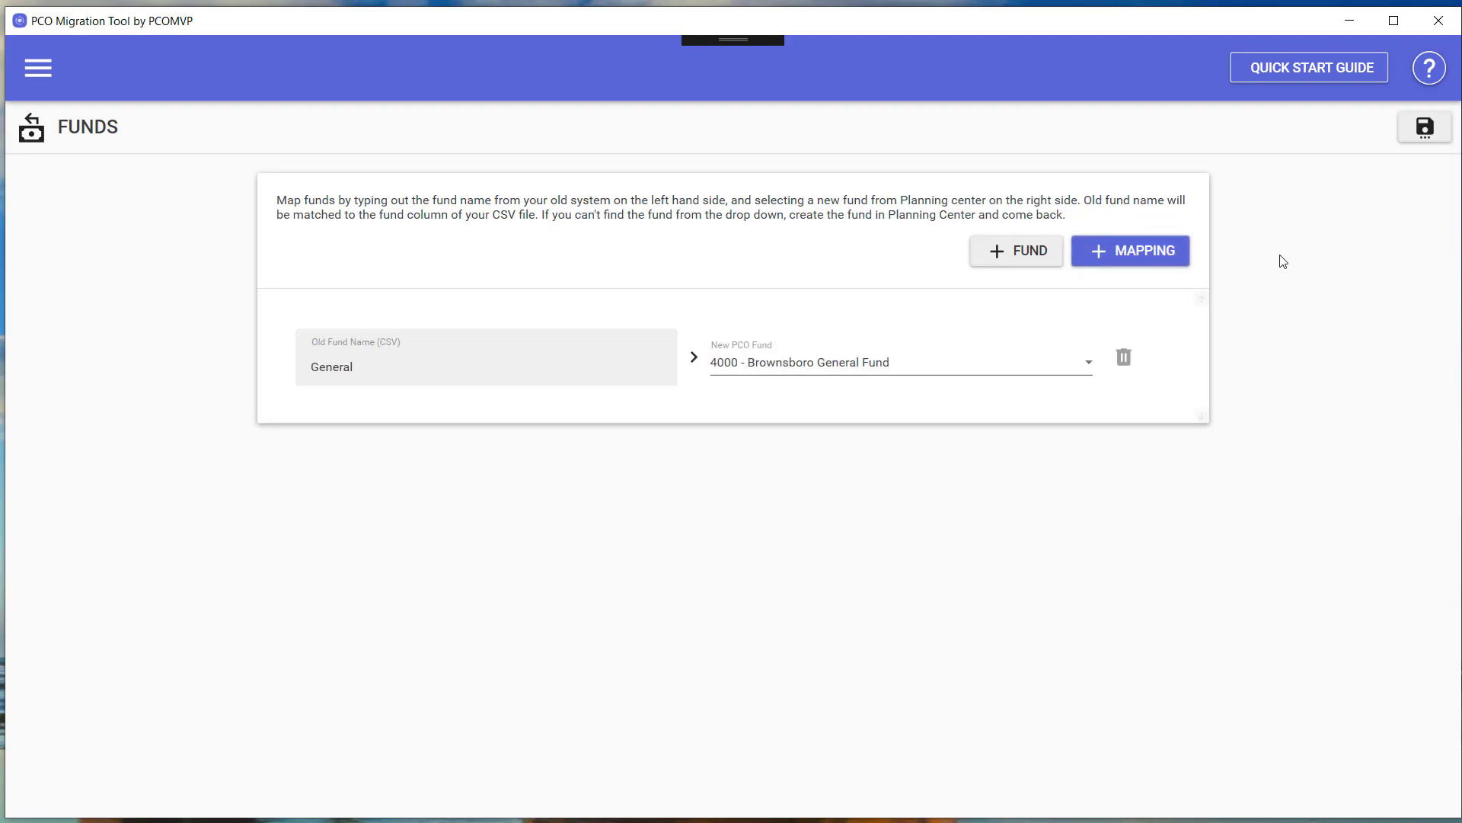
{"action": "left_click", "coordinate": [1408, 136]}
Go to Giving > Templates and scroll through the Fellowship One, CCB, PushPay and Rock RMS templates.
{"action": "left_click", "coordinate": [44, 69]}
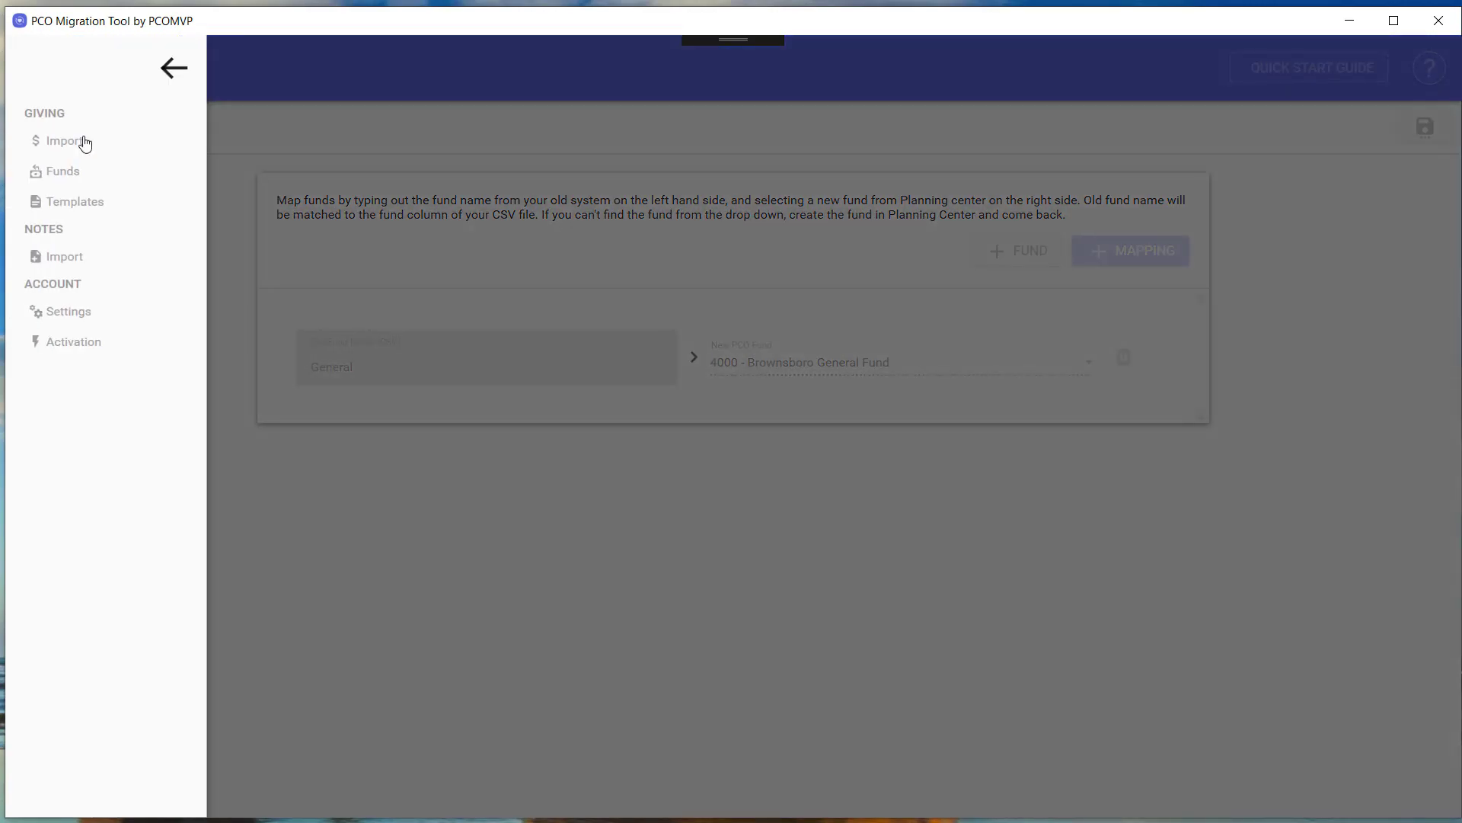
{"action": "left_click", "coordinate": [91, 209]}
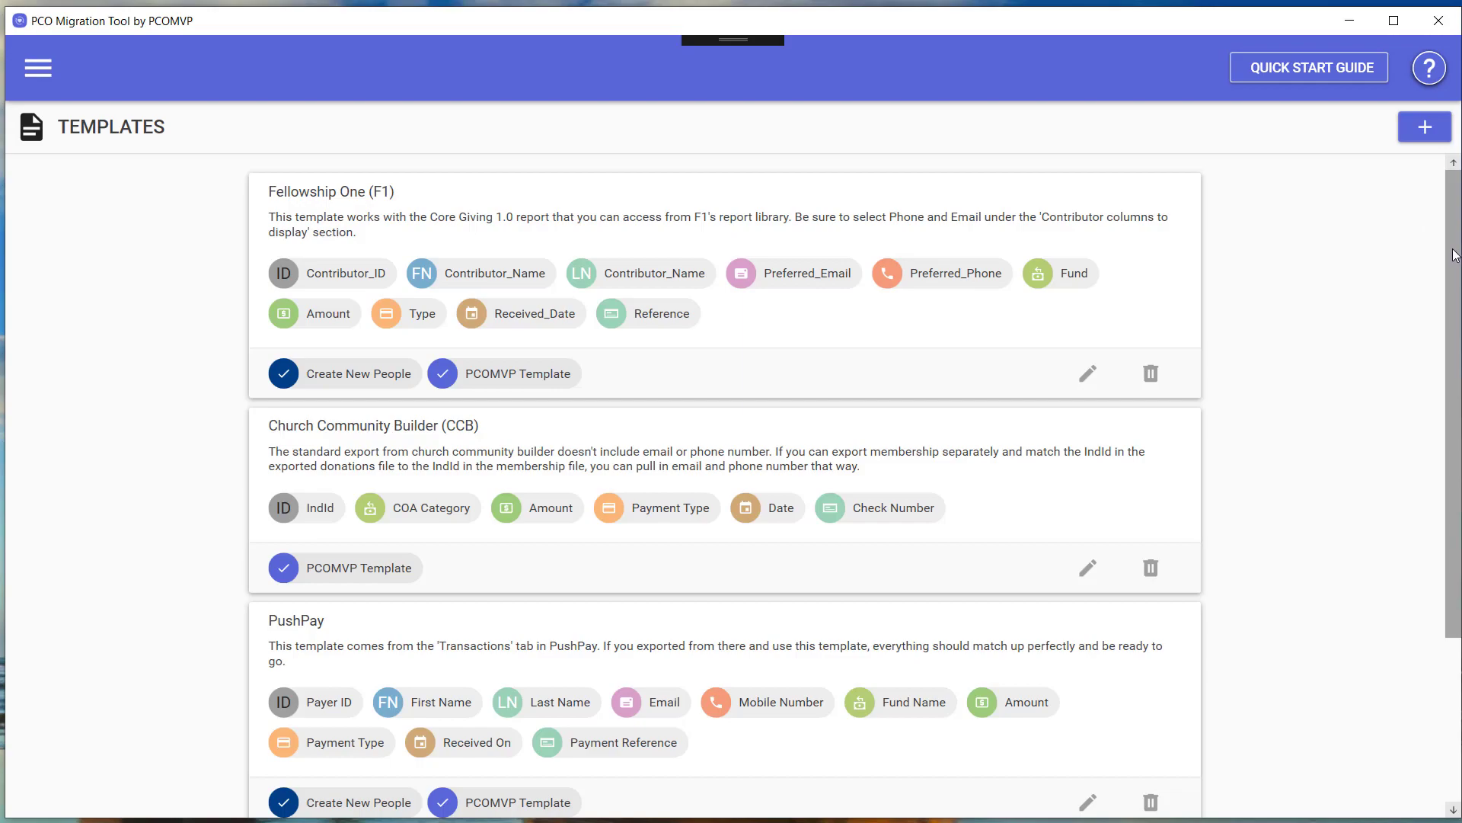
{"action": "left_click_drag", "start_coordinate": [1455, 255], "coordinate": [1439, 229]}
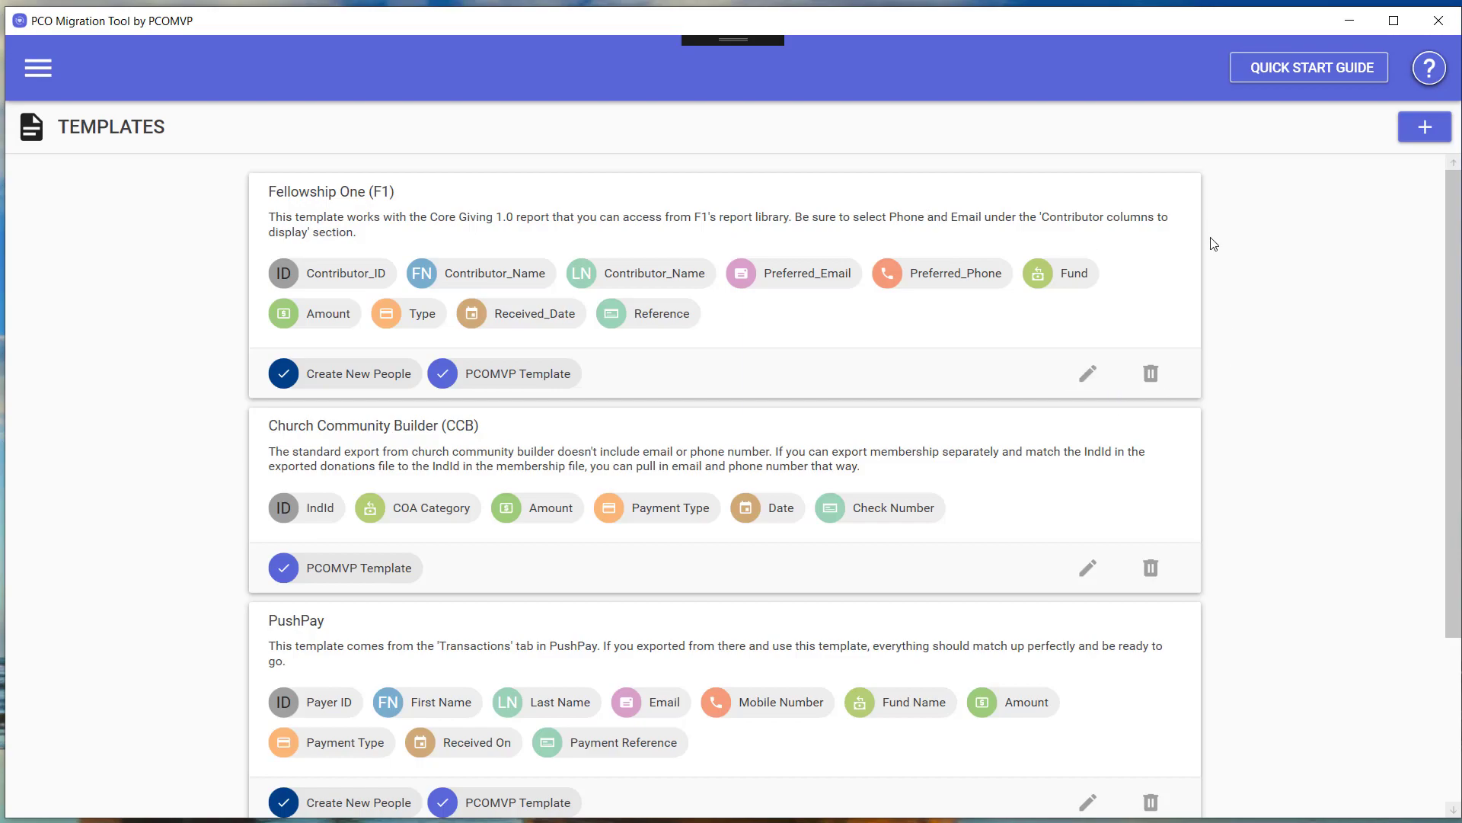
{"action": "left_click_drag", "start_coordinate": [1452, 310], "coordinate": [1416, 179]}
{"action": "scroll", "coordinate": [1416, 202], "scroll_direction": "down", "scroll_amount": 3}
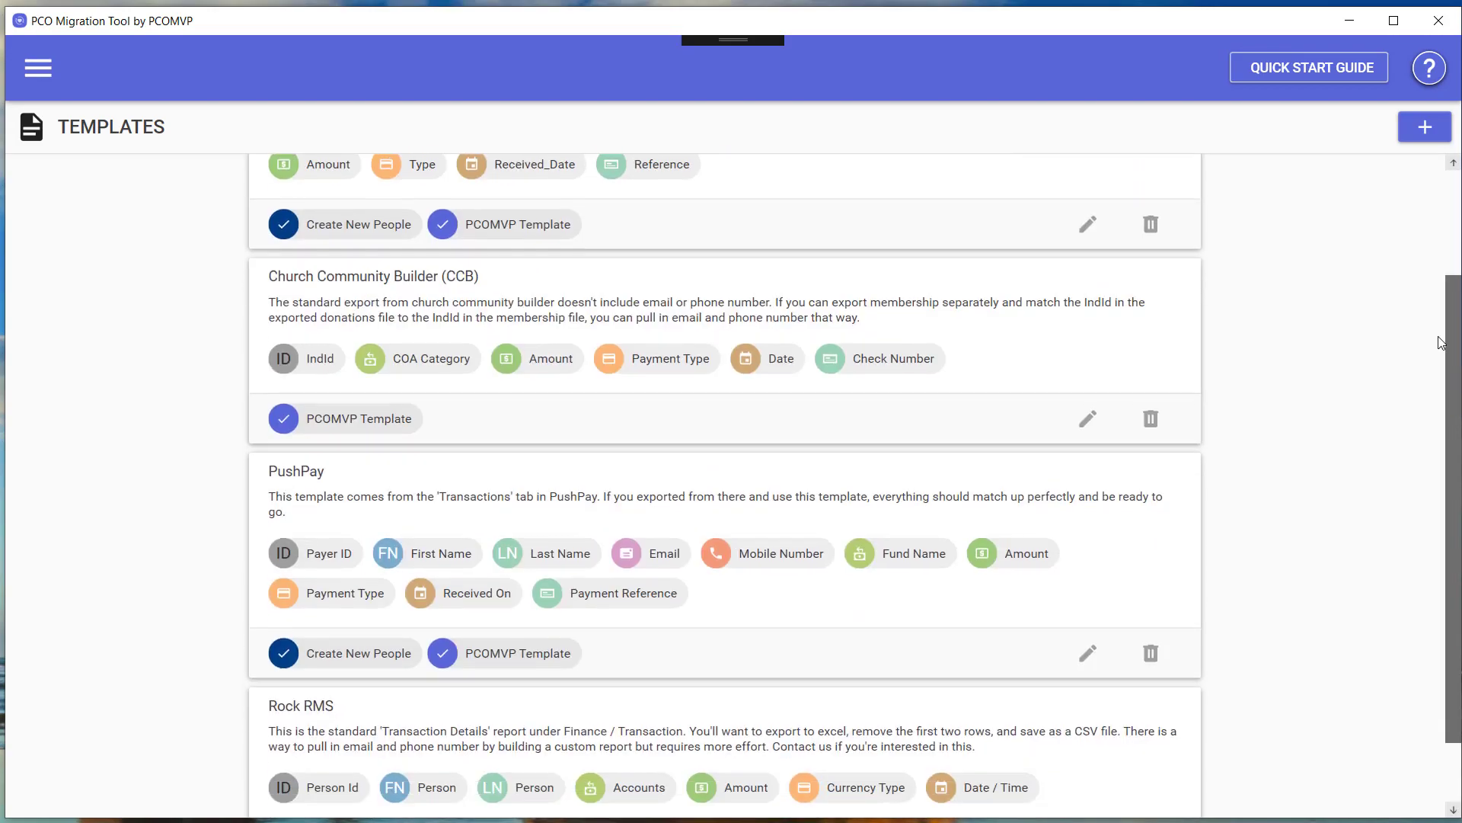
{"action": "scroll", "coordinate": [1451, 229], "scroll_direction": "up", "scroll_amount": 3}
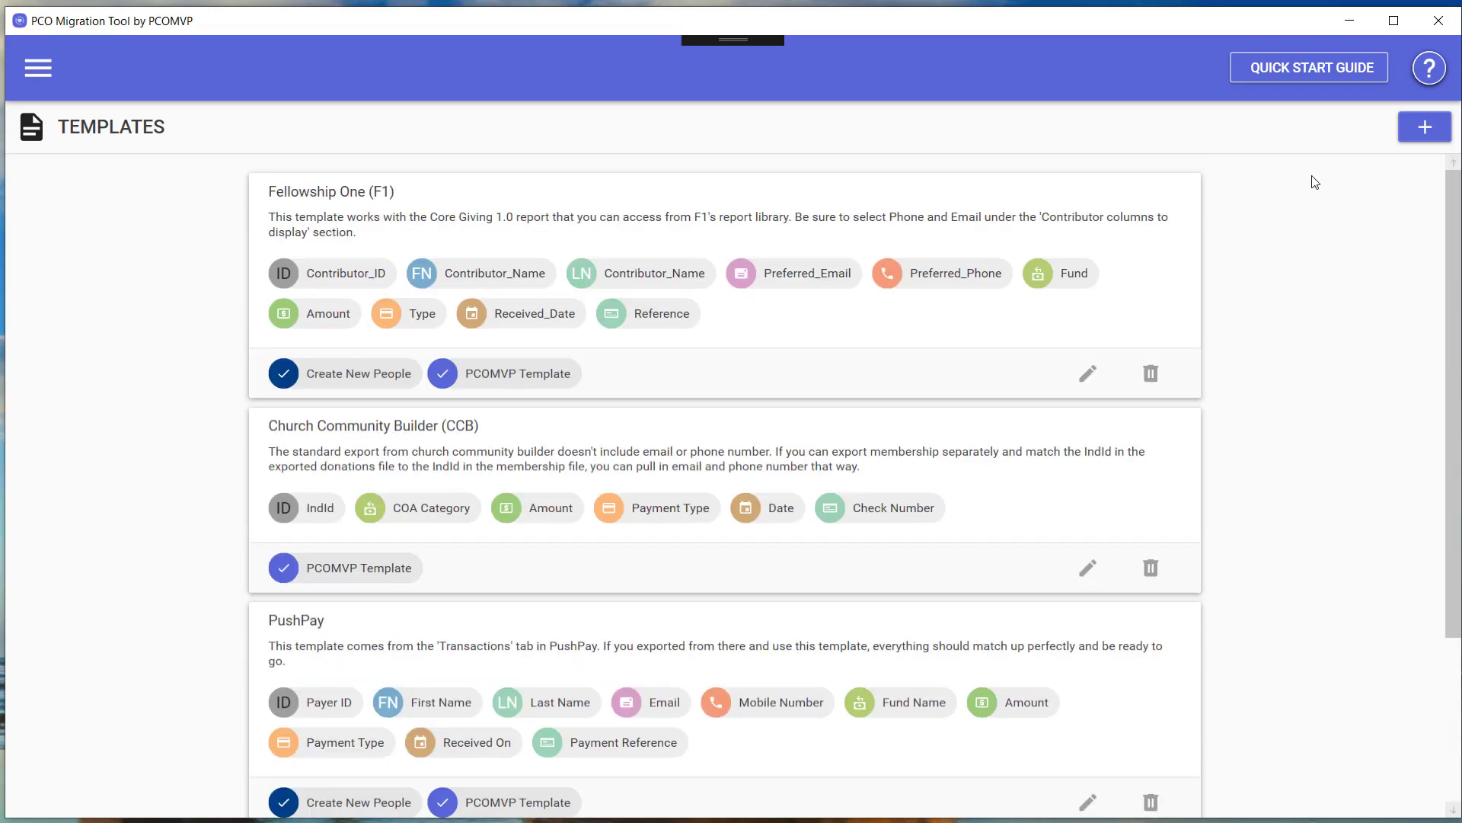
Start a new import template and scroll through its empty Template Details fields.
{"action": "left_click", "coordinate": [1427, 131]}
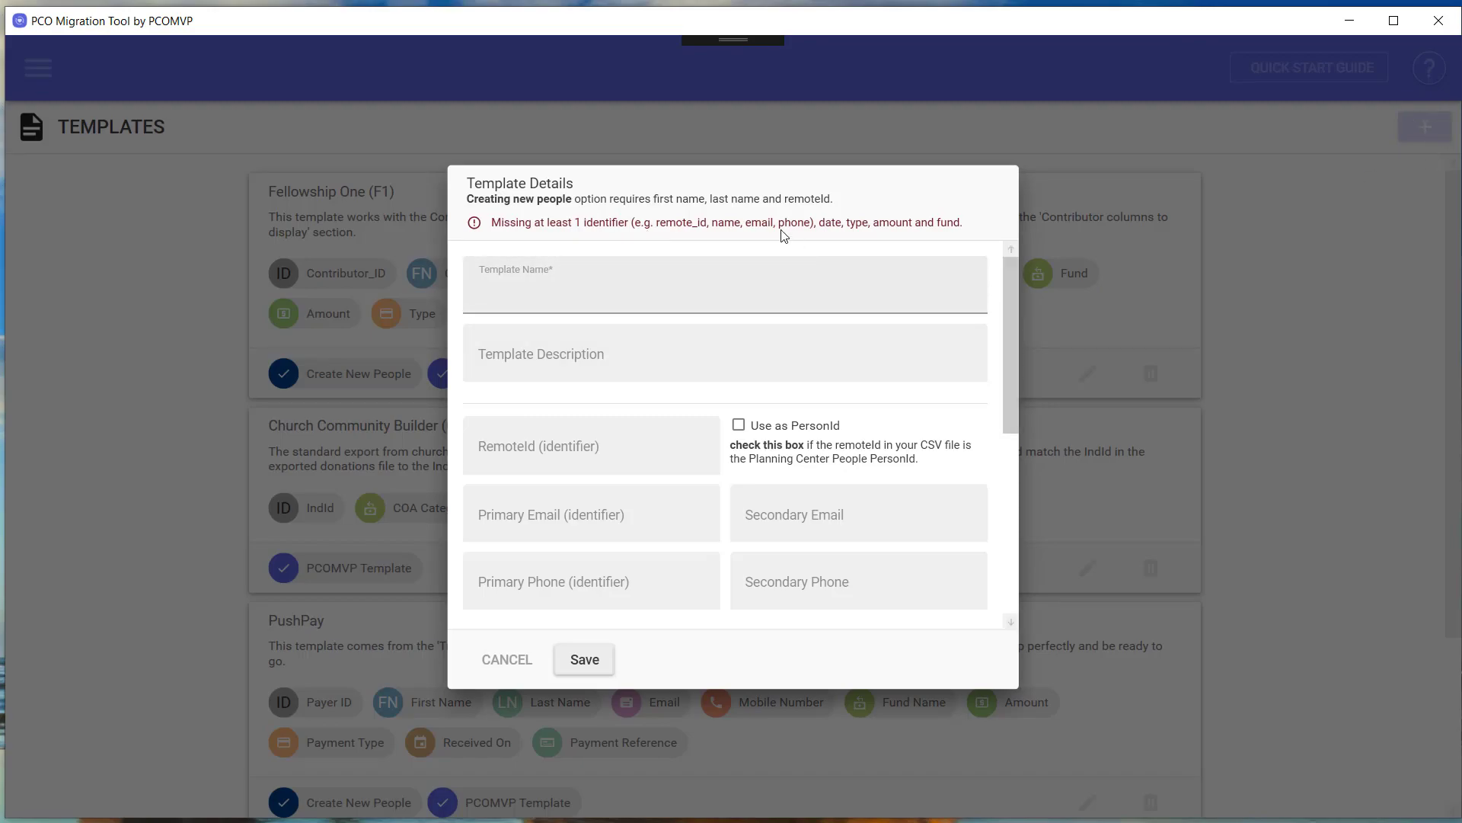
{"action": "left_click", "coordinate": [716, 447]}
{"action": "scroll", "coordinate": [1012, 358], "scroll_direction": "down", "scroll_amount": 3}
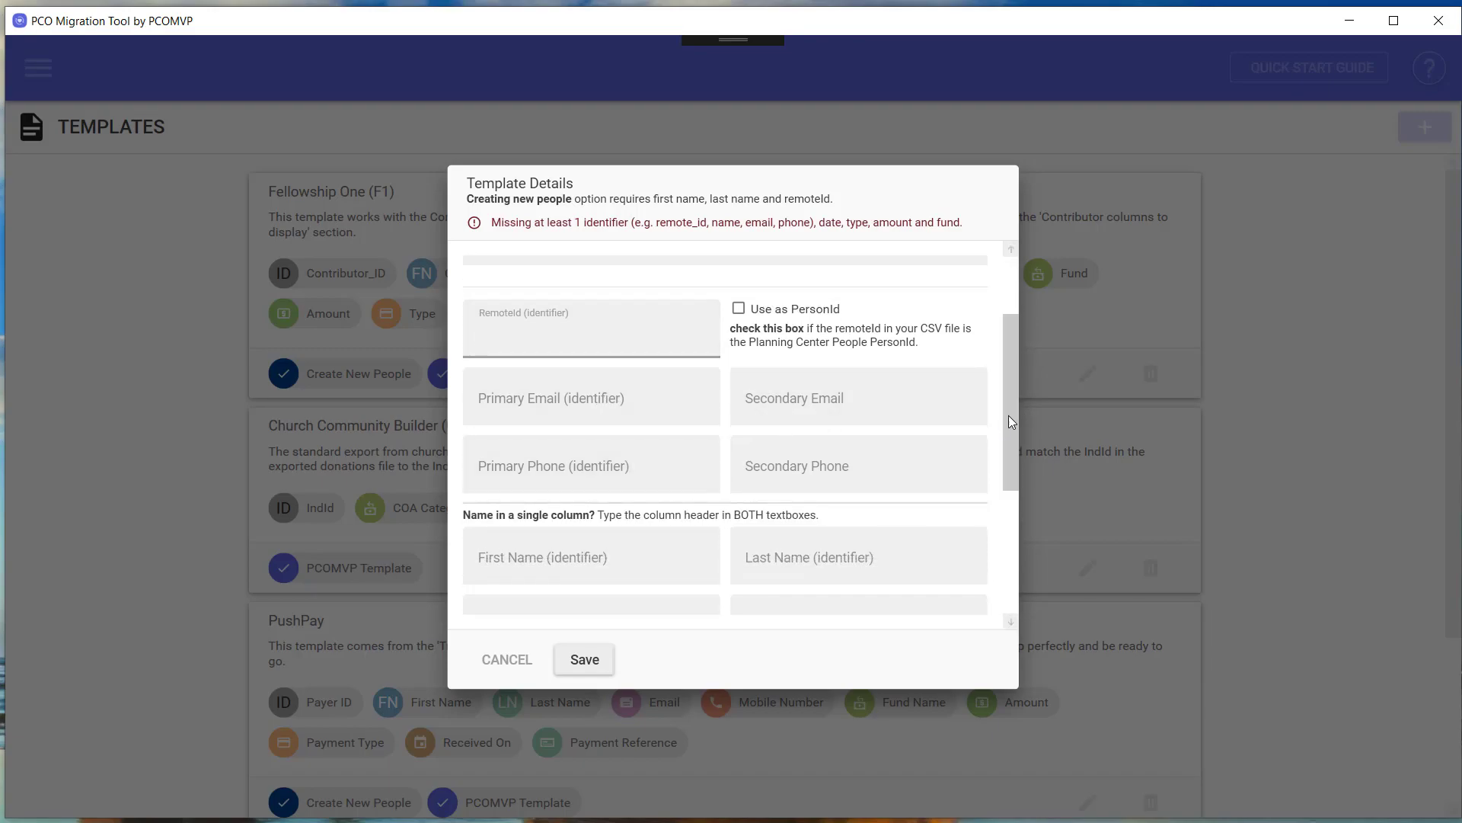
{"action": "mouse_move", "coordinate": [1002, 392]}
{"action": "left_mouse_down"}
{"action": "mouse_move", "coordinate": [1012, 417]}
{"action": "mouse_move", "coordinate": [1012, 378]}
{"action": "left_mouse_up"}
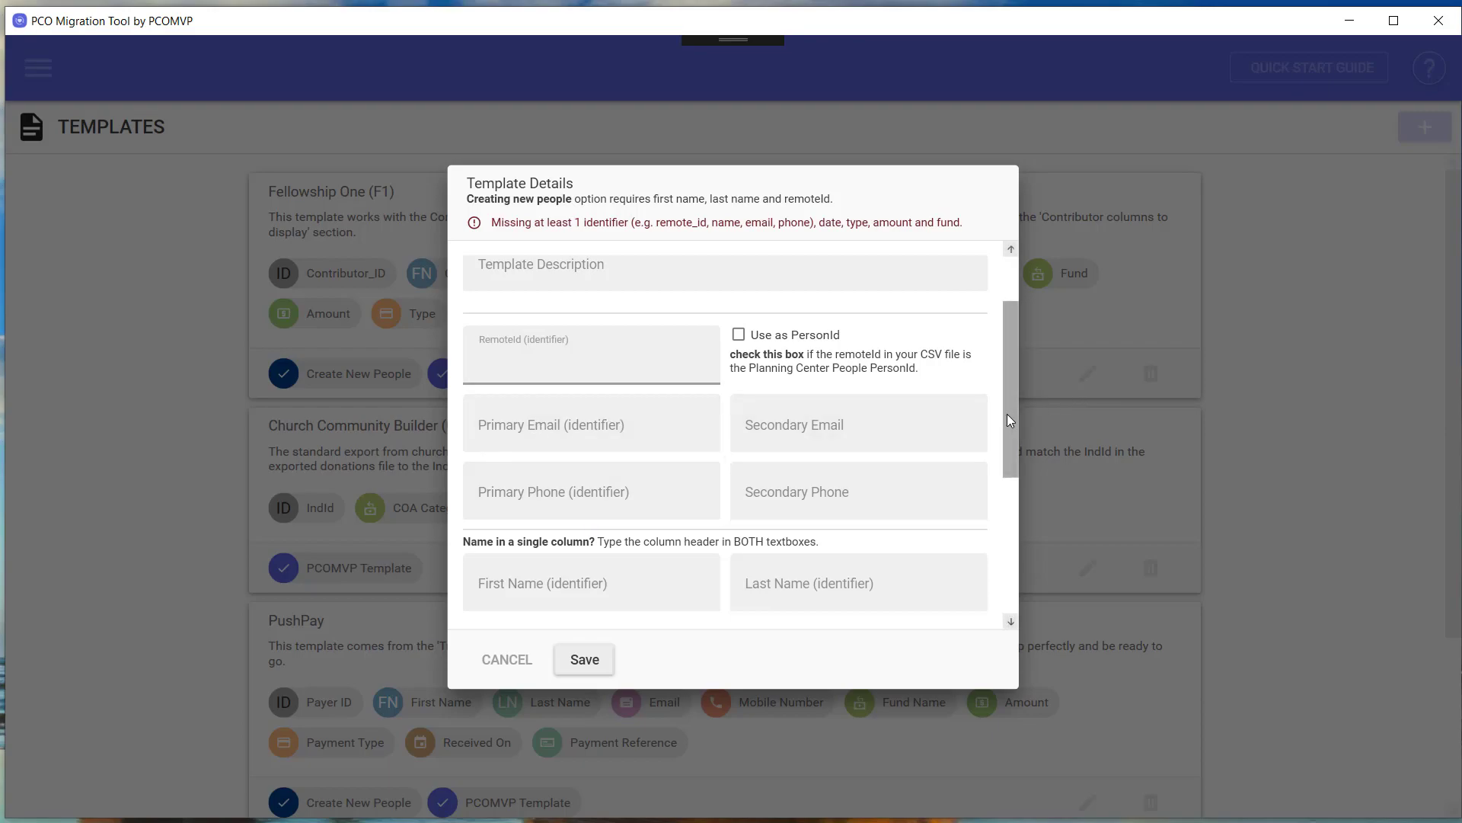
{"action": "scroll", "coordinate": [1003, 408], "scroll_direction": "down", "scroll_amount": 1}
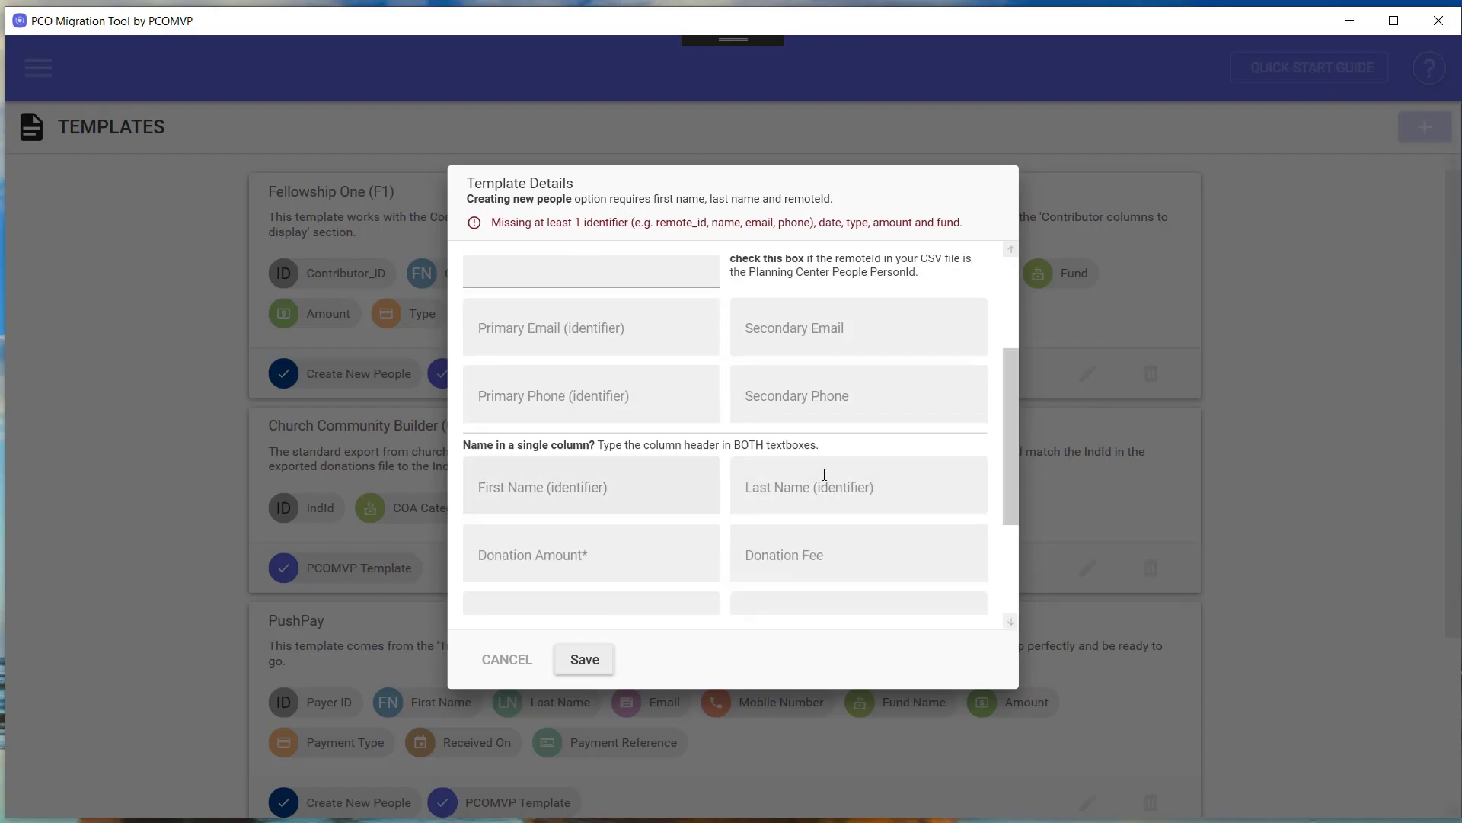
{"action": "left_click_drag", "start_coordinate": [1010, 434], "coordinate": [1025, 346]}
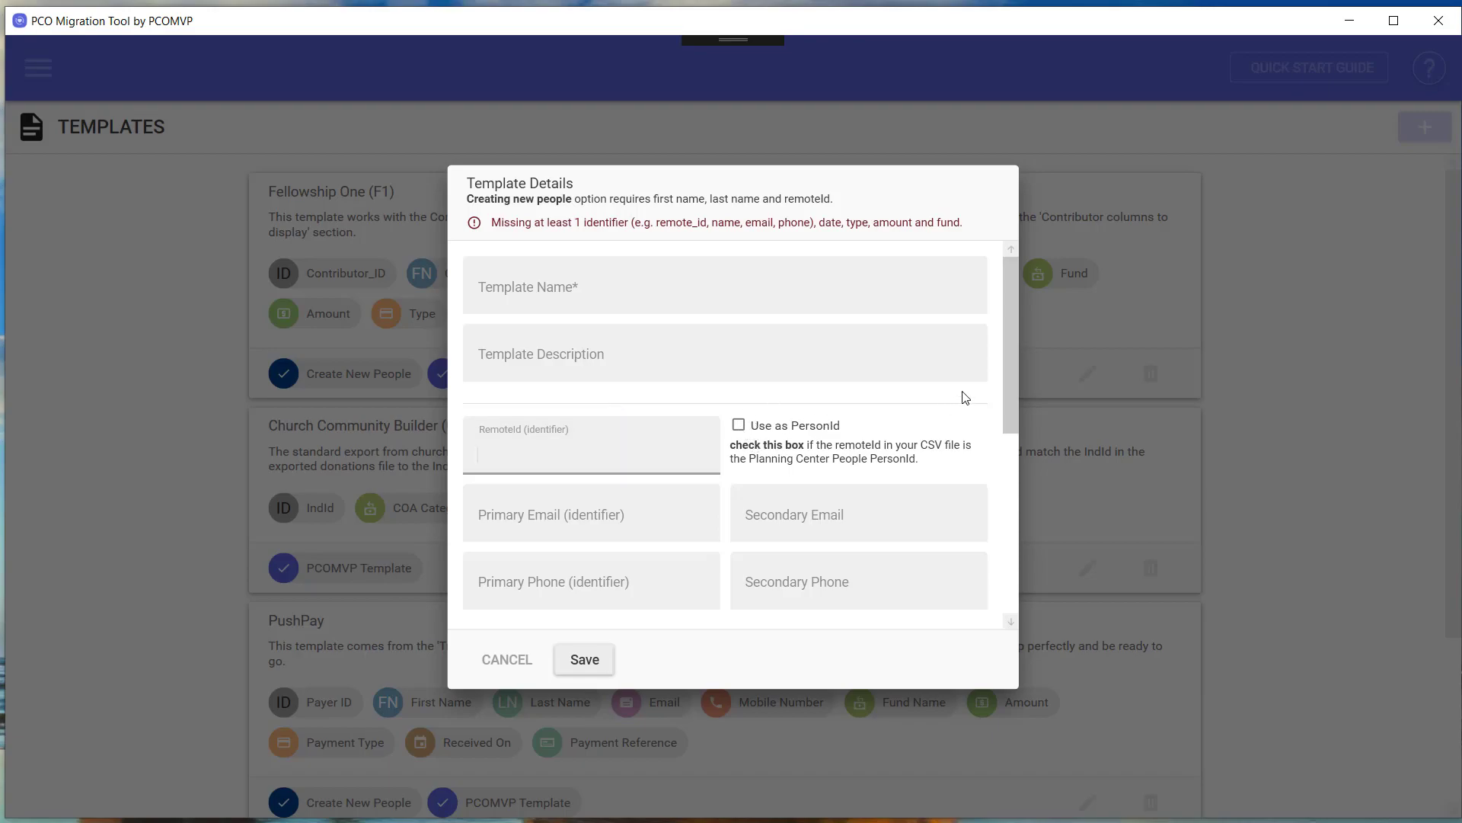
{"action": "left_click_drag", "start_coordinate": [1012, 387], "coordinate": [1017, 587]}
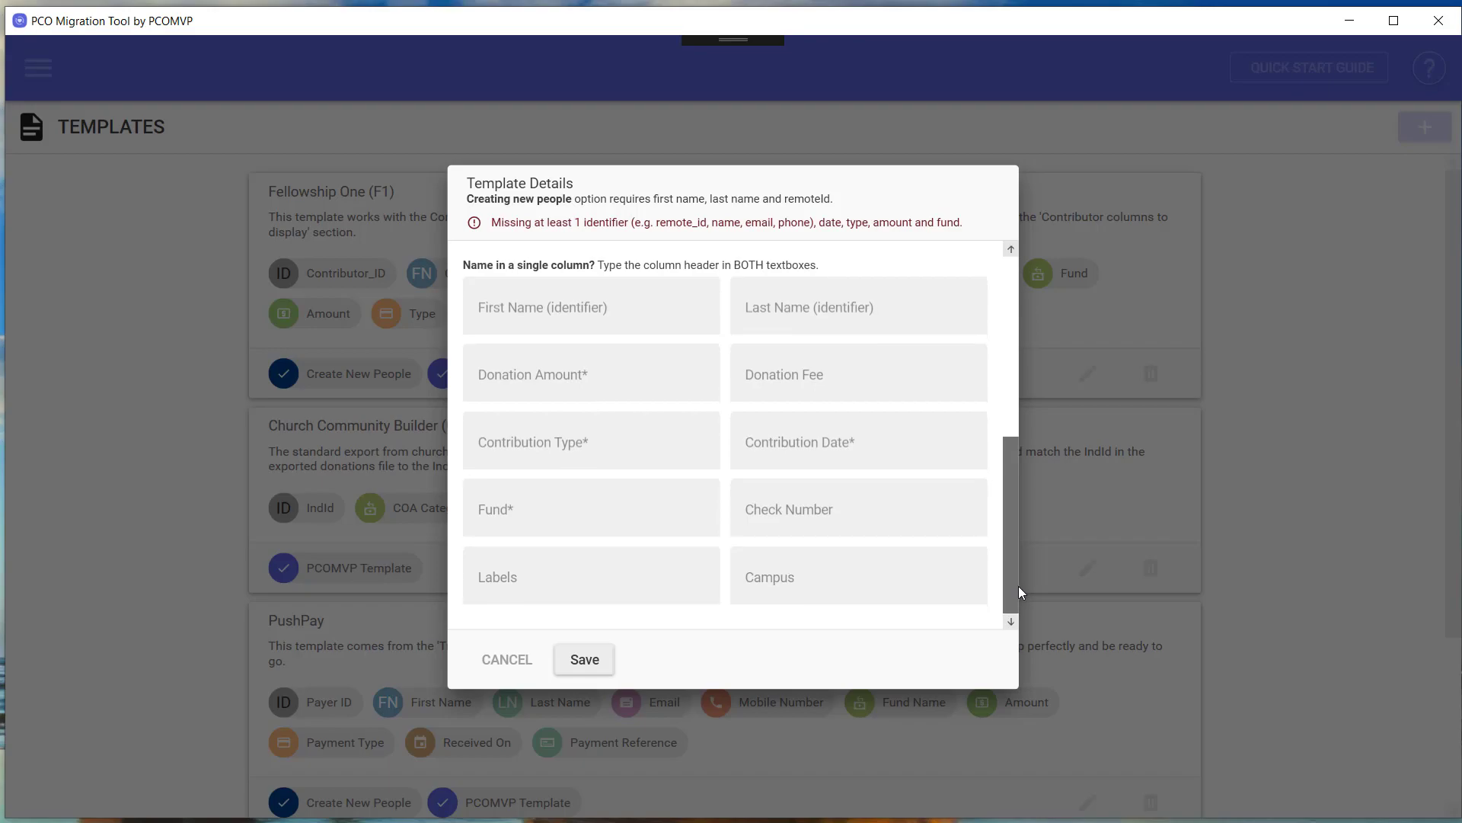
Visit the Donation Amount, Contribution Type, Contribution Date and Fund fields, then bring donations.csv alongside.
{"action": "left_click", "coordinate": [669, 372]}
{"action": "left_click", "coordinate": [608, 447]}
{"action": "left_click", "coordinate": [792, 443]}
{"action": "left_click", "coordinate": [629, 498]}
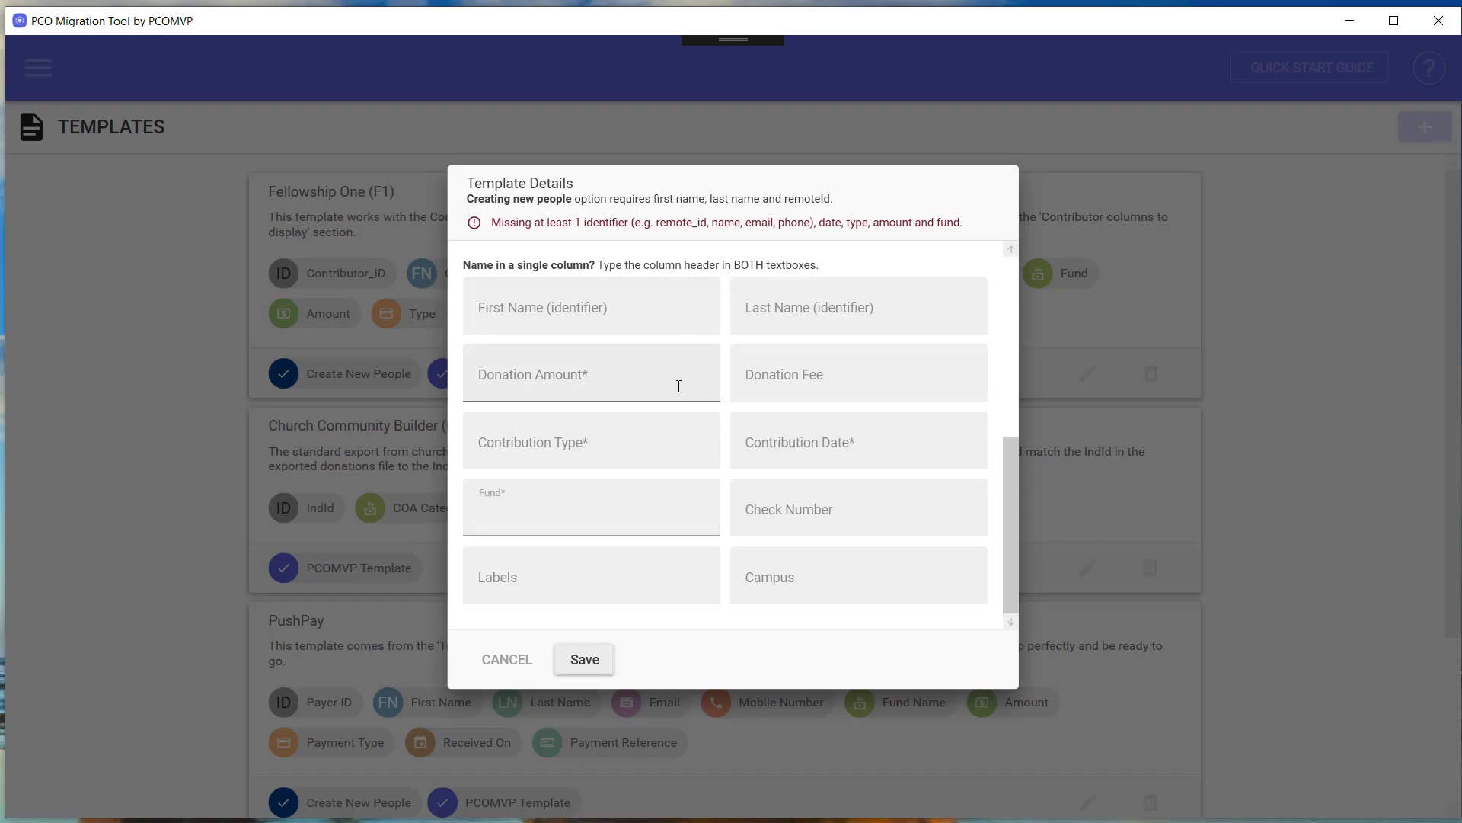
{"action": "left_click_drag", "start_coordinate": [0, 242], "coordinate": [820, 203]}
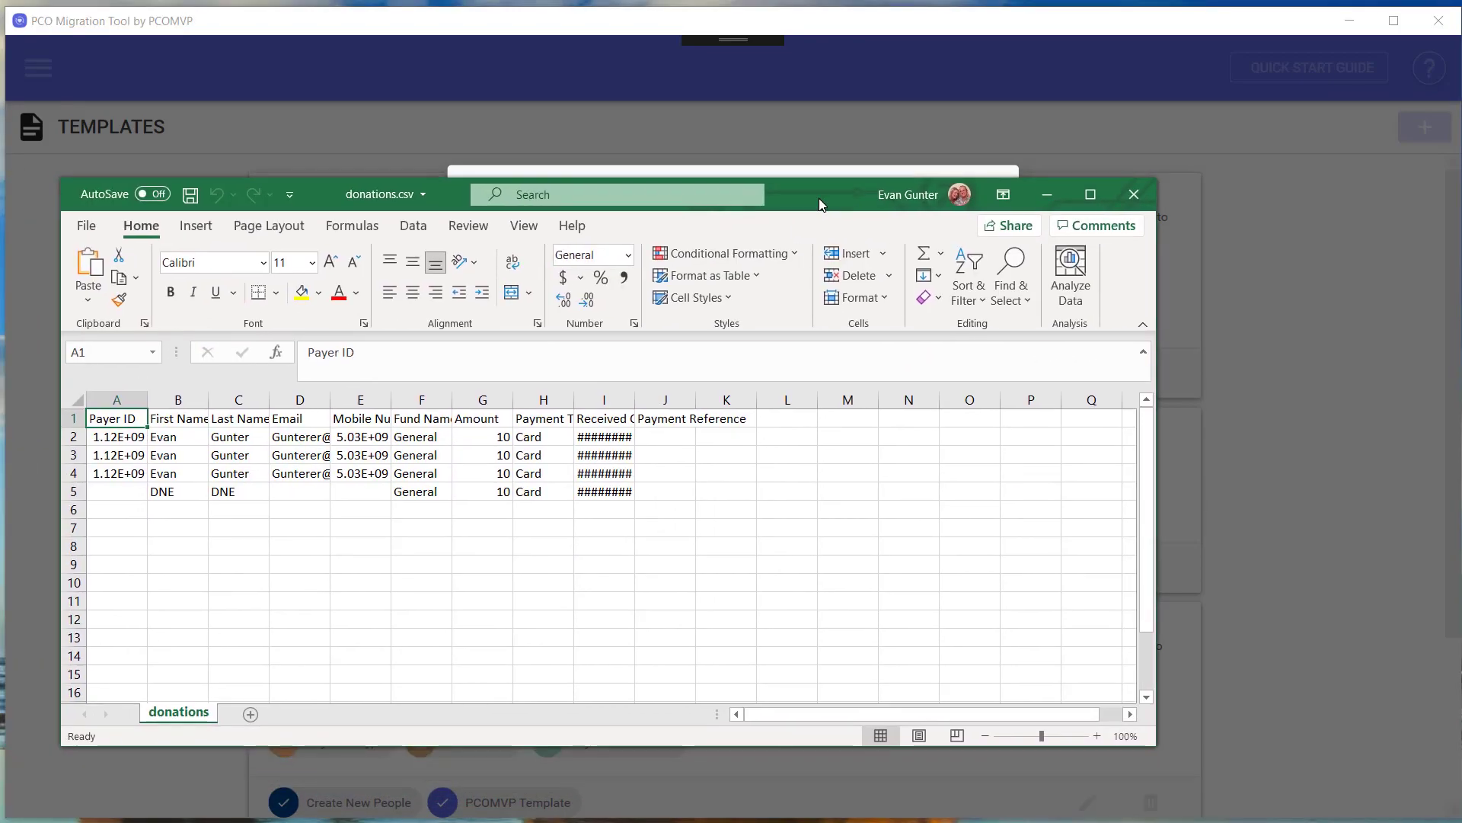
Check donations.csv's First Name, Amount, Payment Type and Received On headers, then return to the template form.
{"action": "left_click", "coordinate": [68, 418]}
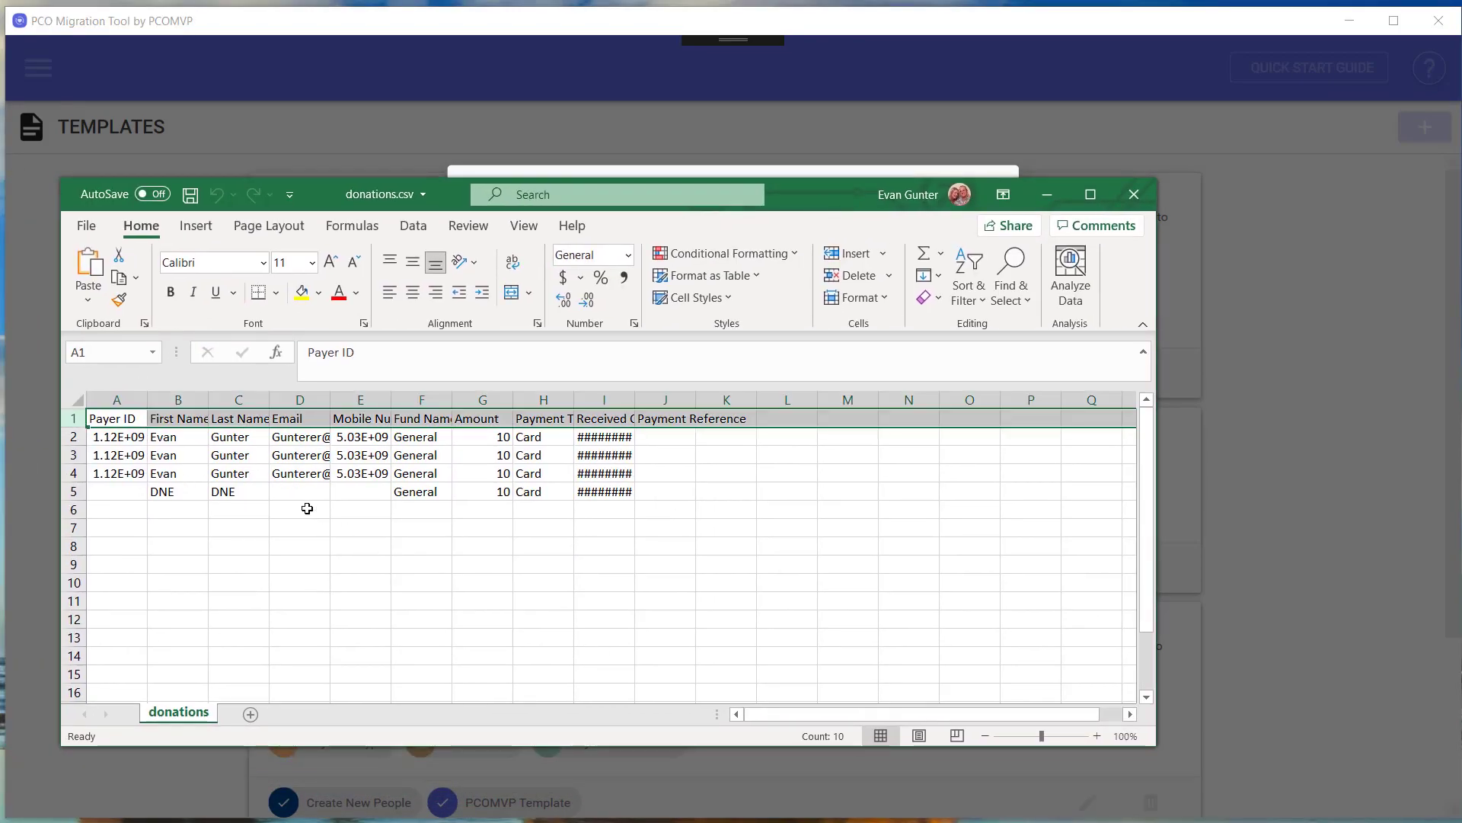
{"action": "left_click", "coordinate": [165, 422]}
{"action": "left_click", "coordinate": [490, 424]}
{"action": "left_click", "coordinate": [550, 420]}
{"action": "left_click", "coordinate": [609, 424]}
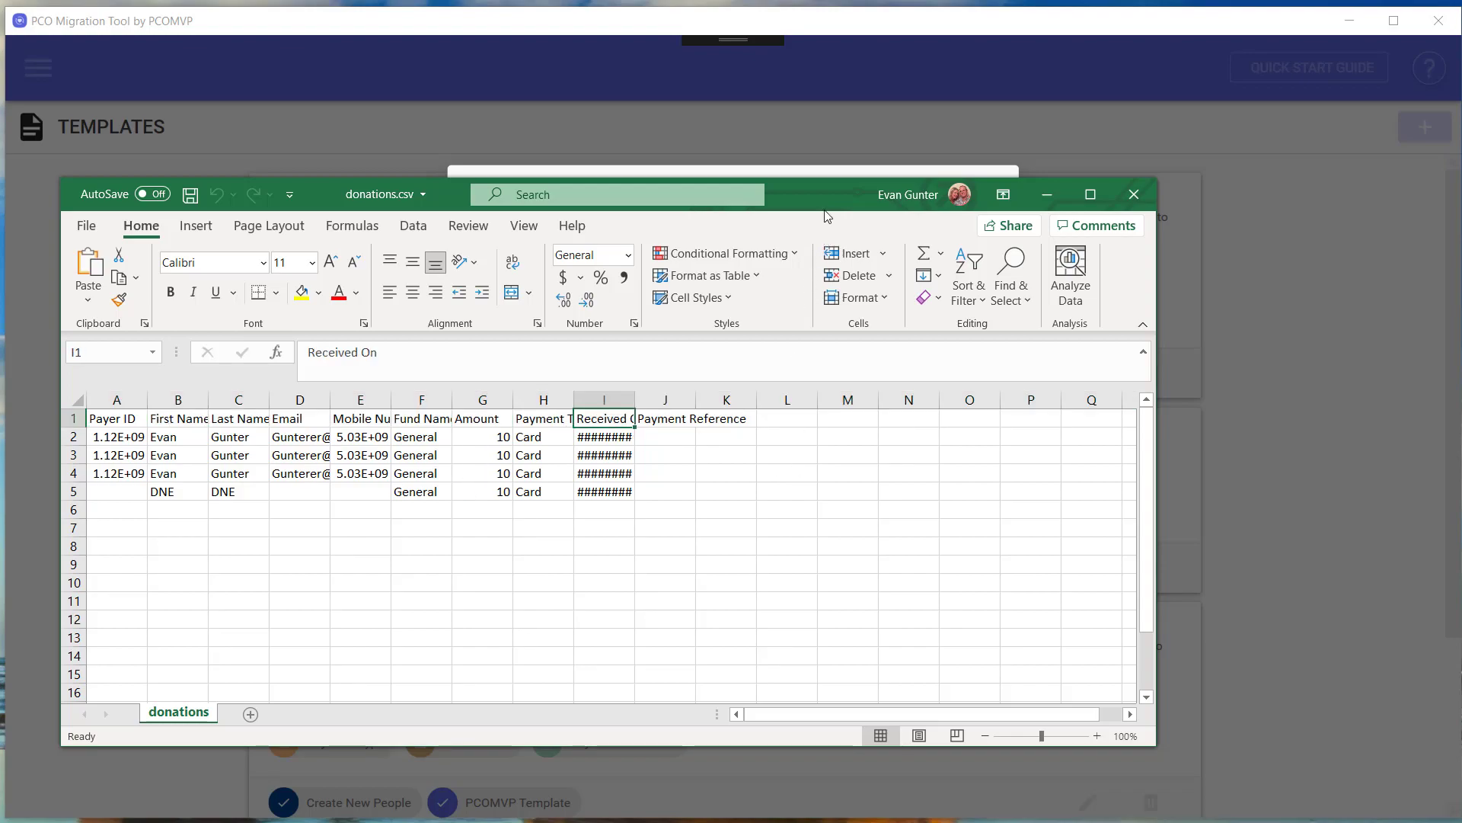
{"action": "left_click_drag", "start_coordinate": [817, 190], "coordinate": [0, 129]}
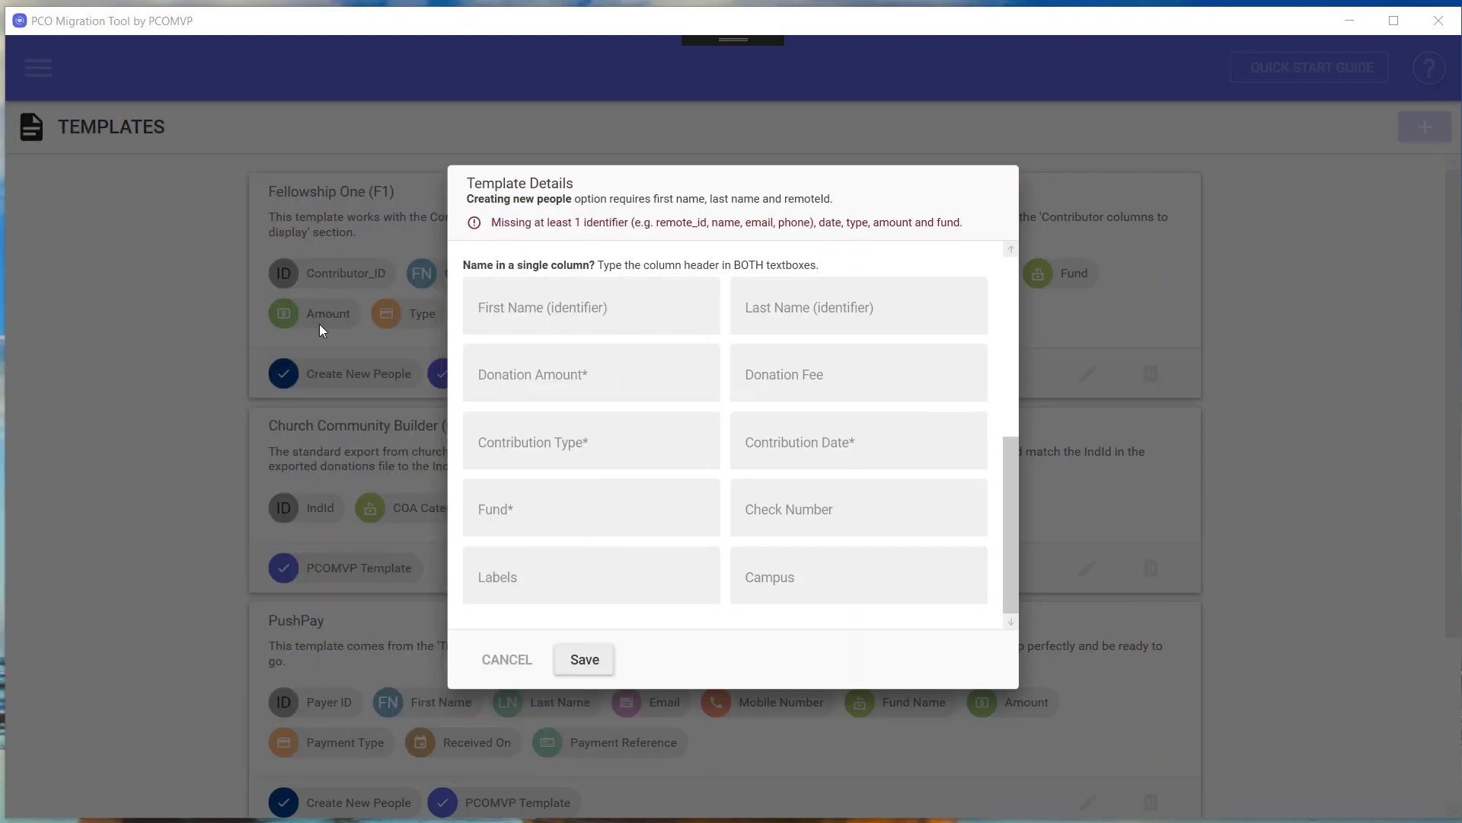
{"action": "left_click", "coordinate": [513, 660]}
Cancel the new template, compare the PushPay template's mappings against donations.csv, and save it.
{"action": "left_click", "coordinate": [528, 670]}
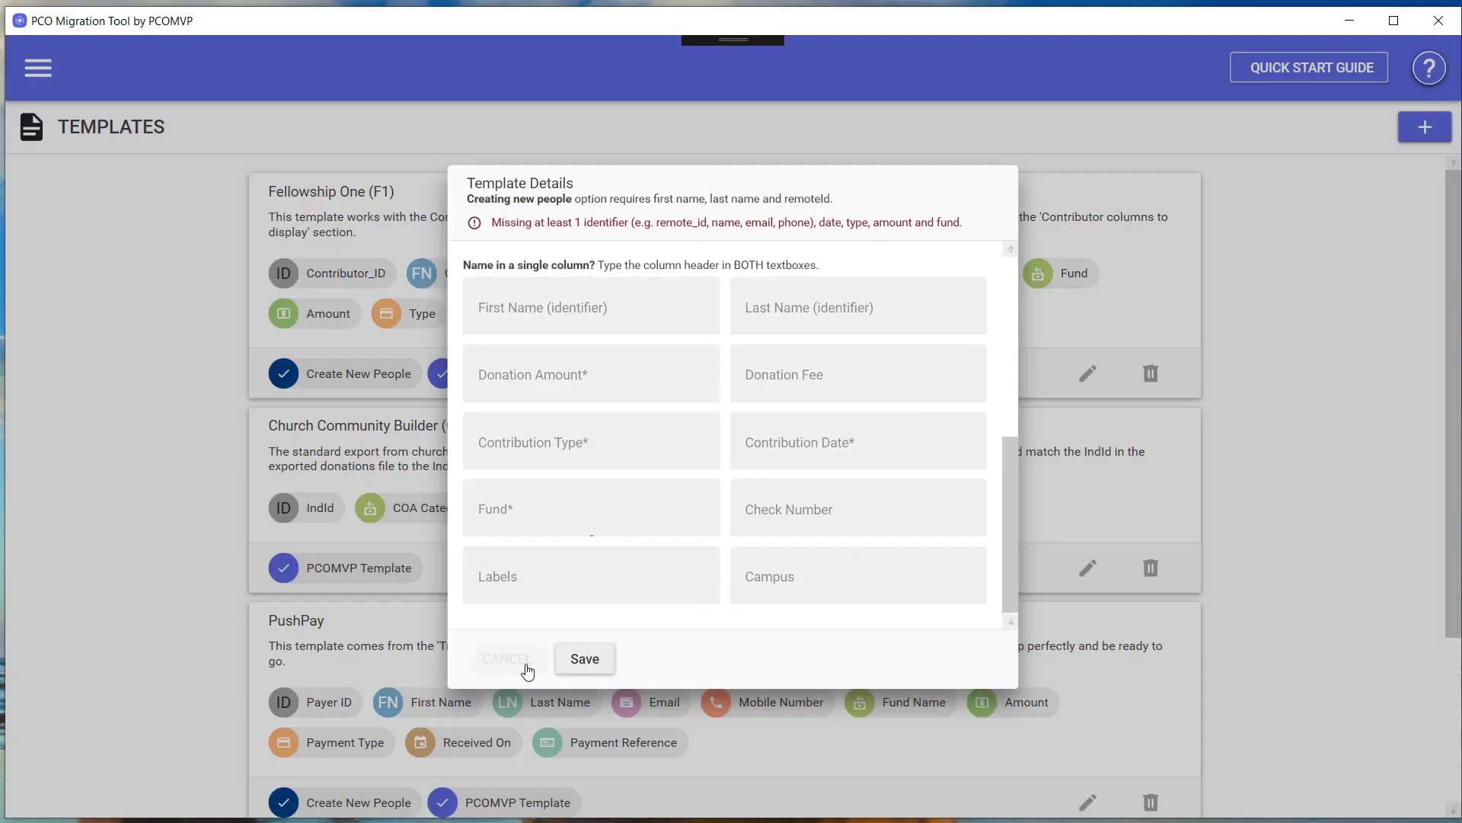
{"action": "left_click", "coordinate": [1088, 802]}
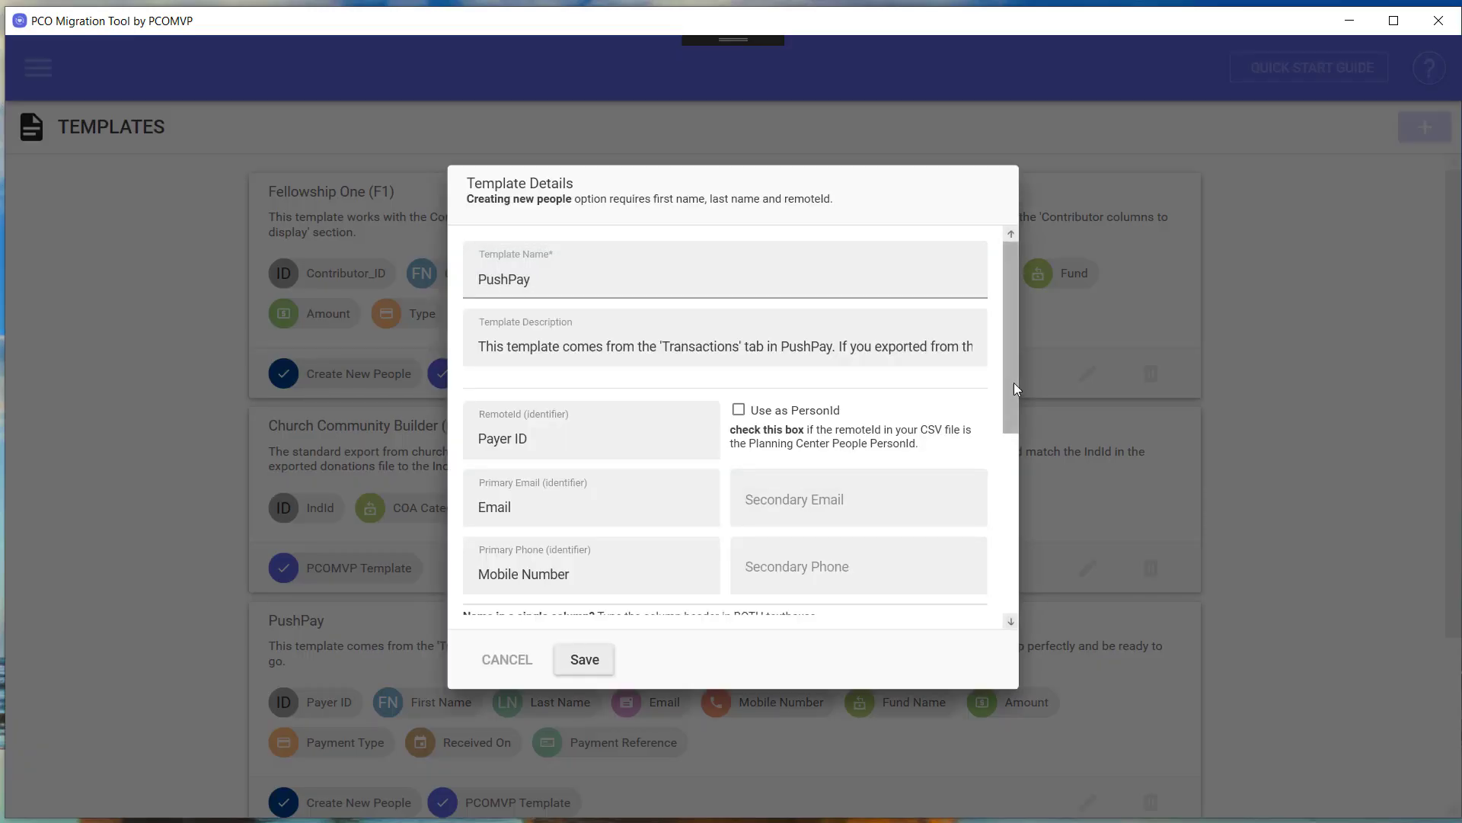
{"action": "scroll", "coordinate": [1006, 457], "scroll_direction": "down", "scroll_amount": 5}
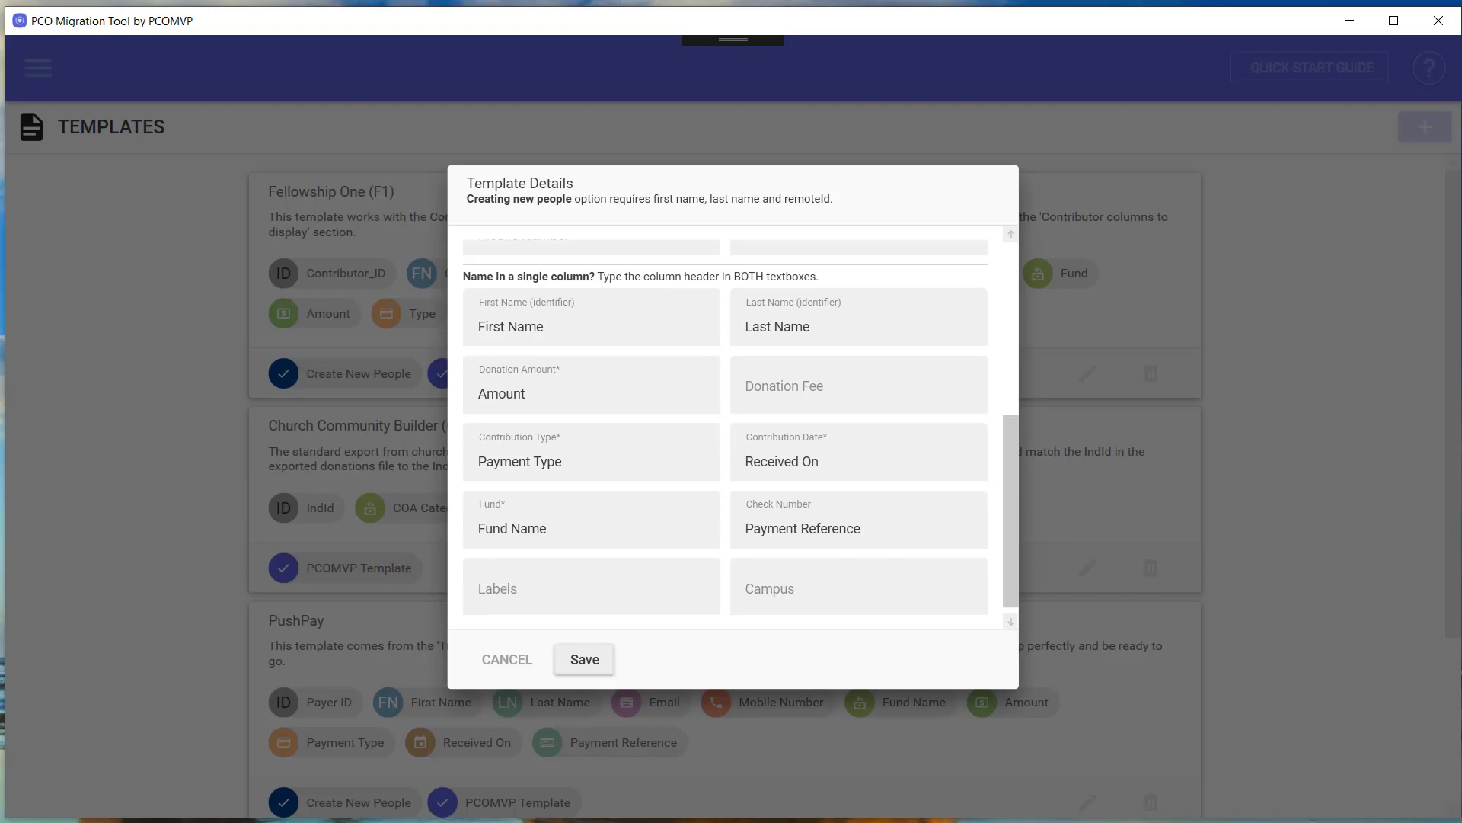
{"action": "left_click_drag", "start_coordinate": [0, 236], "coordinate": [874, 182]}
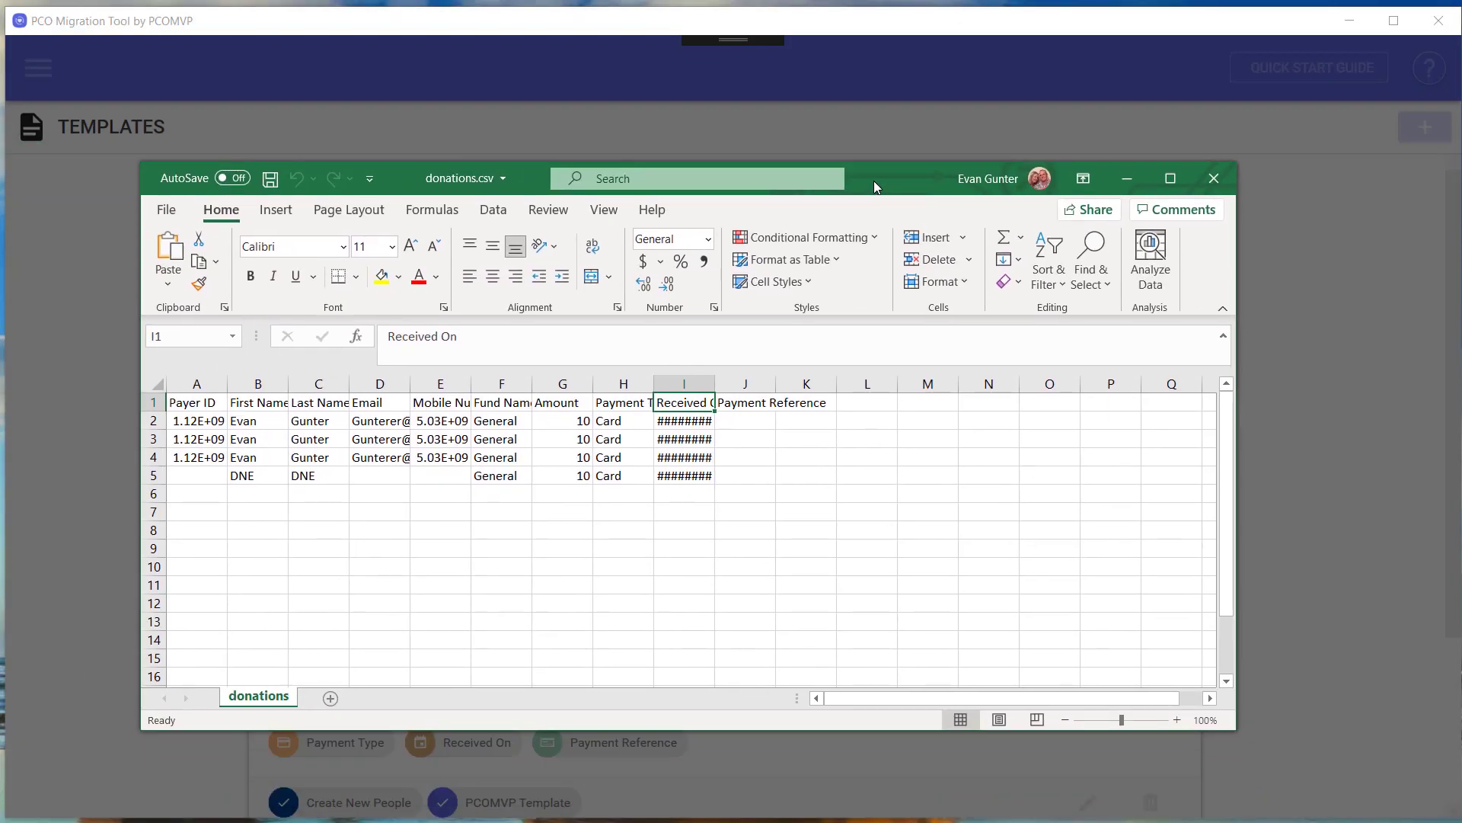
{"action": "left_click_drag", "start_coordinate": [874, 181], "coordinate": [0, 208]}
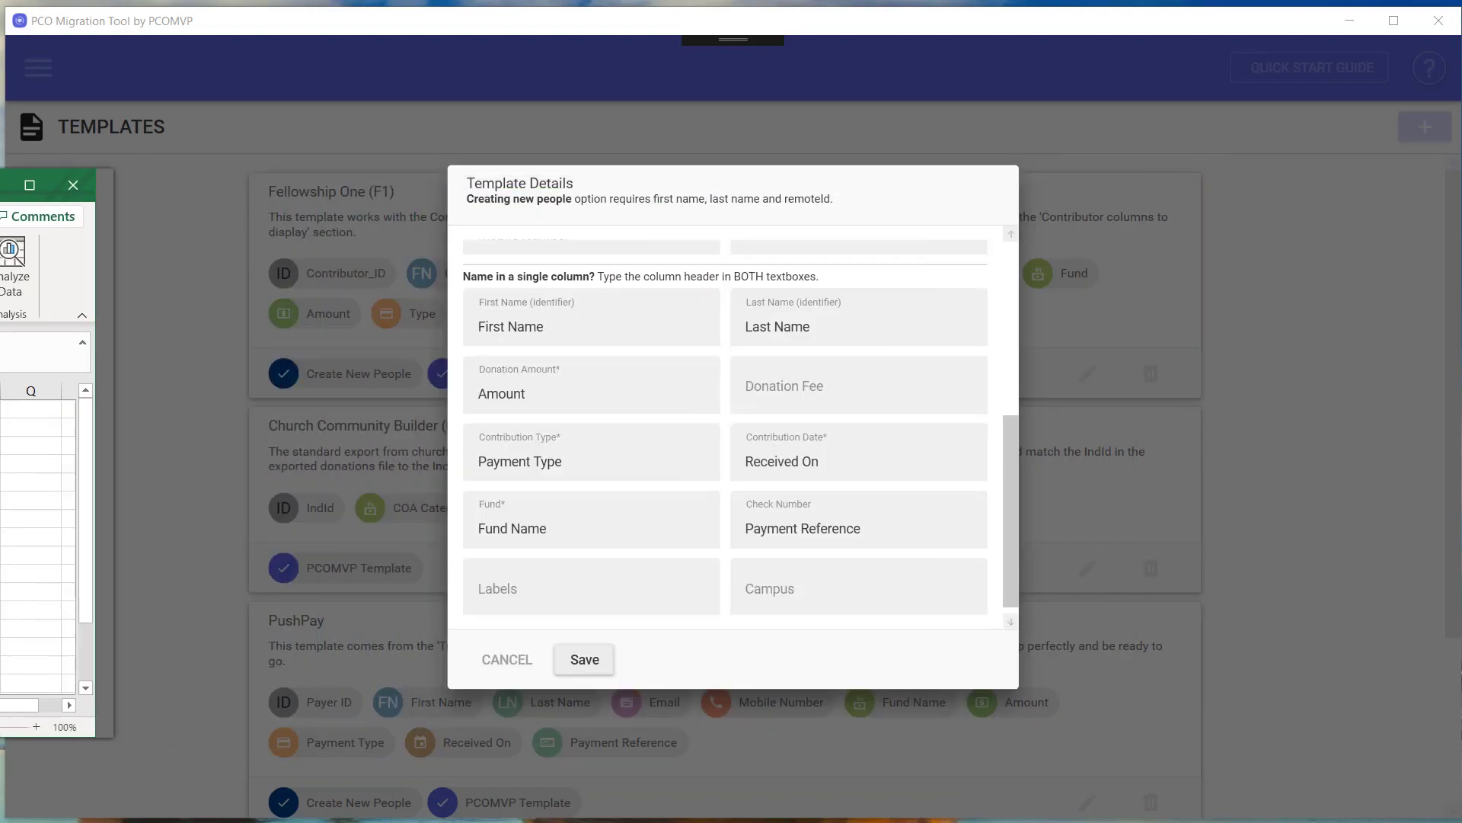
{"action": "left_click", "coordinate": [585, 659]}
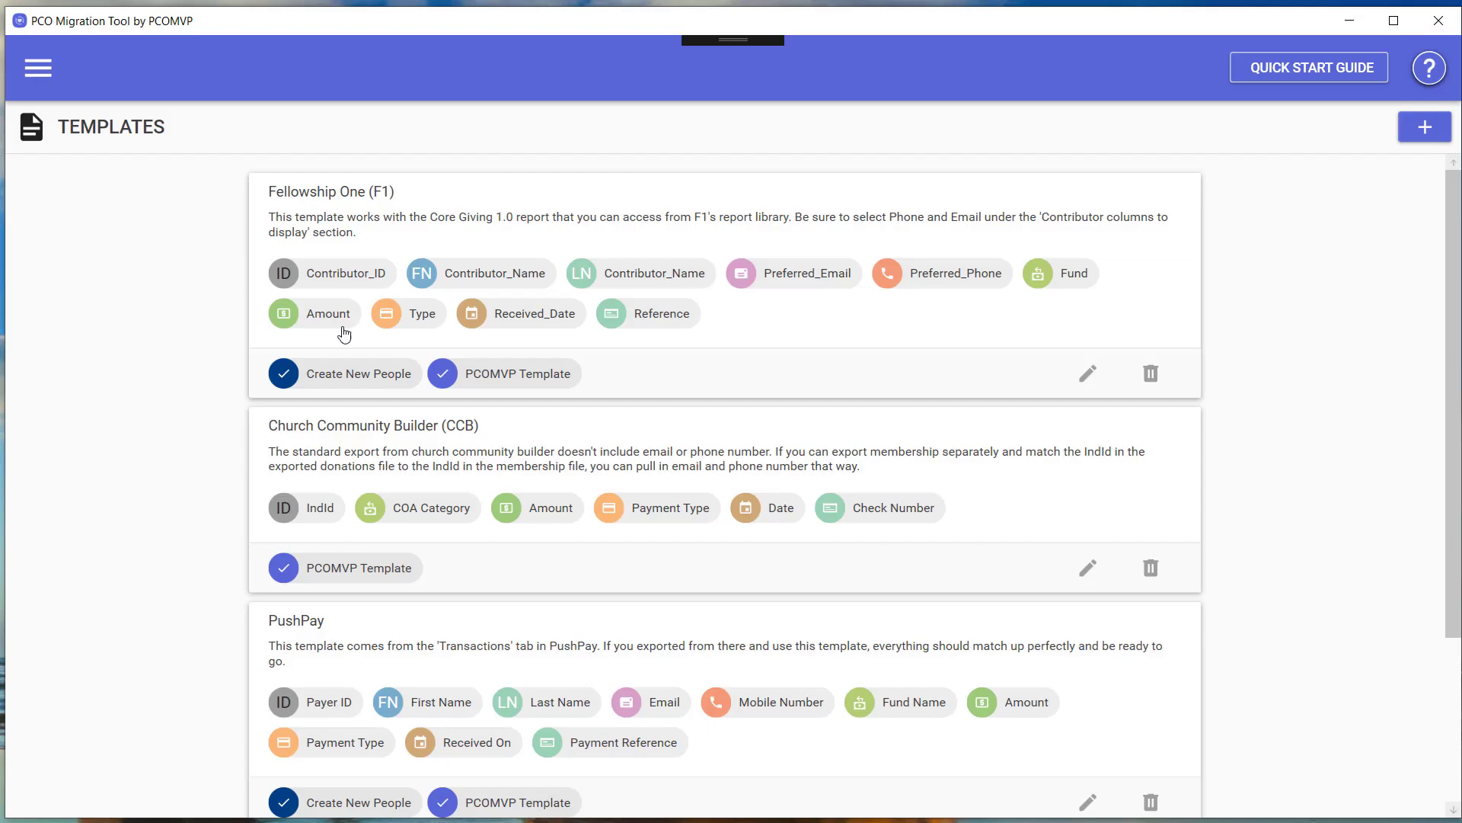
Go to Giving > Import, select the PushPay CSV template, and begin adding a payment source.
{"action": "left_click", "coordinate": [37, 70]}
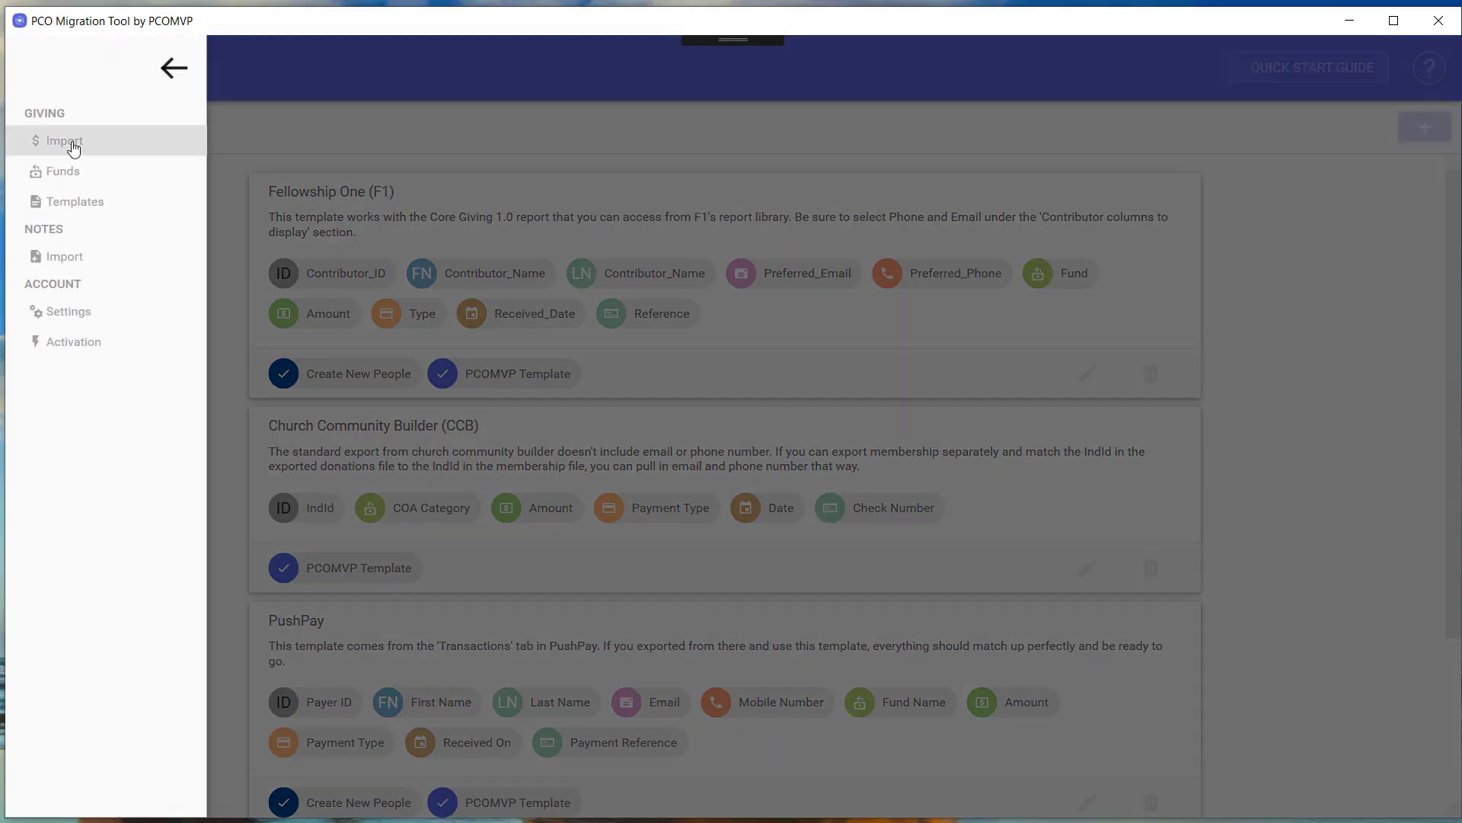
{"action": "left_click", "coordinate": [632, 224]}
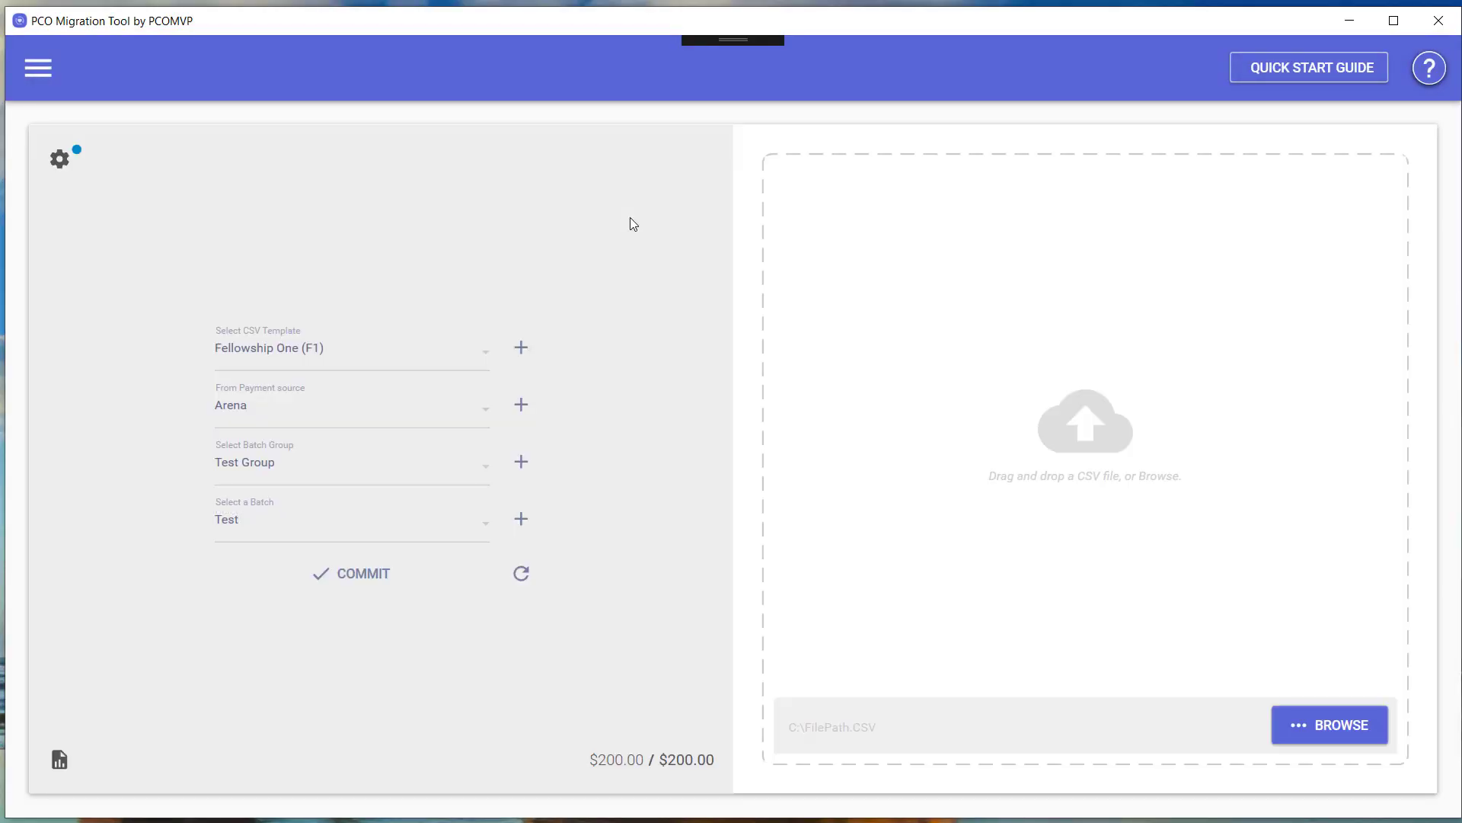
{"action": "left_click", "coordinate": [330, 352]}
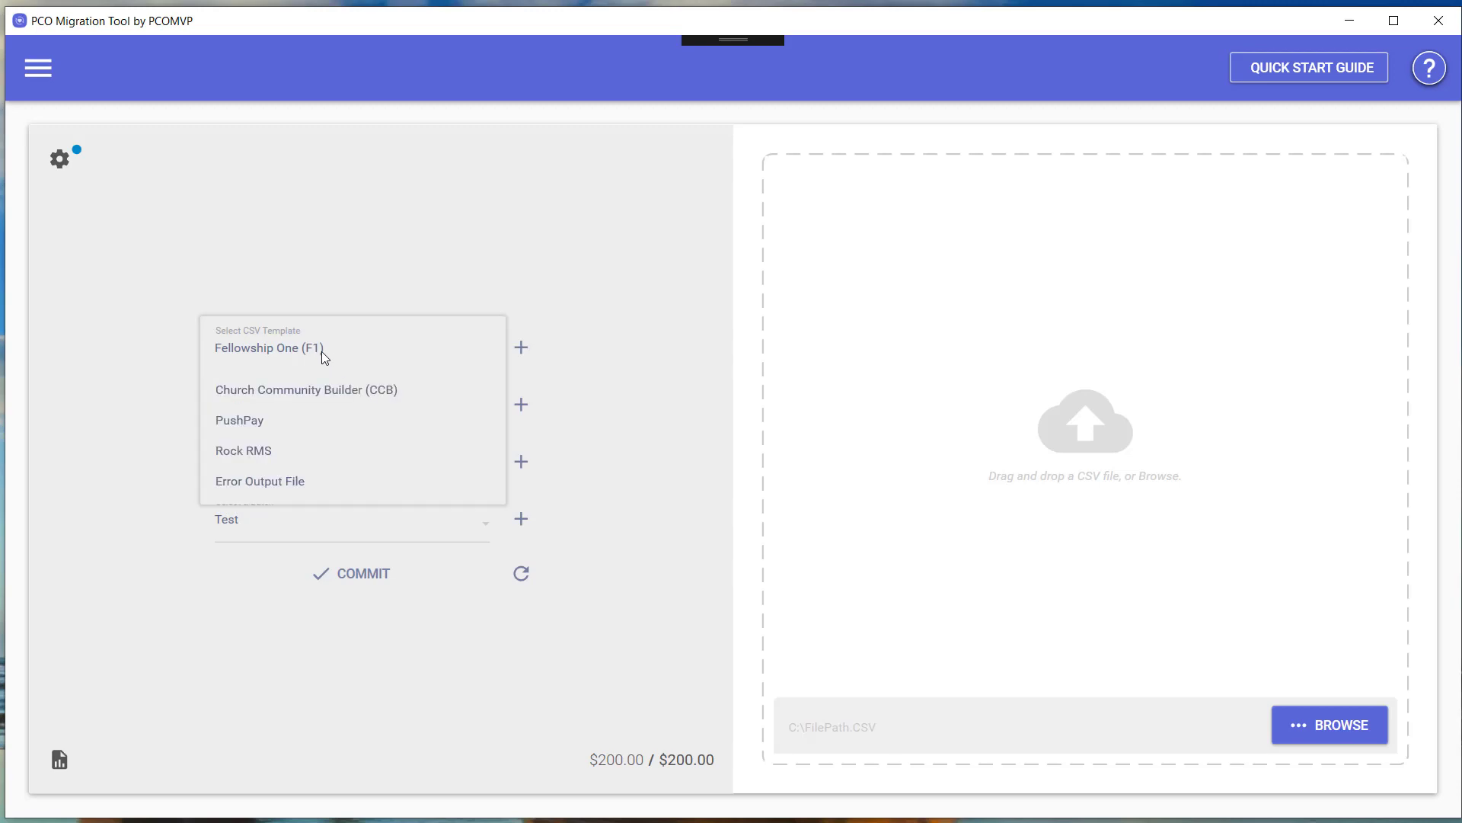
{"action": "left_click", "coordinate": [265, 418]}
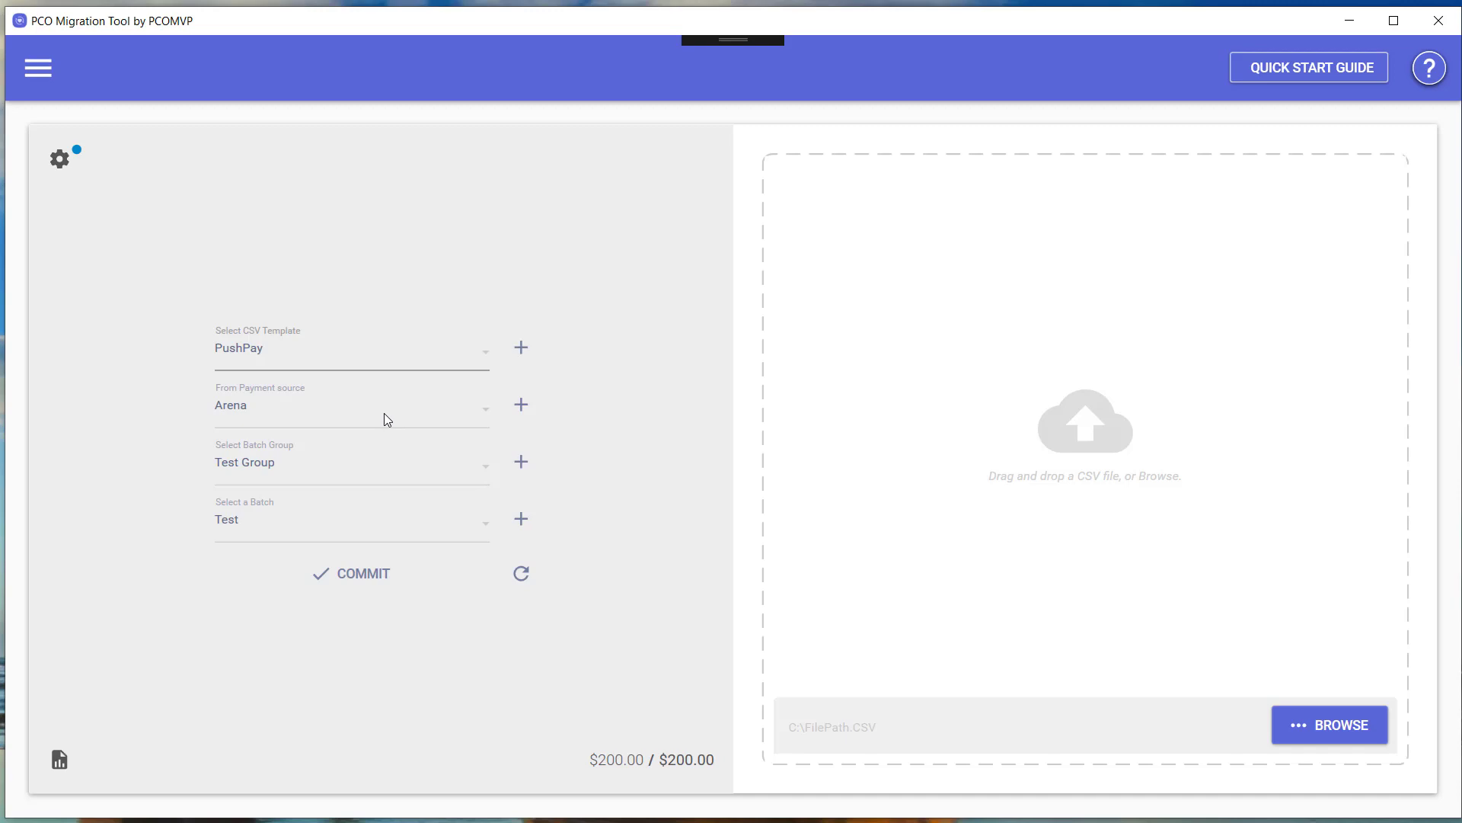
{"action": "left_click", "coordinate": [521, 404]}
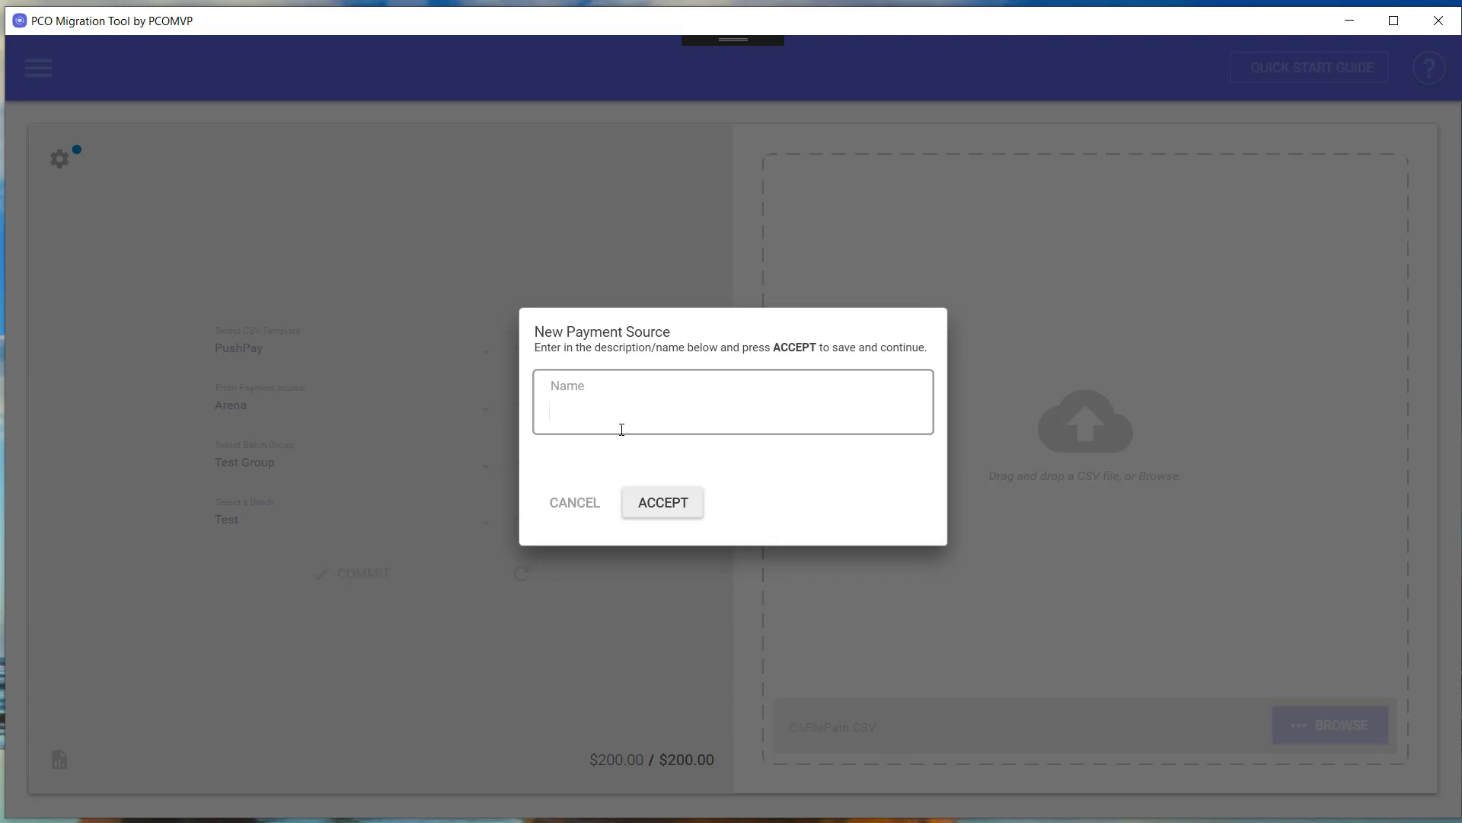
Cancel the new payment source, batch group and batch forms, keeping Arena, Test Group and Test.
{"action": "left_click", "coordinate": [585, 504]}
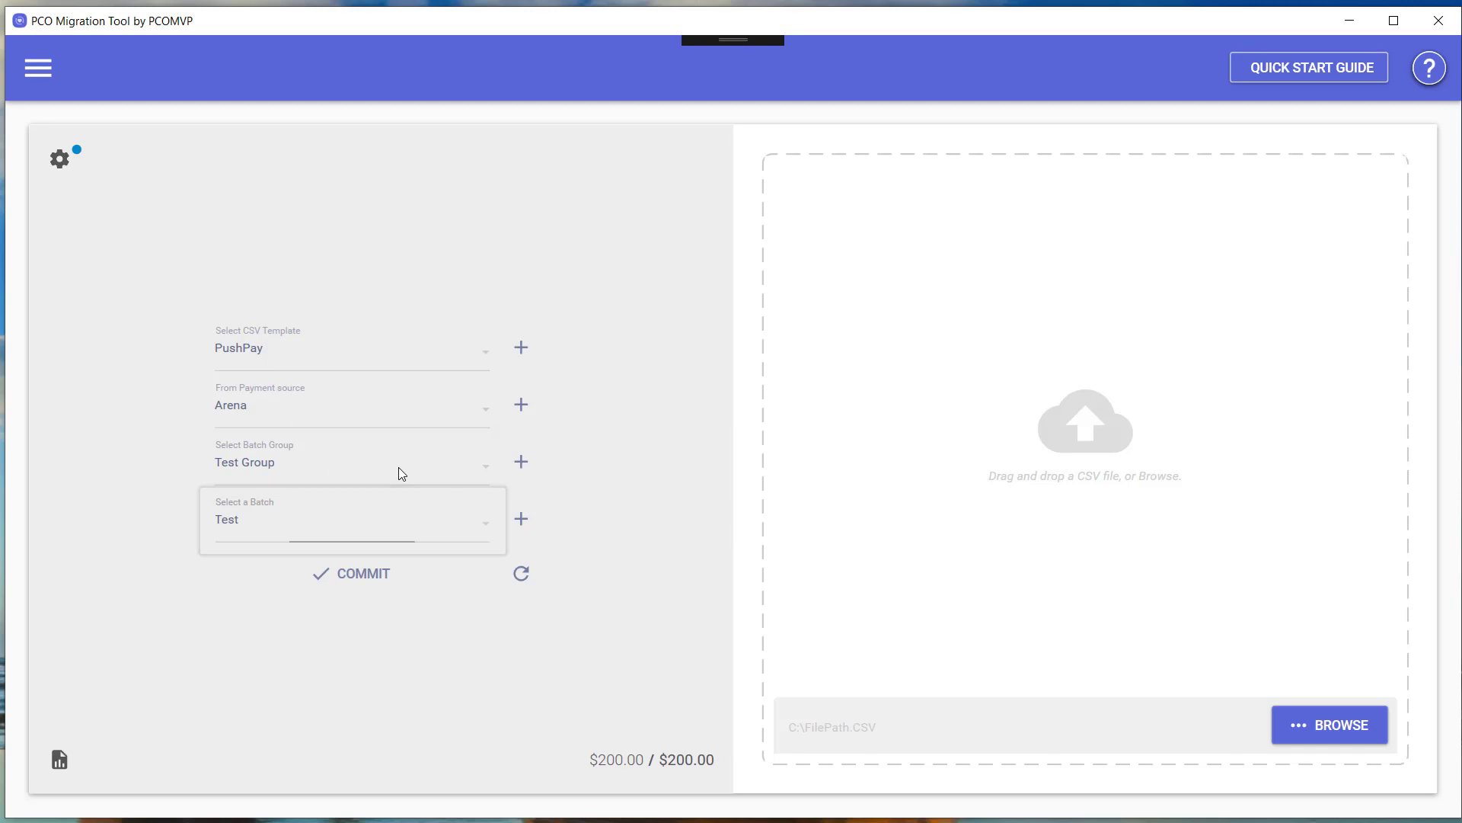
{"action": "left_click", "coordinate": [521, 463]}
{"action": "left_click", "coordinate": [574, 502]}
{"action": "left_click", "coordinate": [521, 519]}
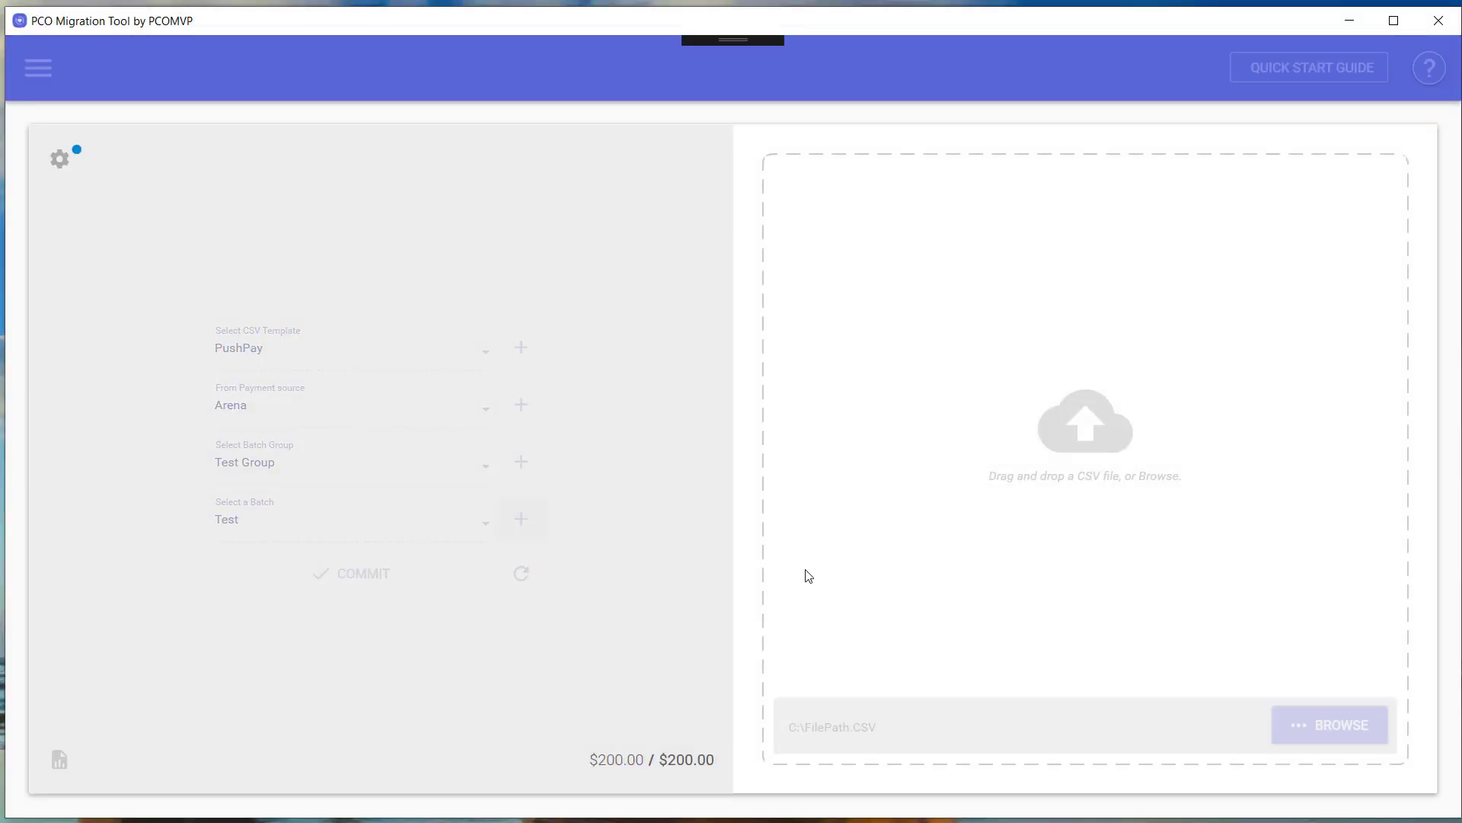
{"action": "left_click", "coordinate": [568, 518]}
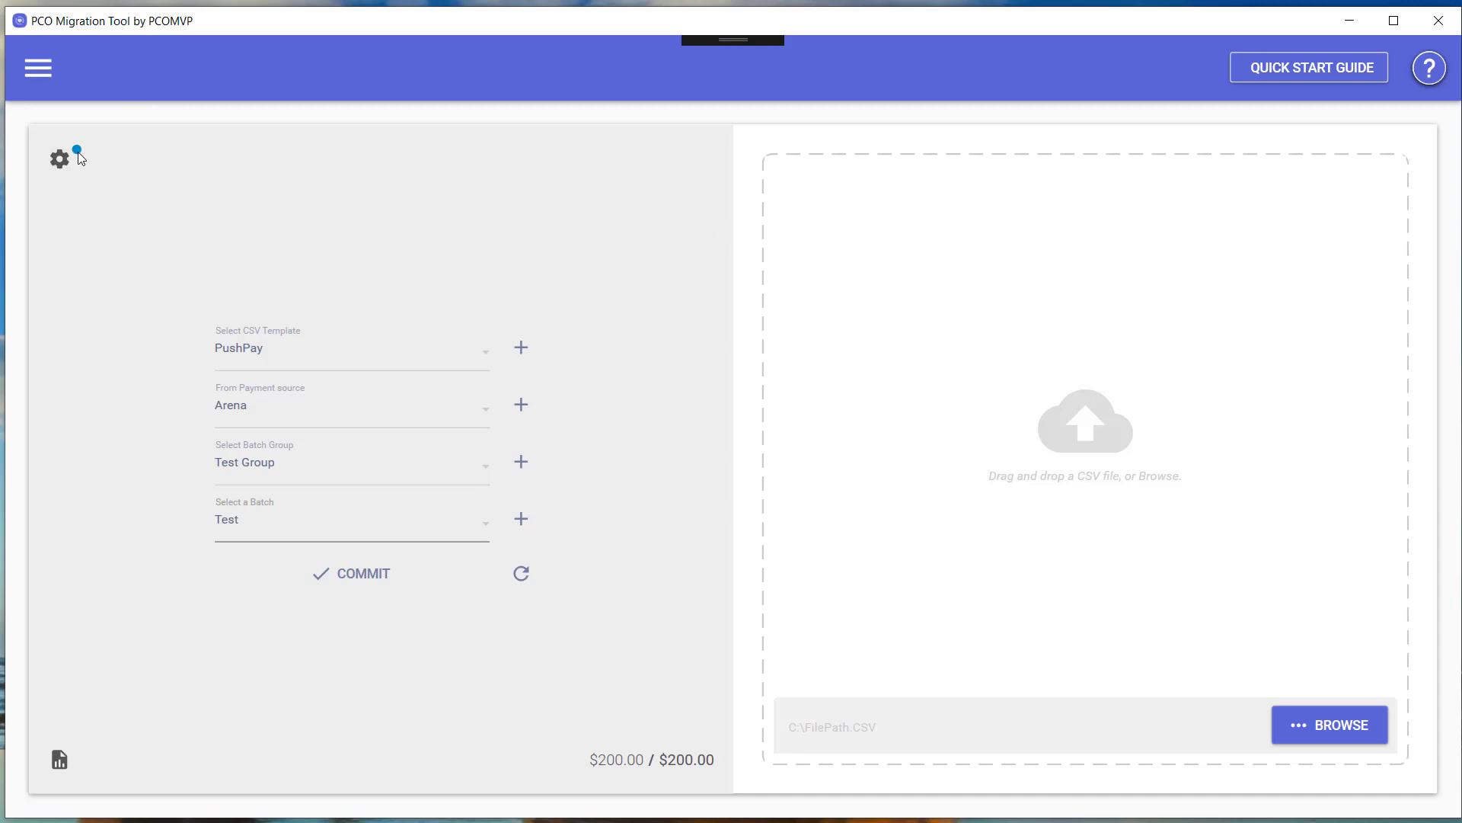
Close the open donations.csv spreadsheet in Excel.
{"action": "mouse_move", "coordinate": [80, 155]}
{"action": "left_click_drag", "start_coordinate": [670, 822], "coordinate": [770, 200]}
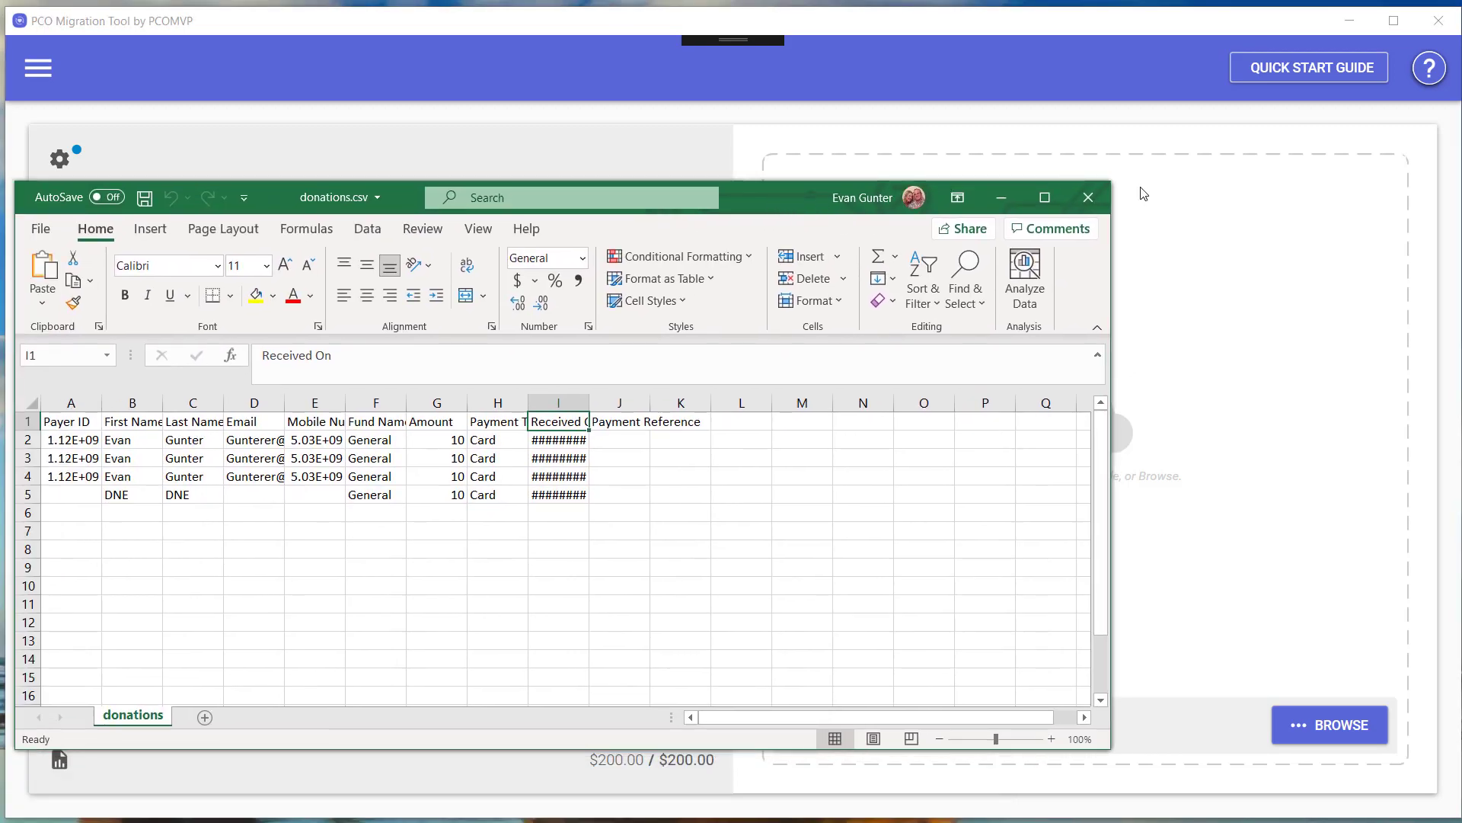
{"action": "left_click", "coordinate": [1088, 198]}
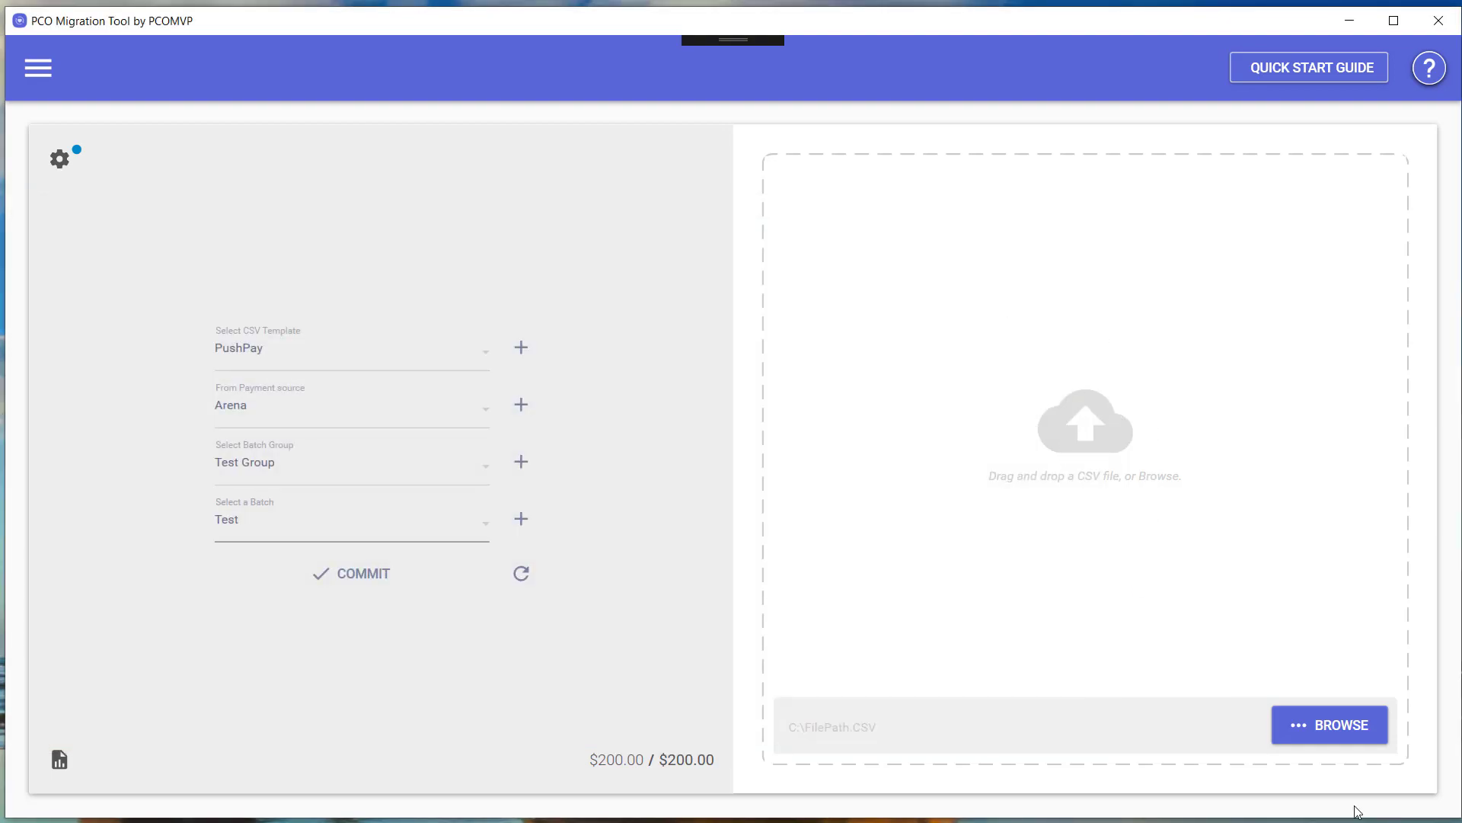
Load donations.csv from the Northeast Christian folder into the import drop zone.
{"action": "left_click", "coordinate": [1355, 728]}
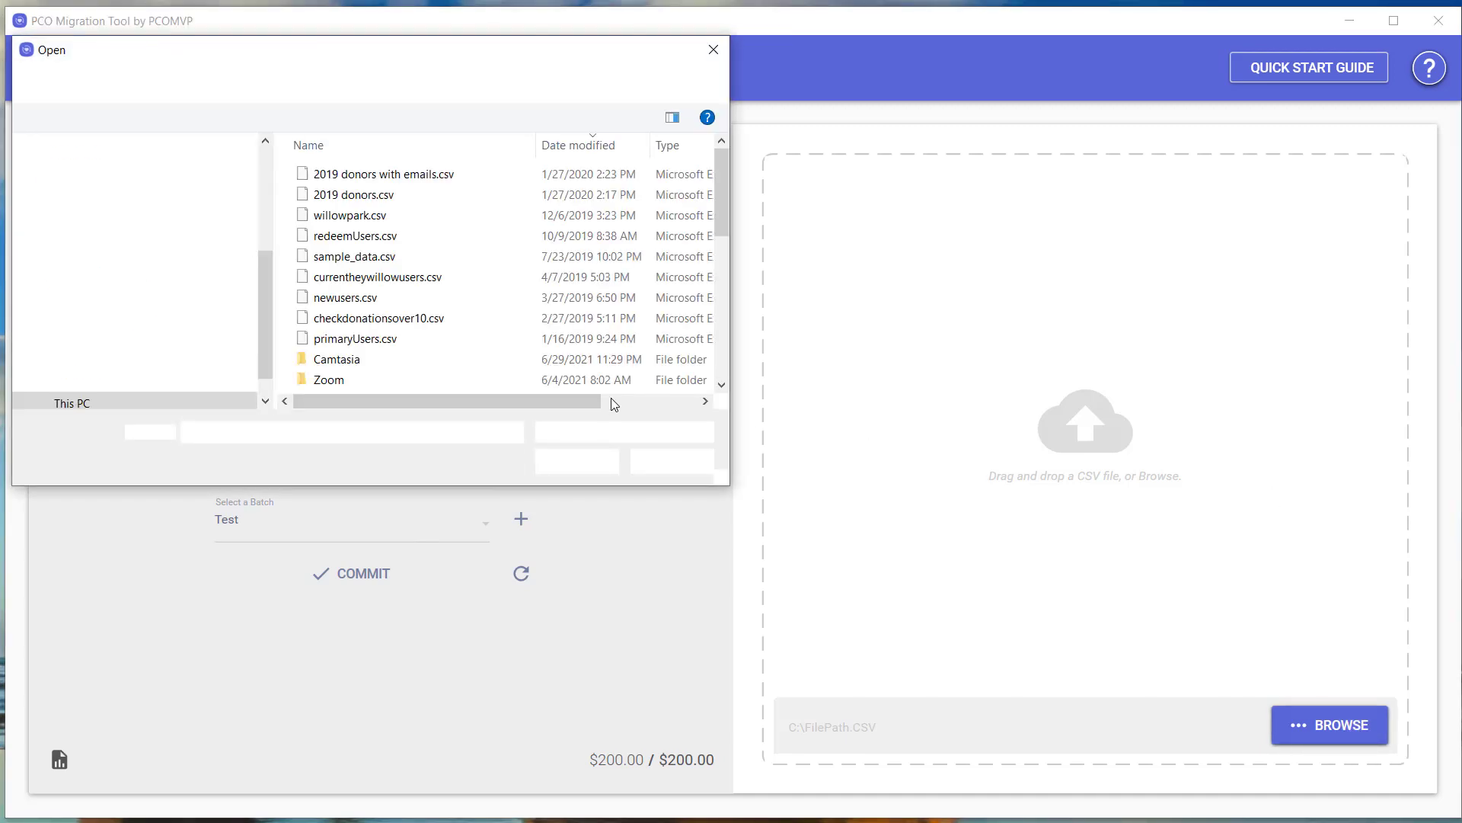
{"action": "left_click", "coordinate": [97, 251]}
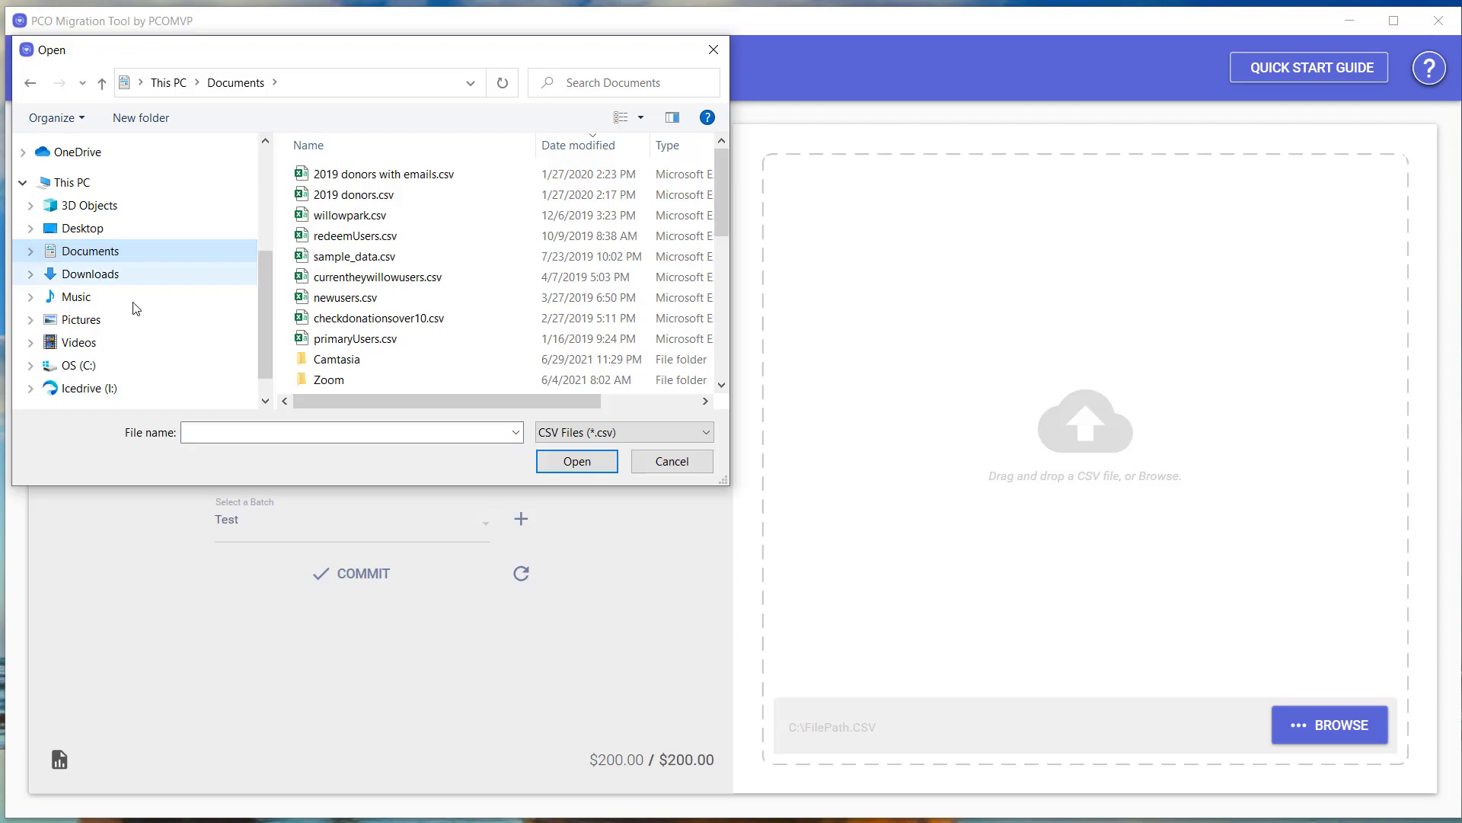
{"action": "scroll", "coordinate": [133, 274], "scroll_direction": "up", "scroll_amount": 3}
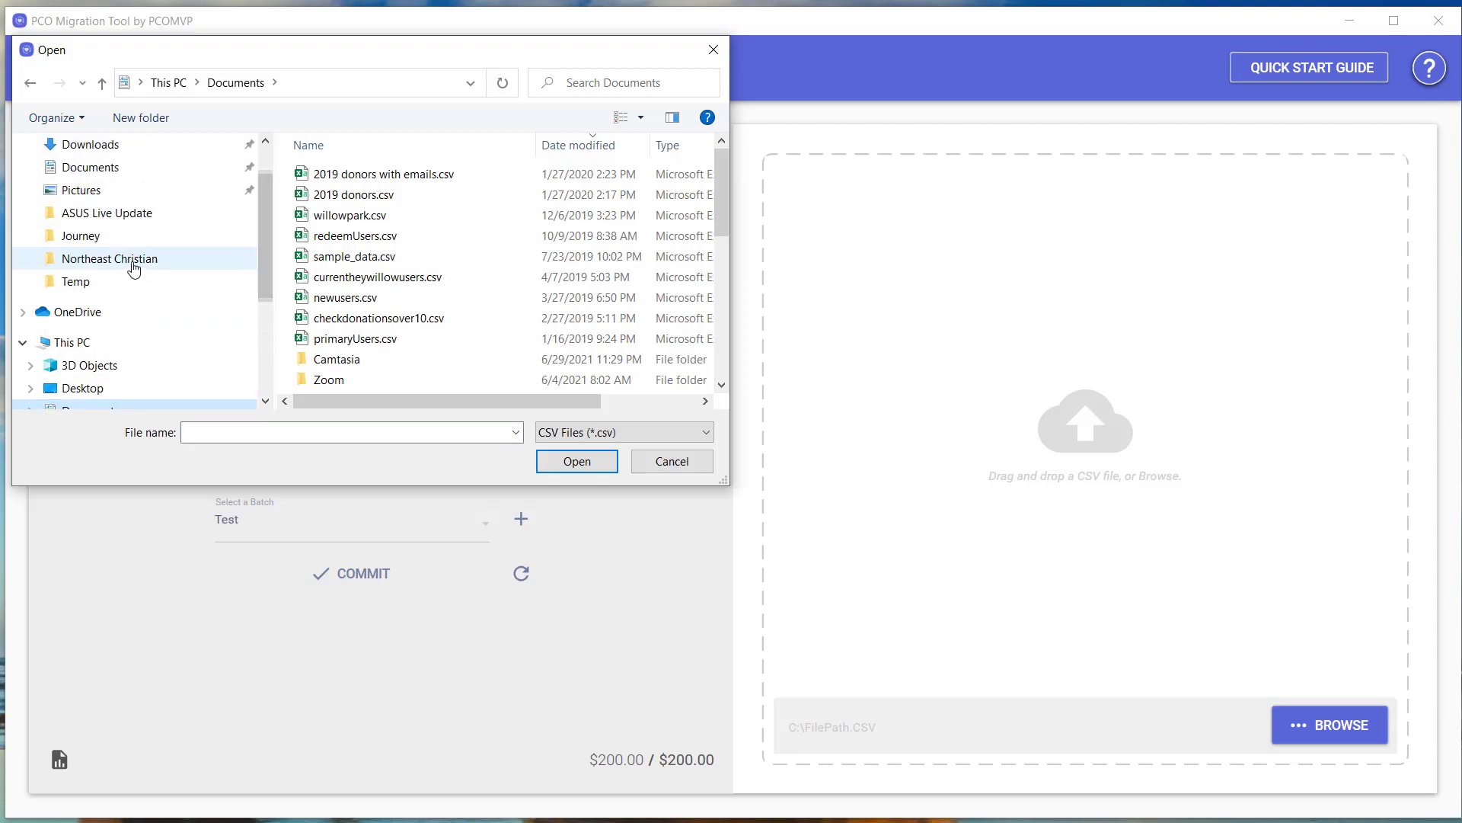
{"action": "left_click", "coordinate": [134, 263]}
{"action": "left_click", "coordinate": [362, 181]}
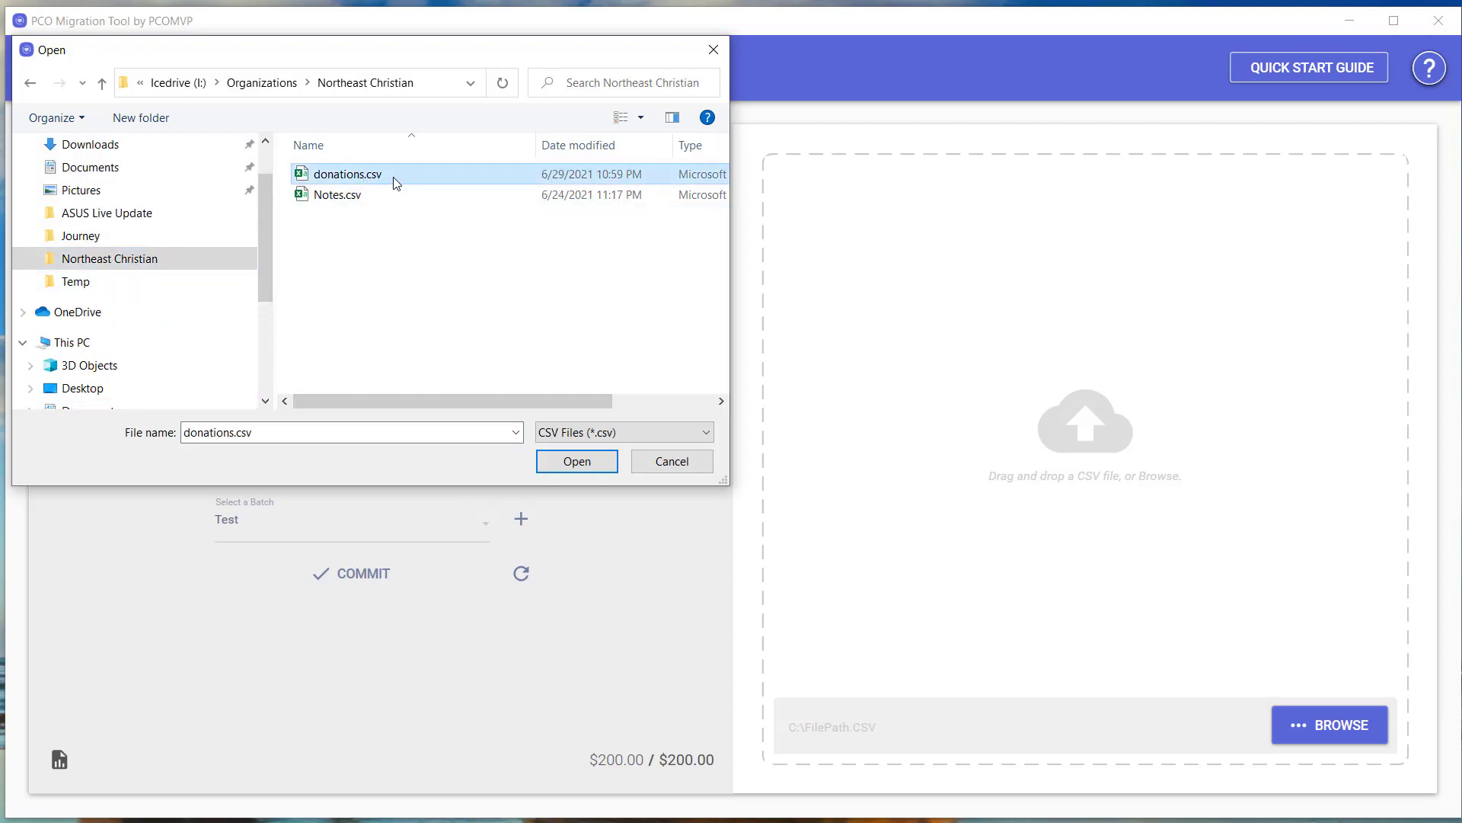
{"action": "left_click_drag", "start_coordinate": [851, 297], "coordinate": [1018, 359]}
{"action": "left_click_drag", "start_coordinate": [567, 63], "coordinate": [0, 122]}
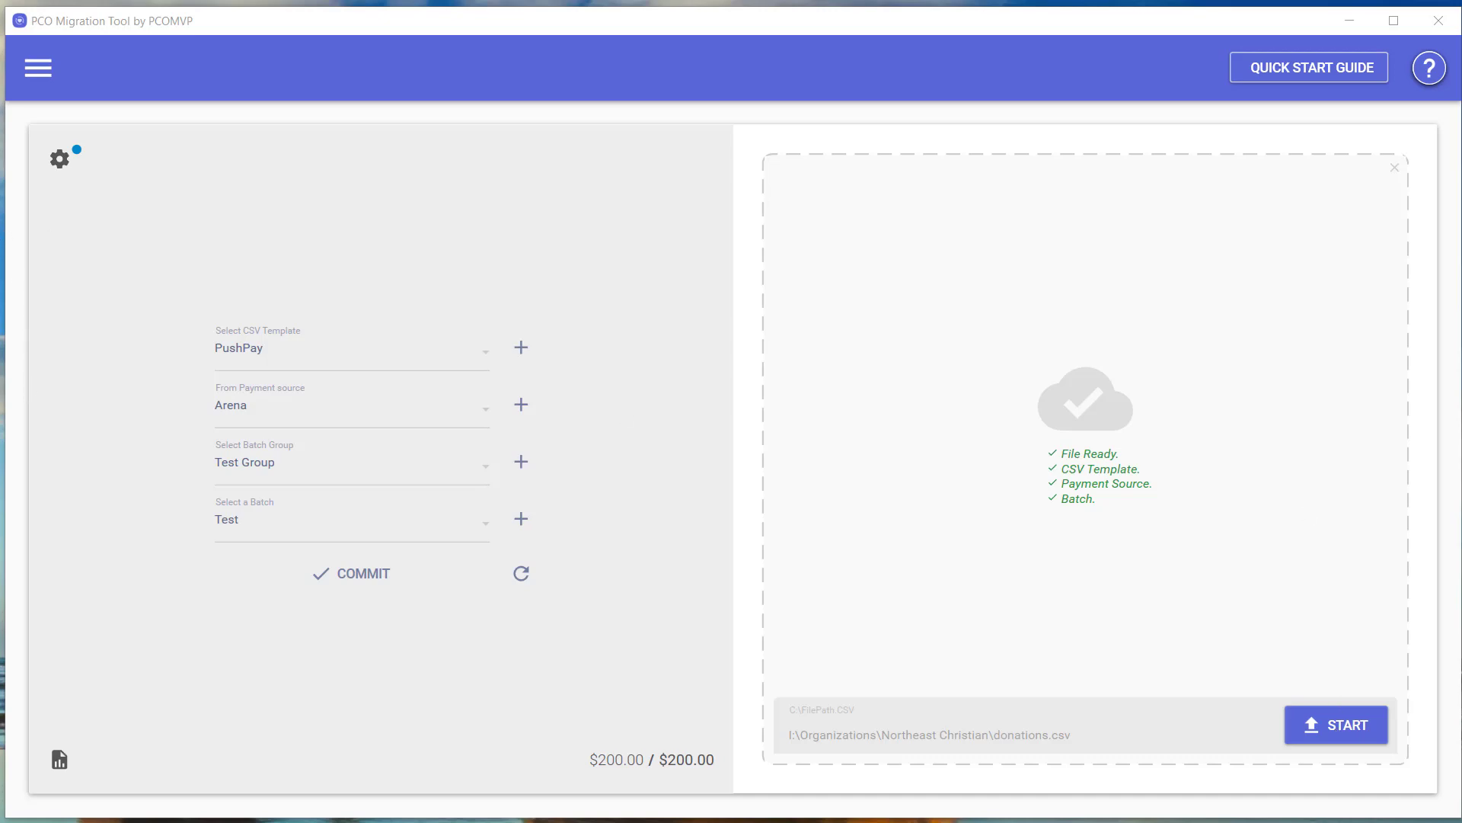
Import donations.csv into the Test batch: 3 of 4 rows imported, 1 error.
{"action": "left_click", "coordinate": [1329, 728]}
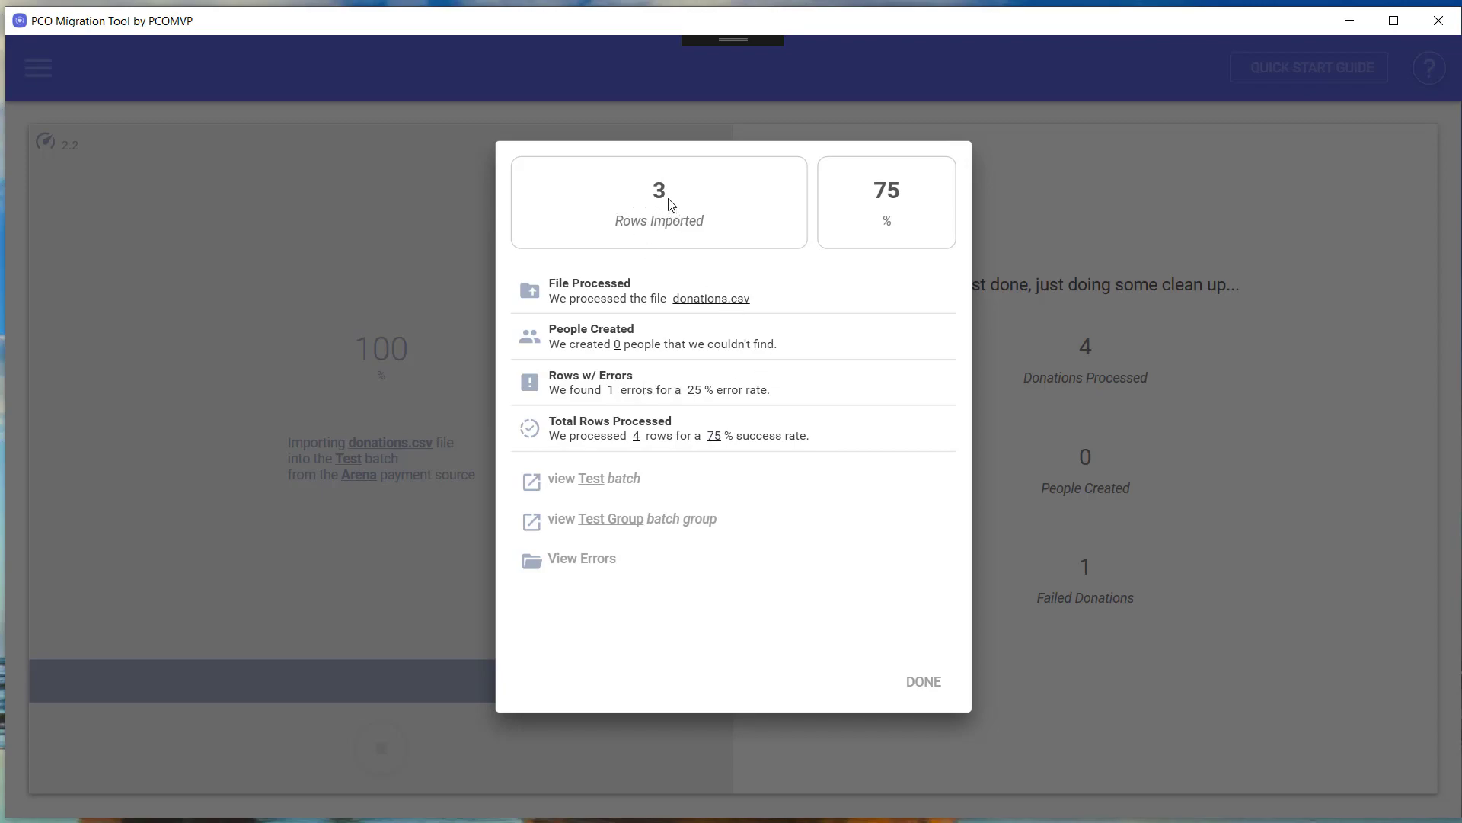
Open the donations error log and select the DNE first-name cell C2.
{"action": "left_click", "coordinate": [660, 573]}
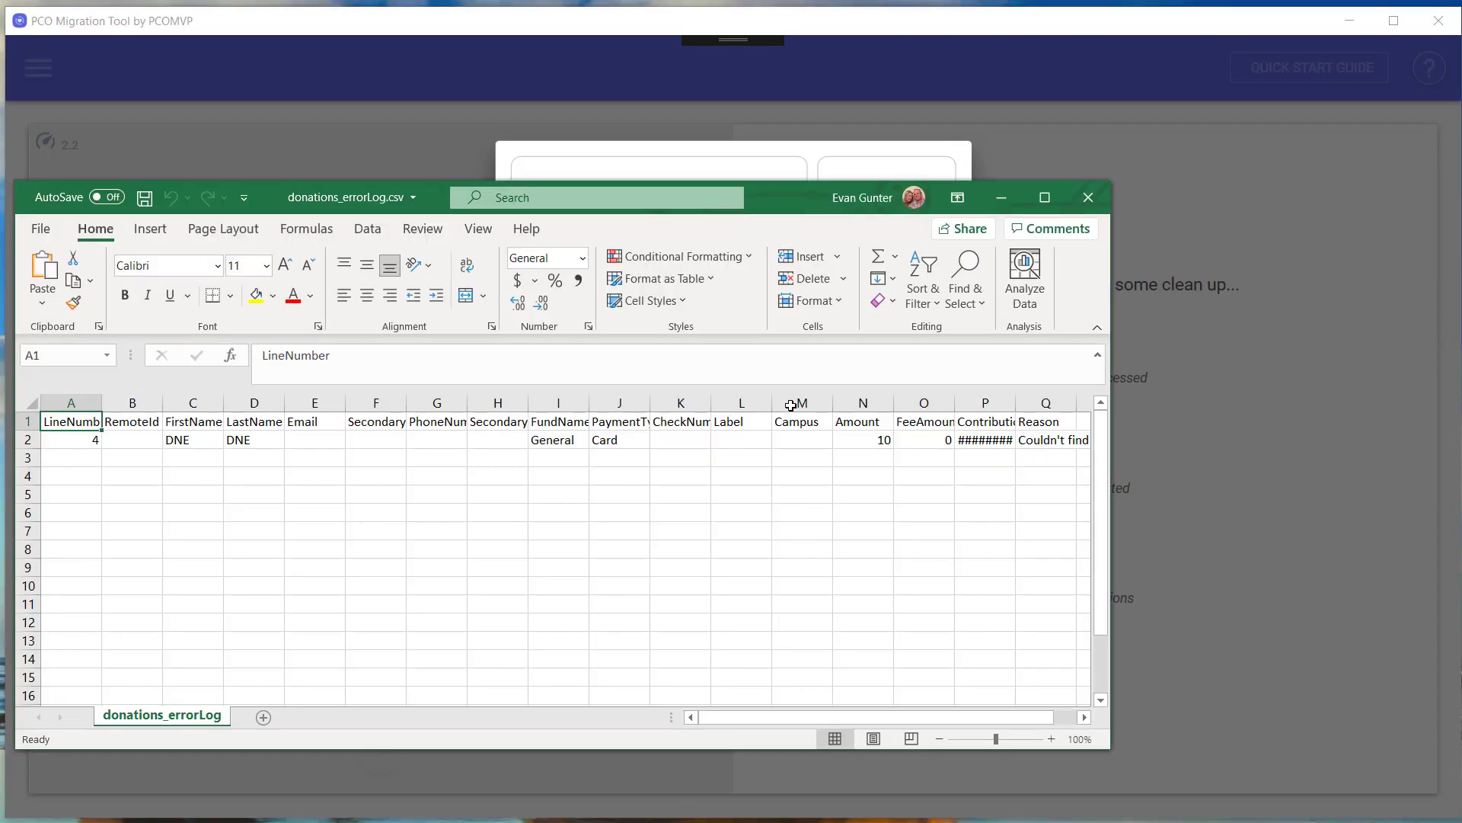
{"action": "left_click_drag", "start_coordinate": [797, 195], "coordinate": [845, 163]}
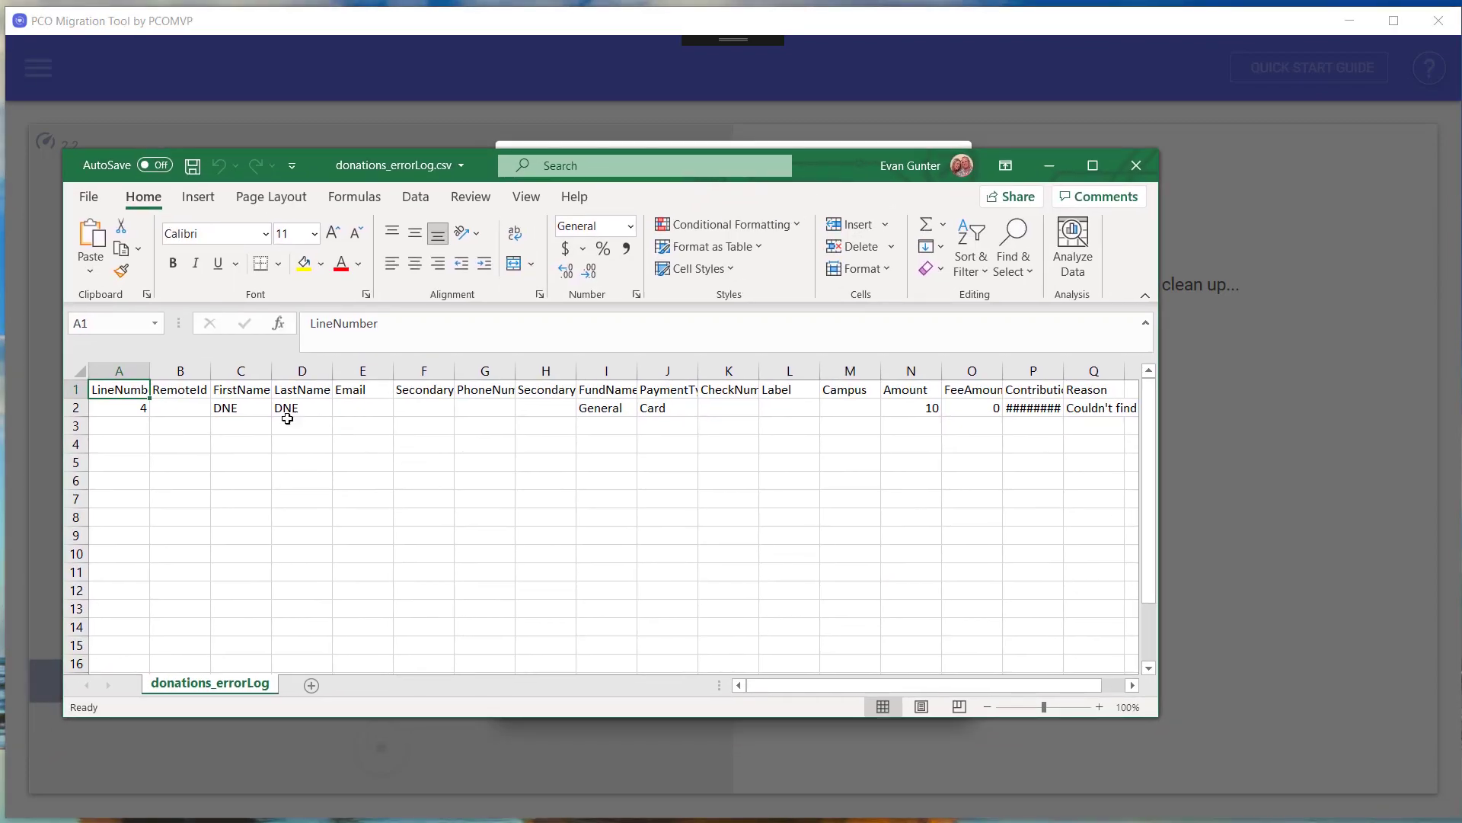
{"action": "left_click", "coordinate": [245, 411]}
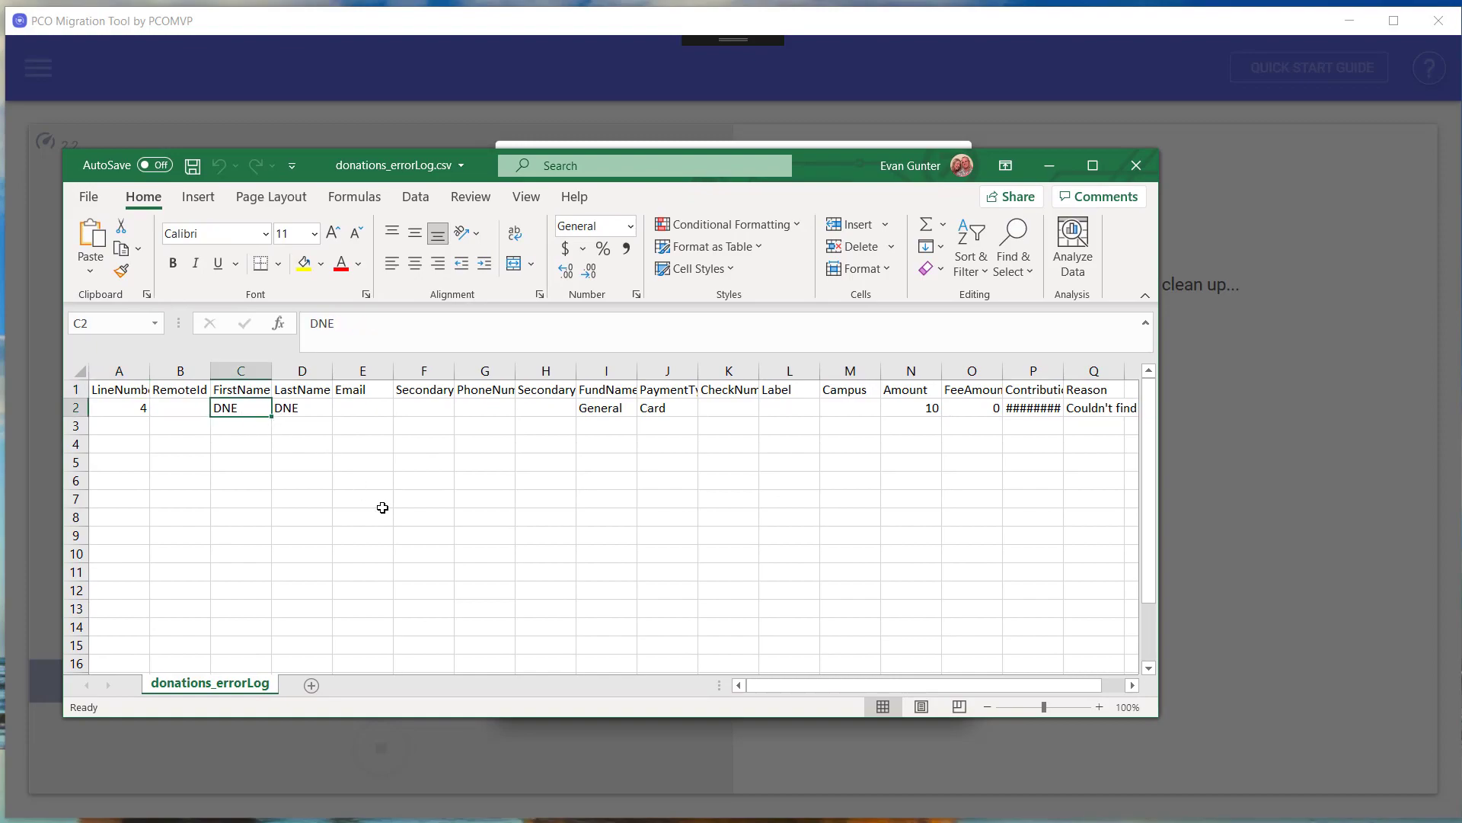
{"action": "left_click_drag", "start_coordinate": [815, 686], "coordinate": [769, 663]}
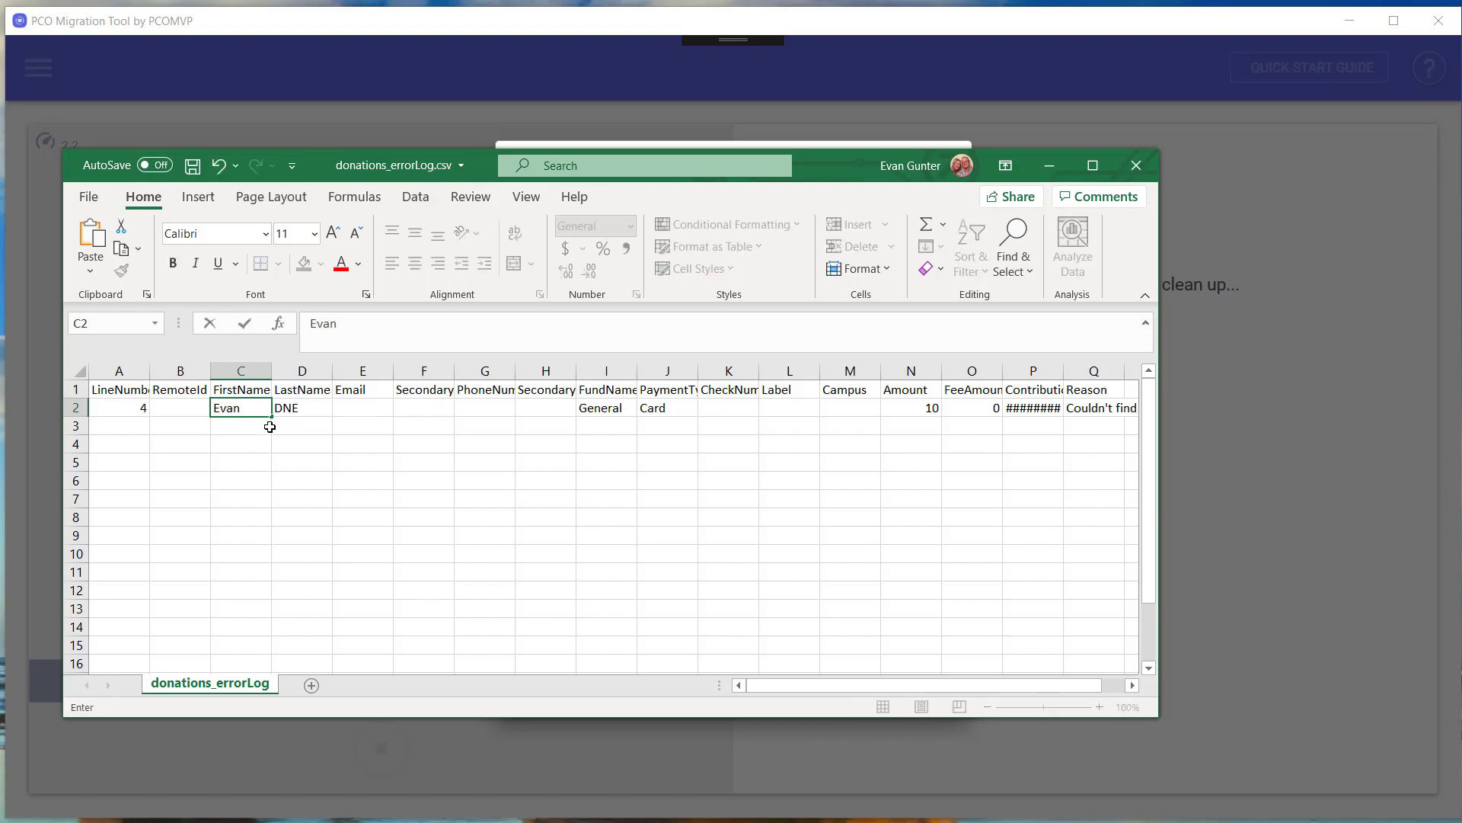
Enter the donor's first name in C2 and last name in D2, save, and close.
{"action": "key", "text": "Tab"}
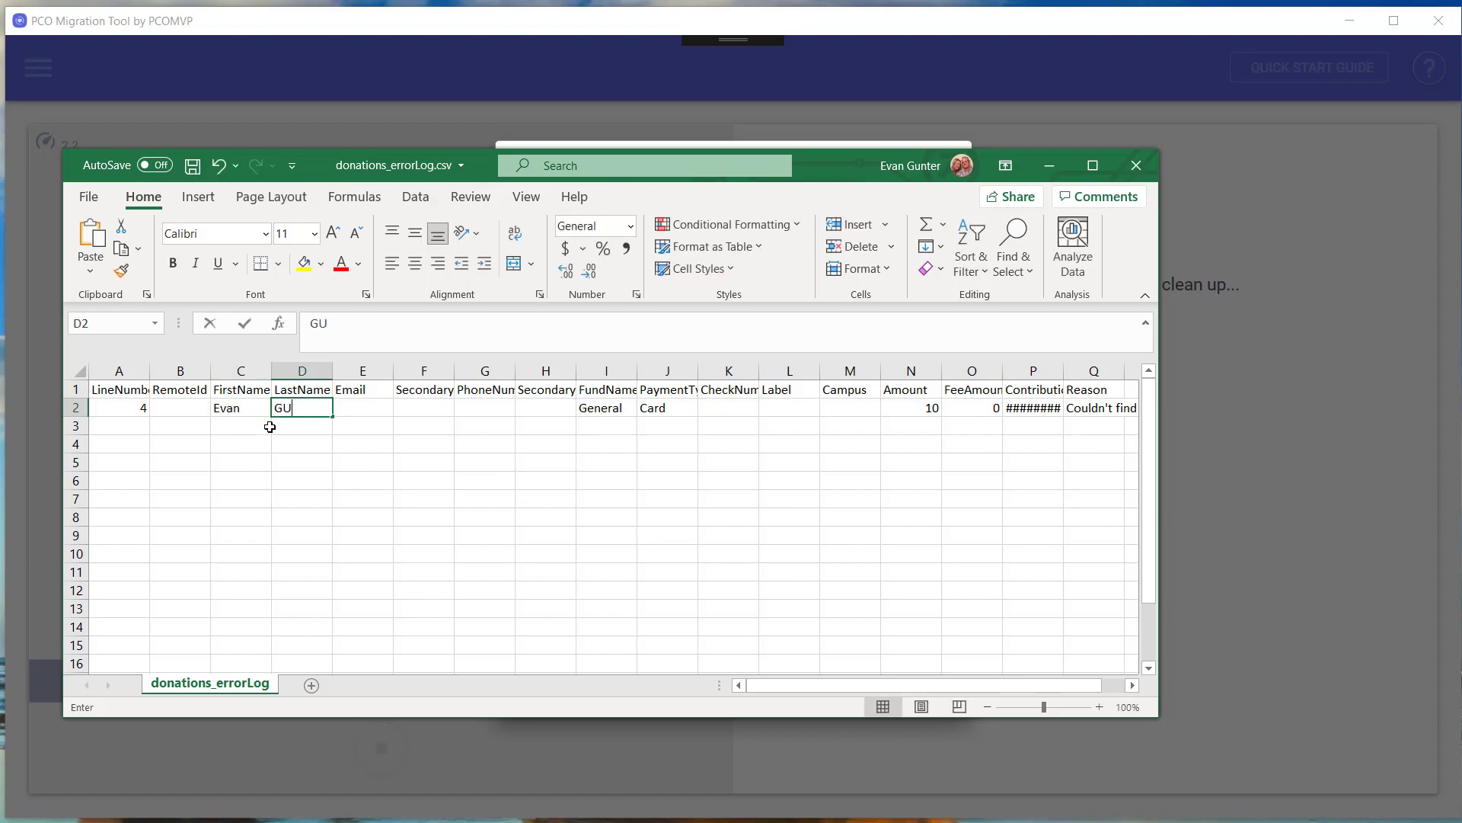
{"action": "key", "text": "ctrl+s"}
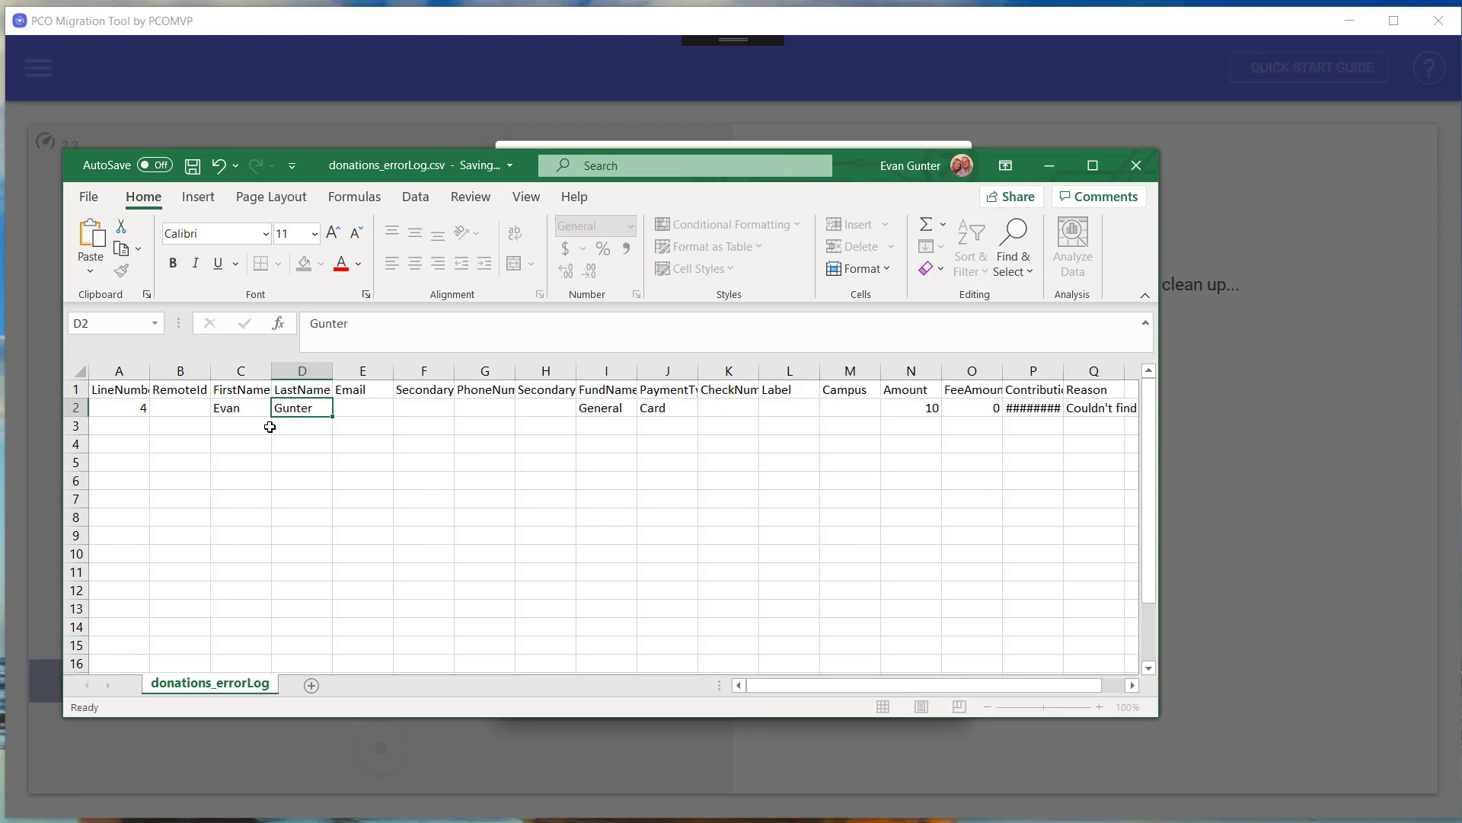
{"action": "left_click", "coordinate": [1134, 165]}
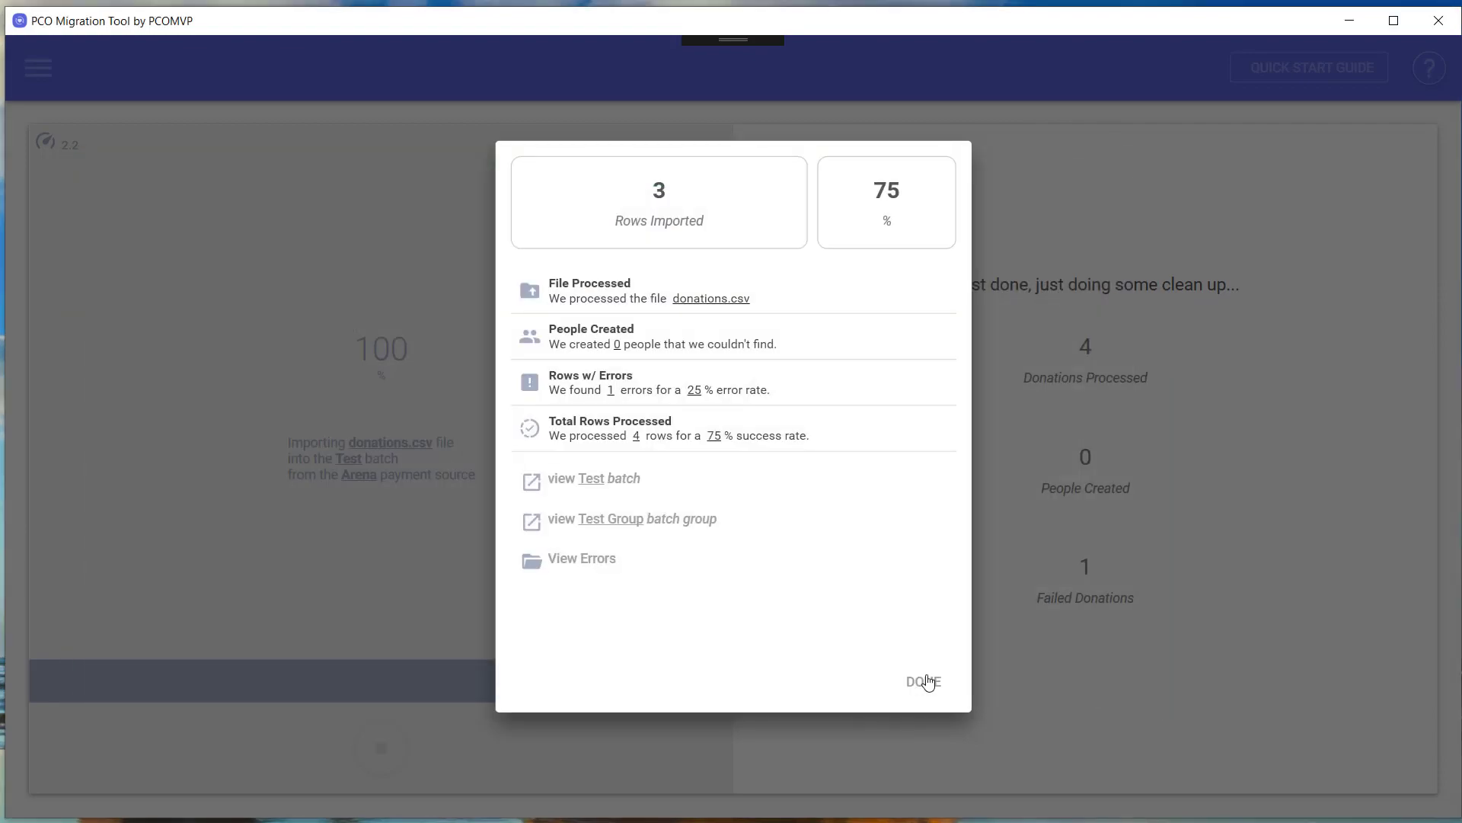
Load donations_errorLog.csv from Northeast Christian with the Error Output File template.
{"action": "left_click", "coordinate": [924, 680]}
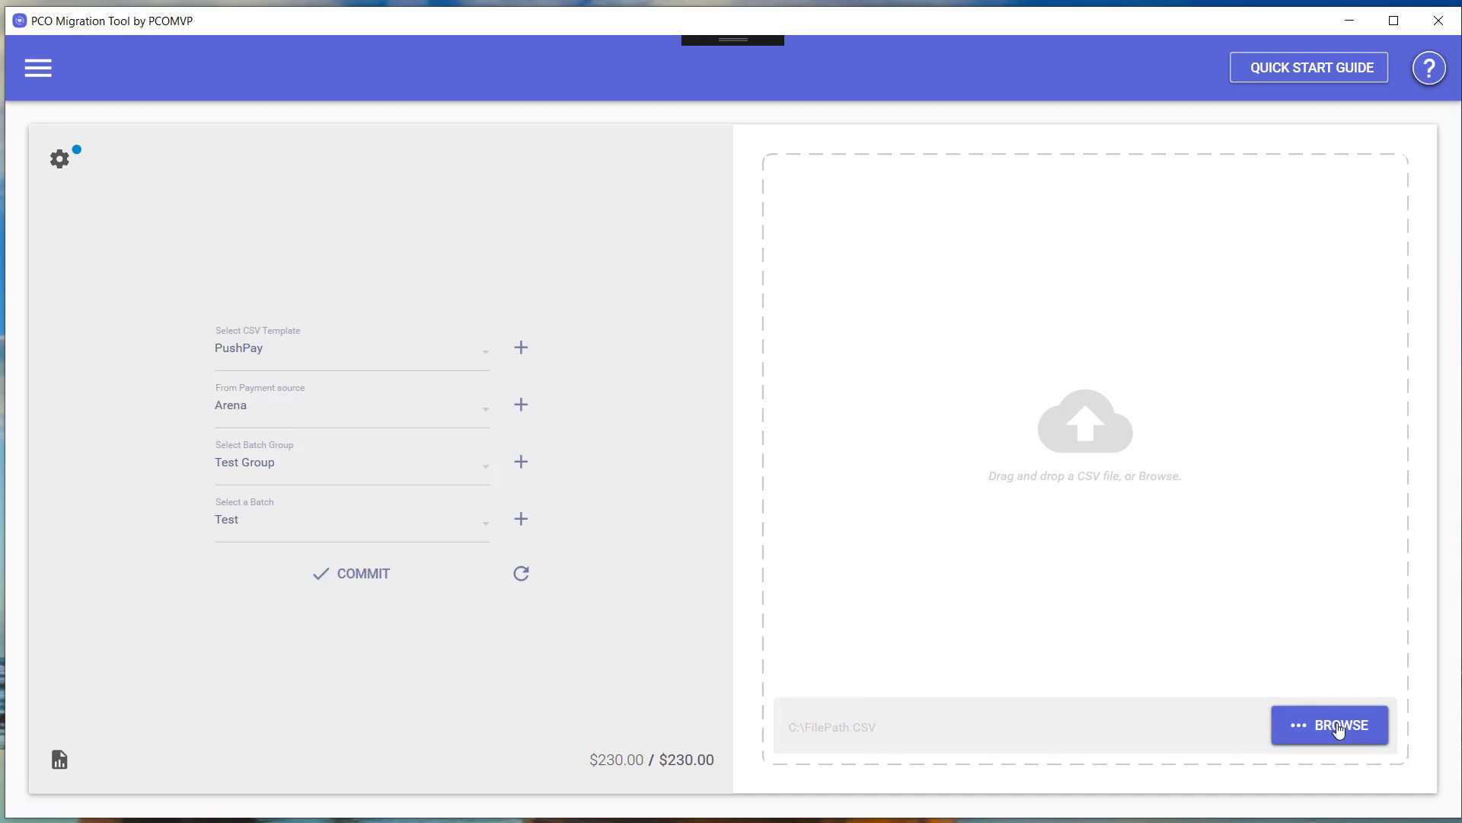
{"action": "left_click", "coordinate": [1339, 729]}
{"action": "left_click_drag", "start_coordinate": [0, 126], "coordinate": [729, 214]}
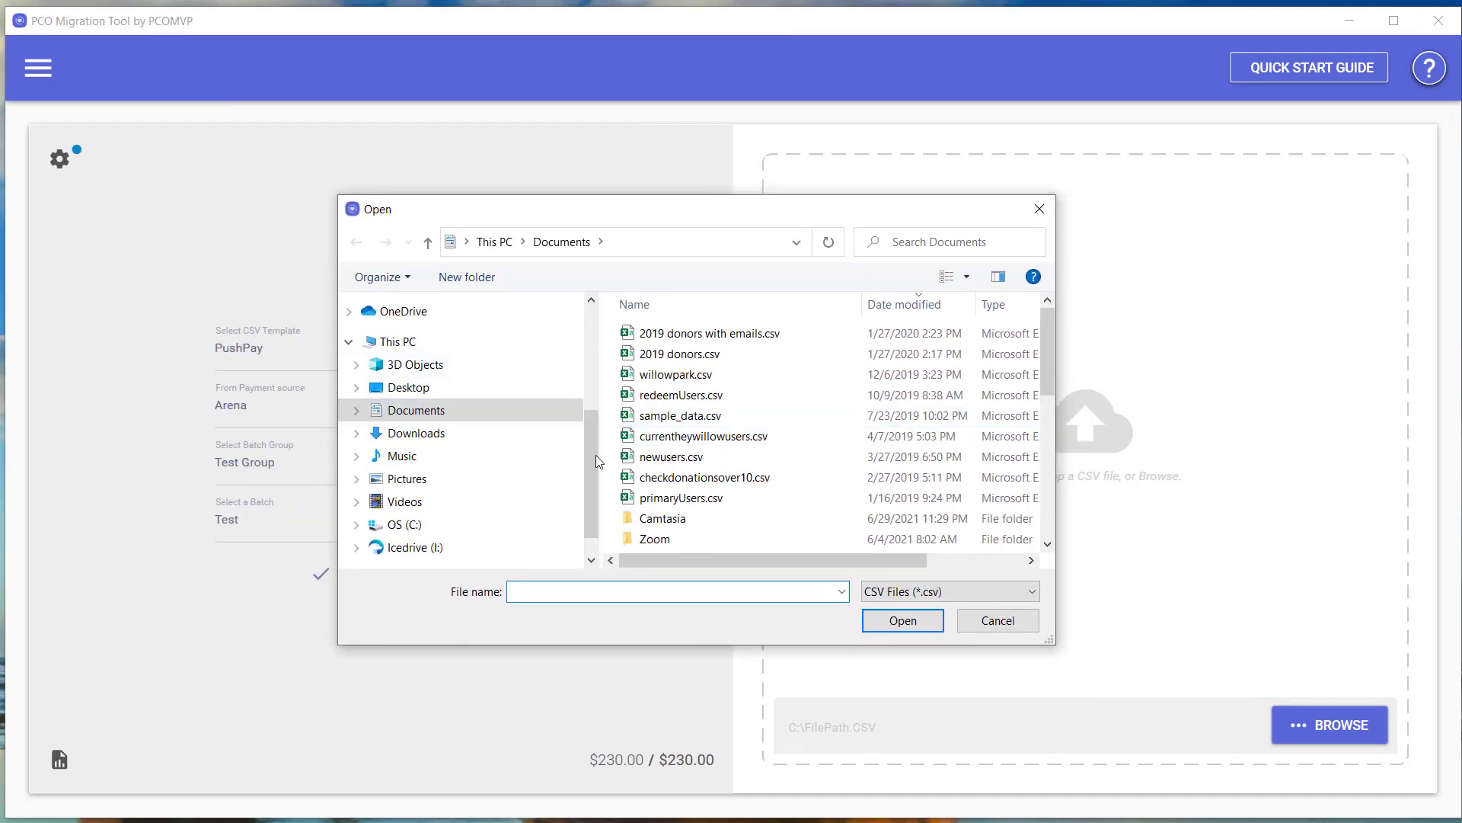
{"action": "scroll", "coordinate": [591, 452], "scroll_direction": "up", "scroll_amount": 3}
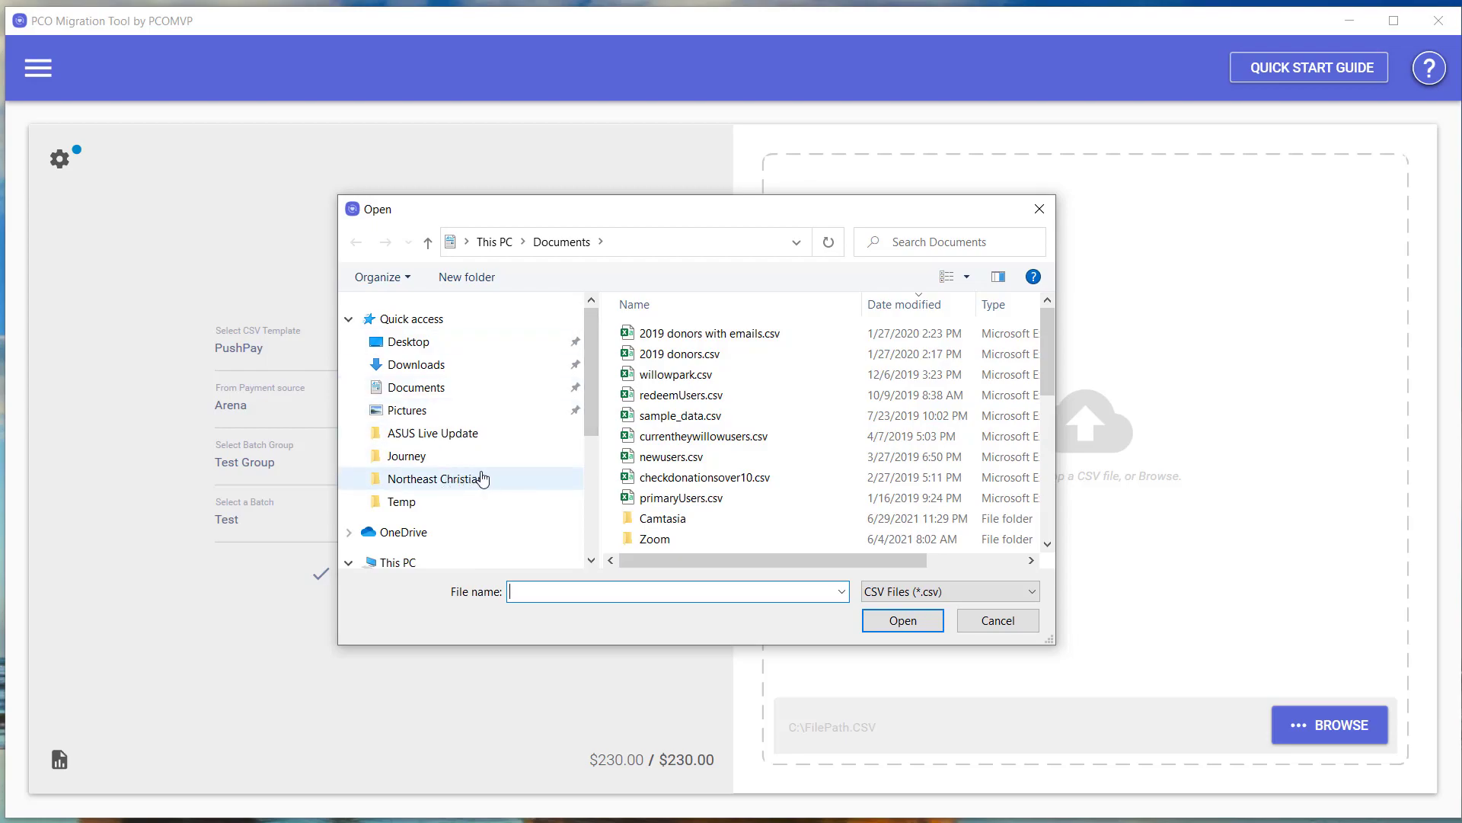
{"action": "left_click", "coordinate": [454, 479]}
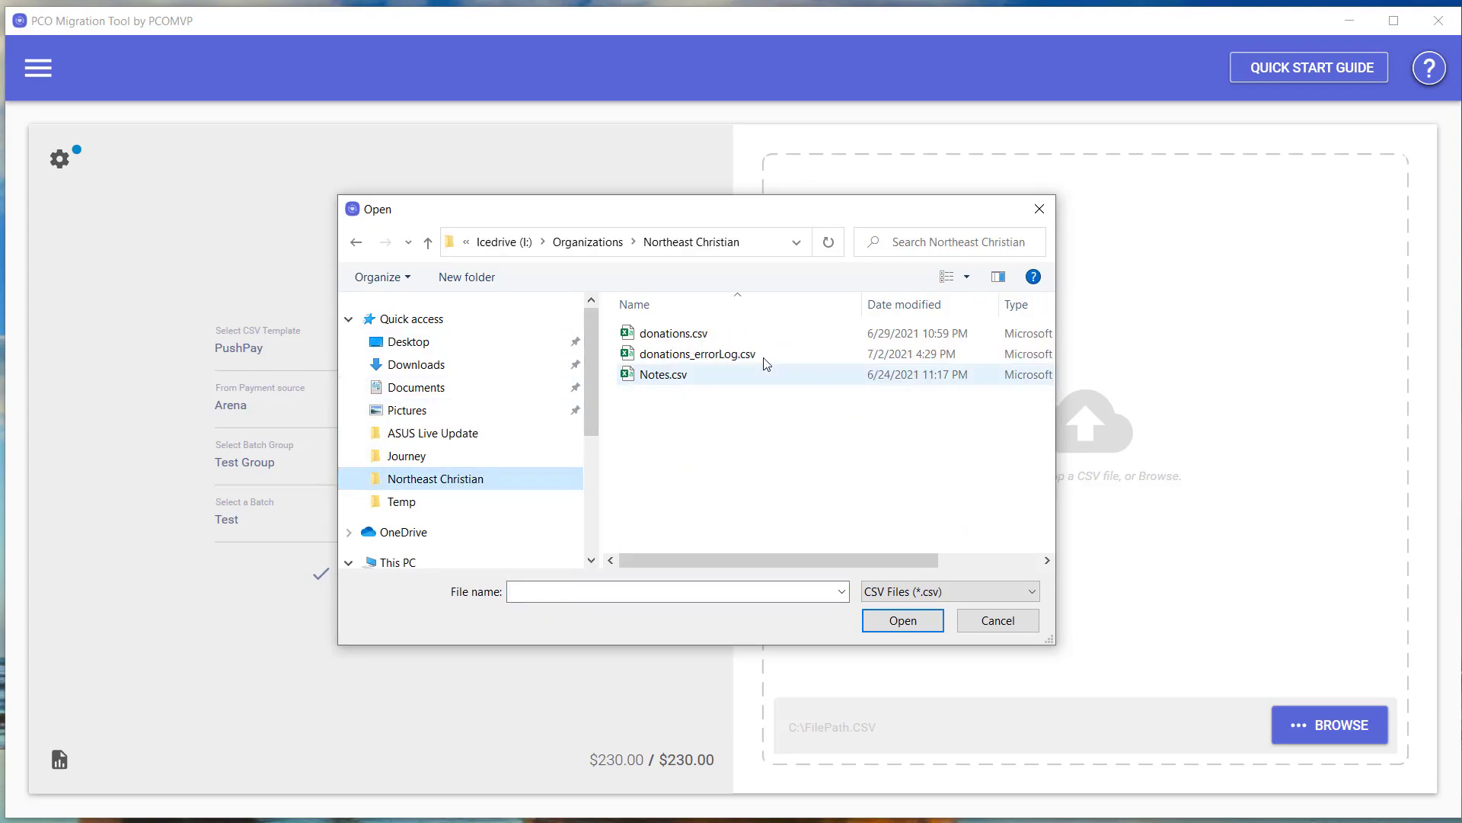
{"action": "left_click", "coordinate": [765, 357]}
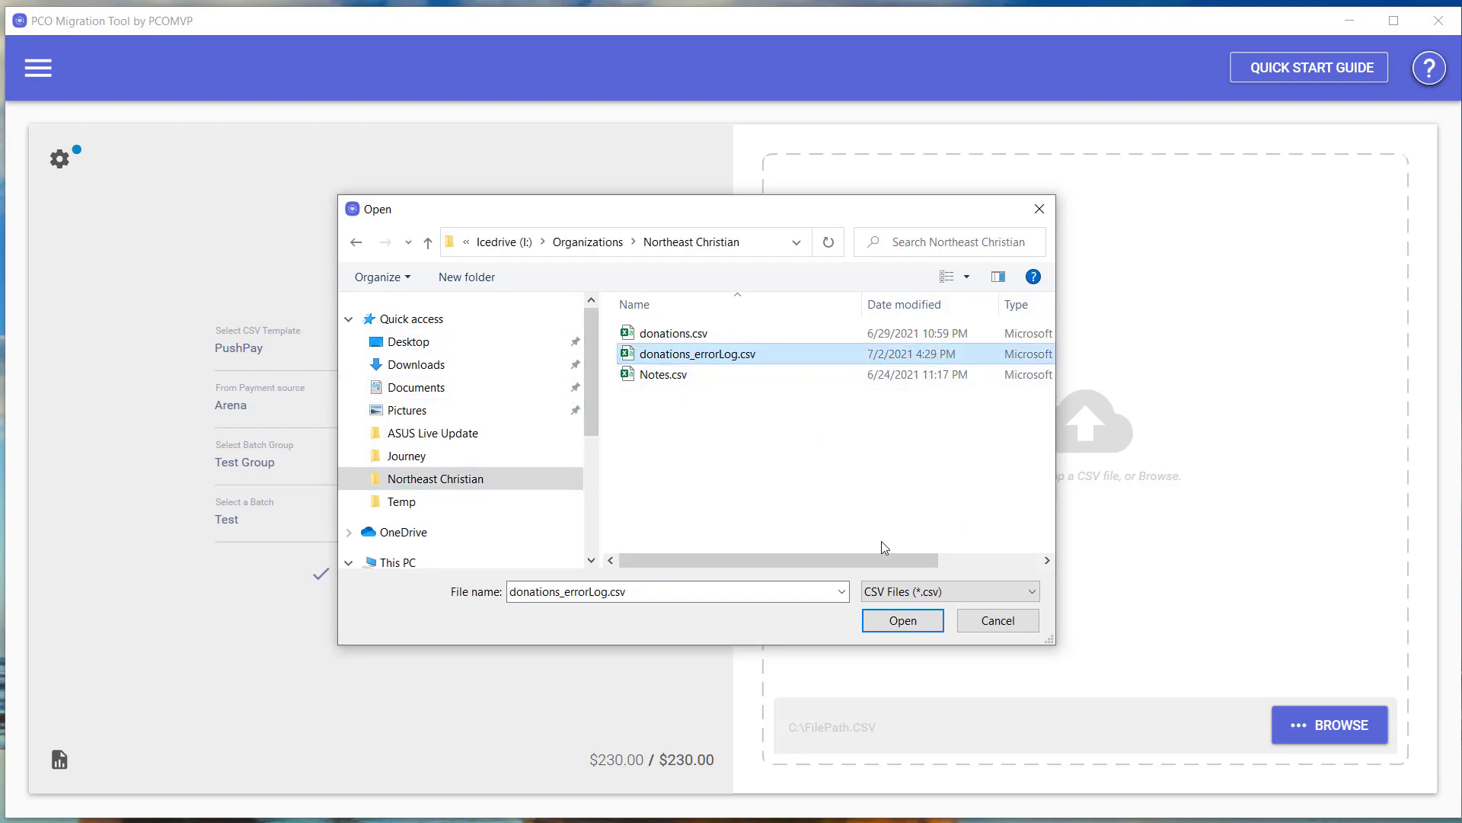
{"action": "left_click", "coordinate": [903, 621]}
{"action": "left_click", "coordinate": [345, 350]}
{"action": "left_click", "coordinate": [310, 483]}
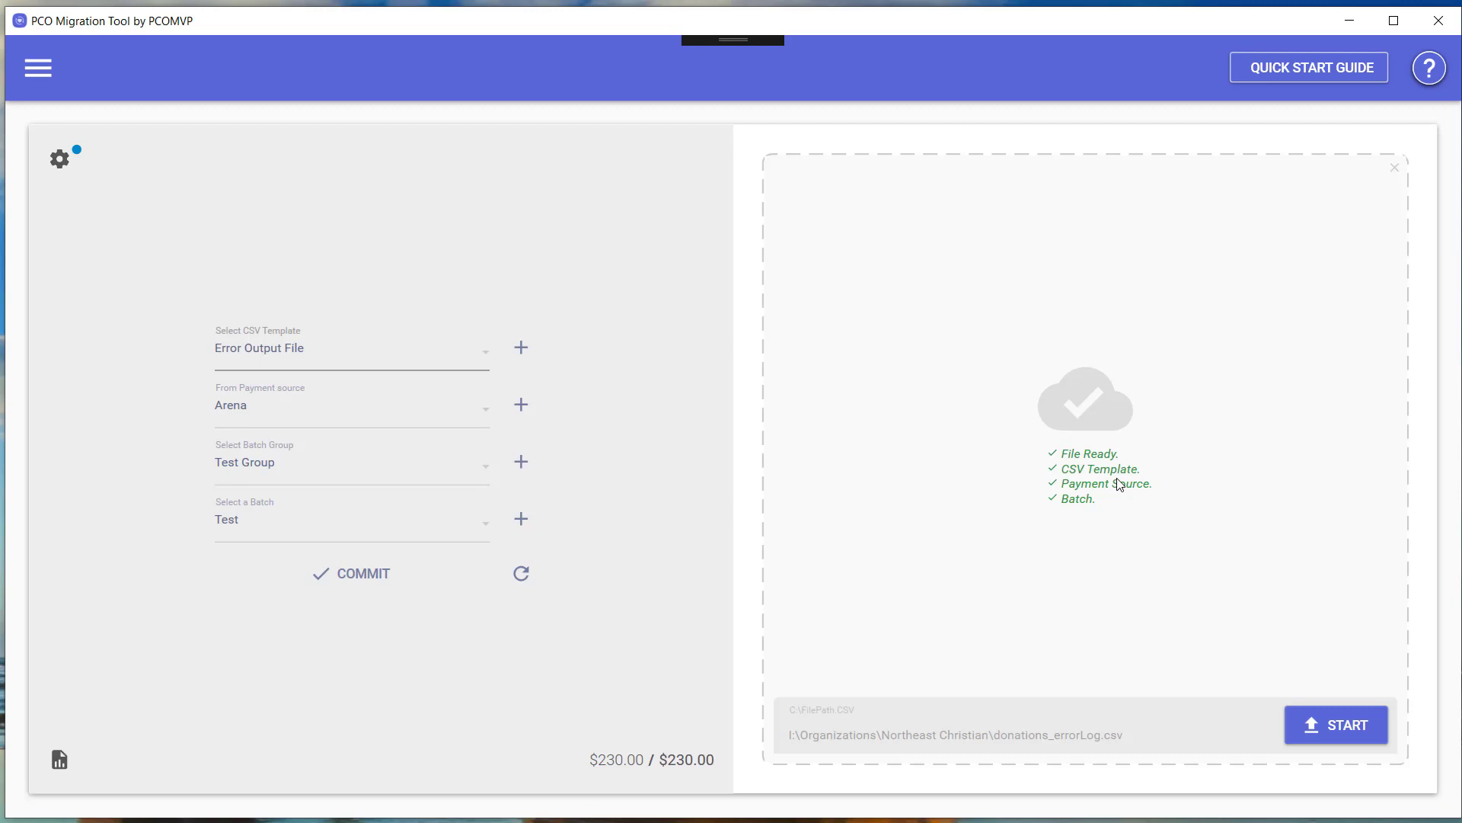
Import donations_errorLog.csv into the Test batch: 1 row imported, 0 errors, 100% success.
{"action": "left_click", "coordinate": [1342, 731]}
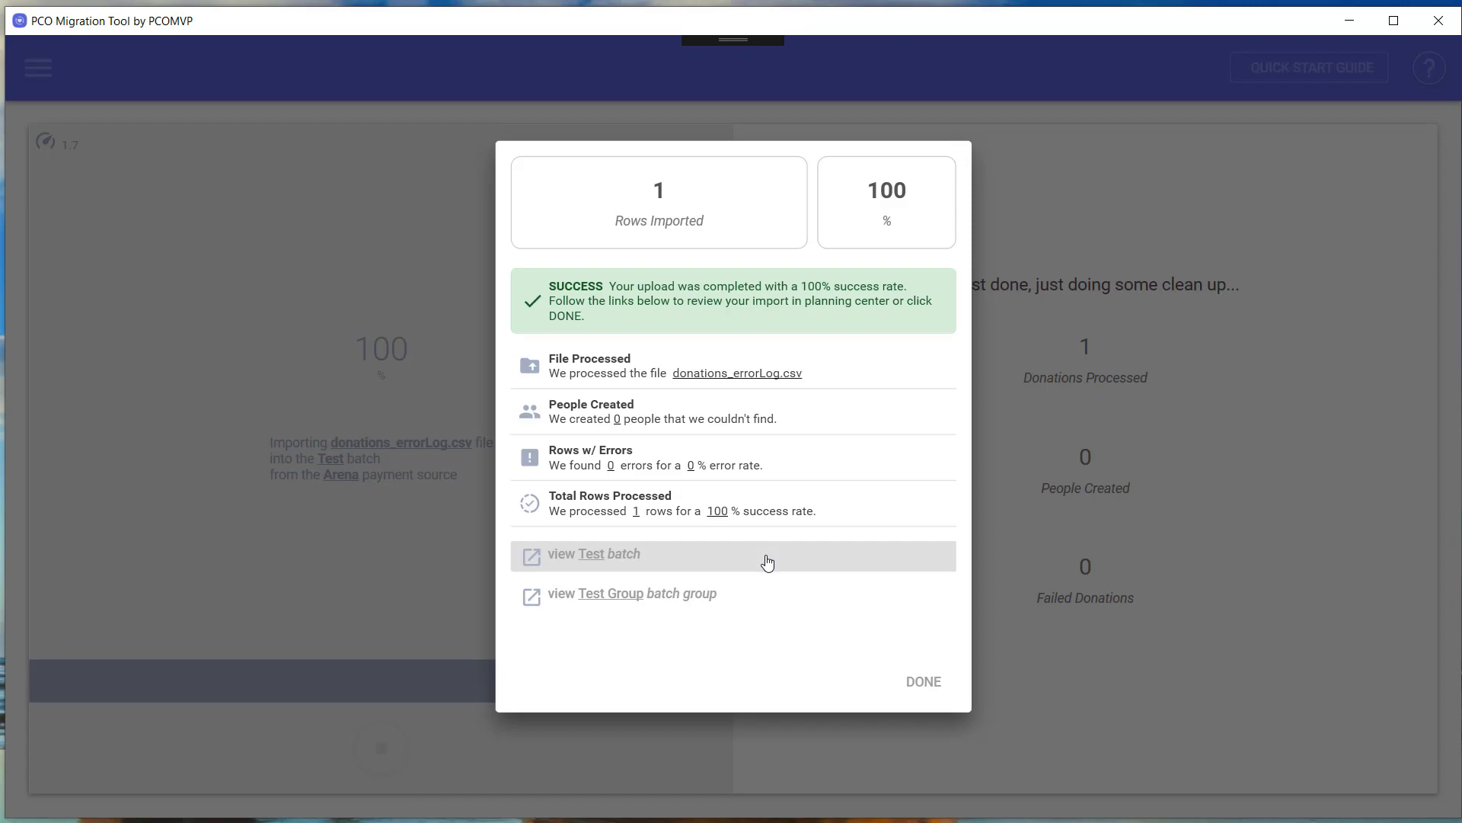
Dismiss the import results, review the last upload summary report, and go to Settings.
{"action": "left_click", "coordinate": [922, 685]}
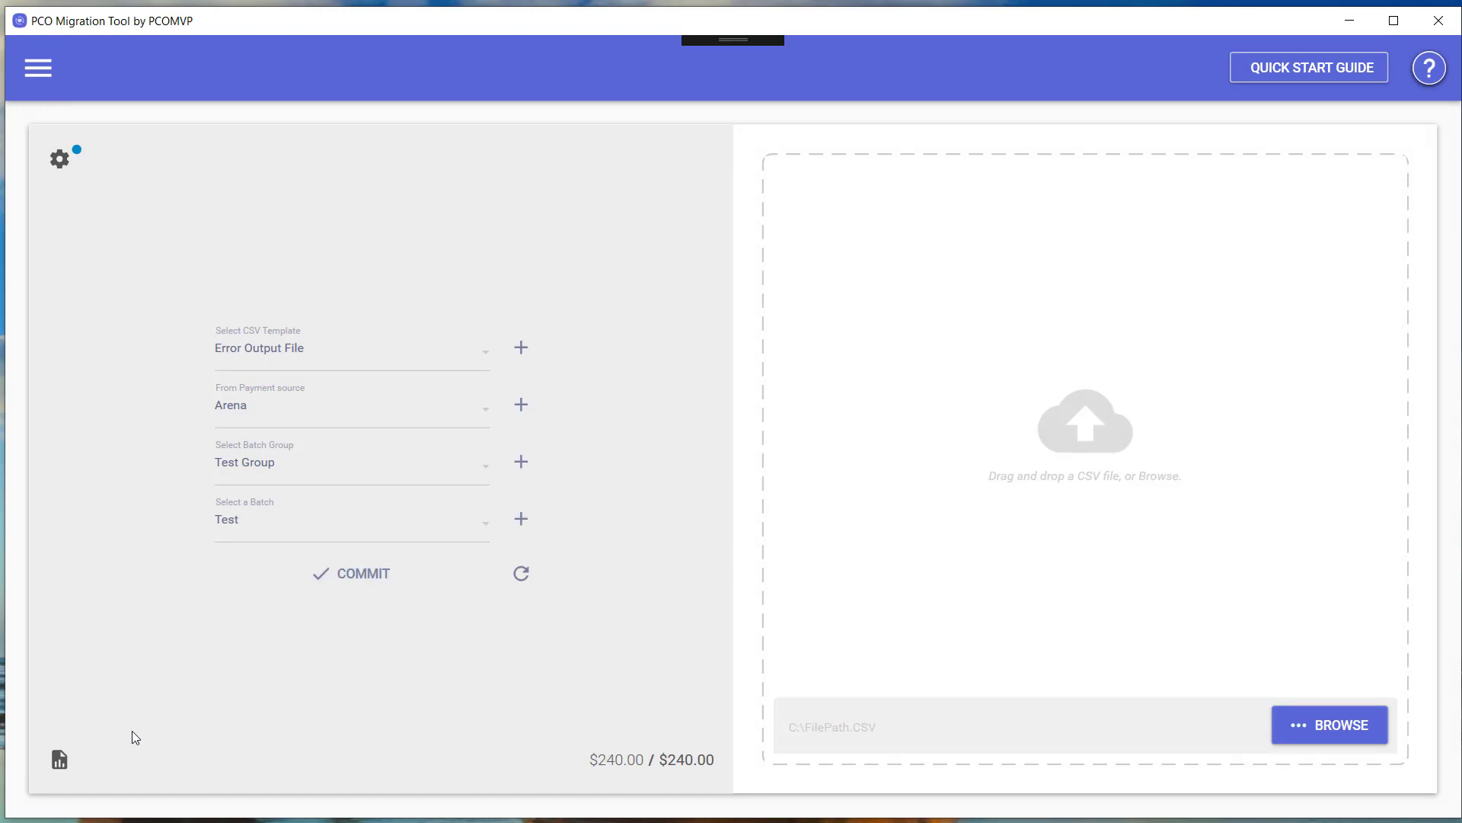
{"action": "left_click", "coordinate": [59, 759]}
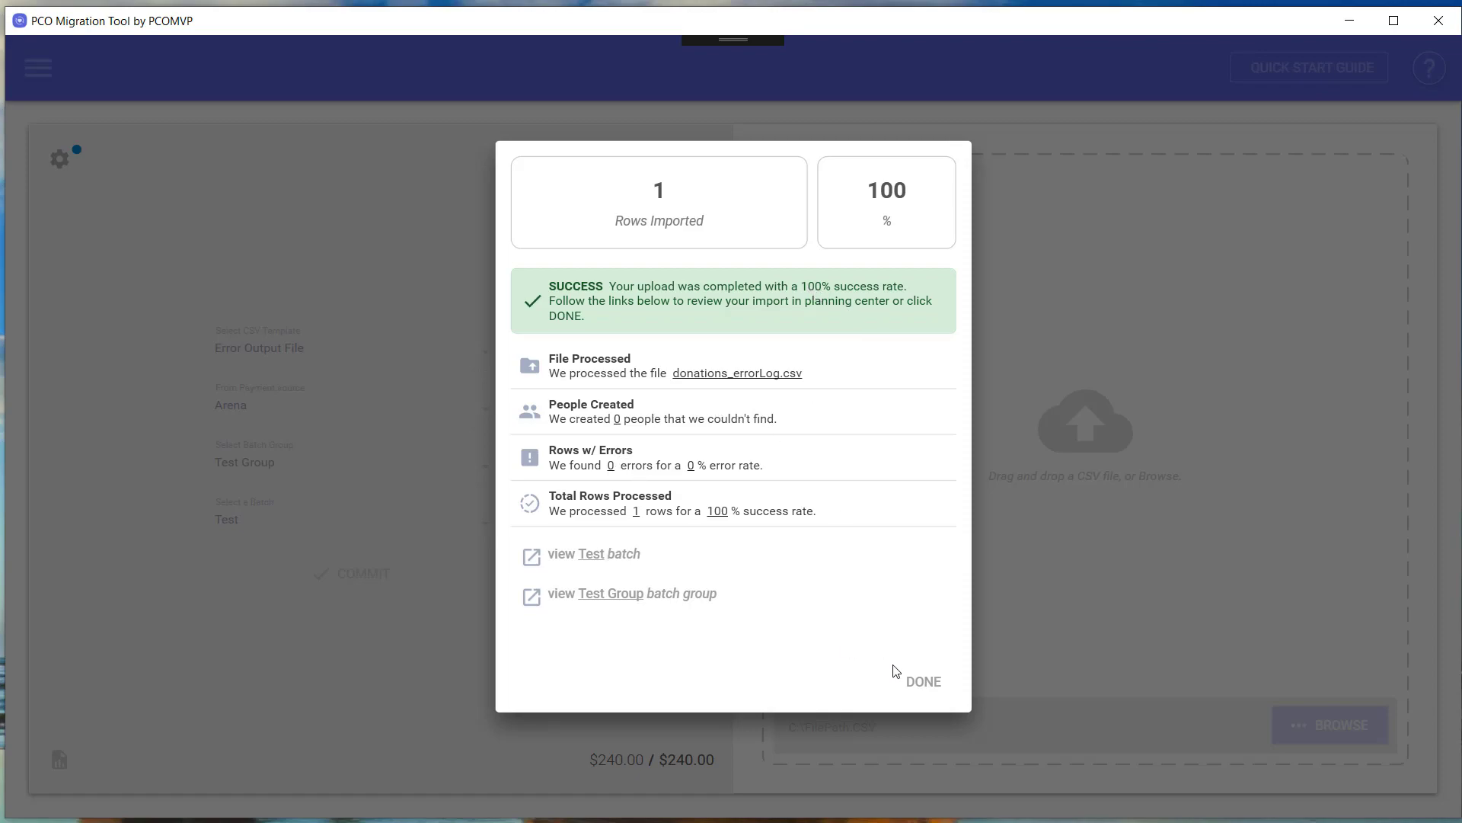
{"action": "left_click", "coordinate": [924, 686]}
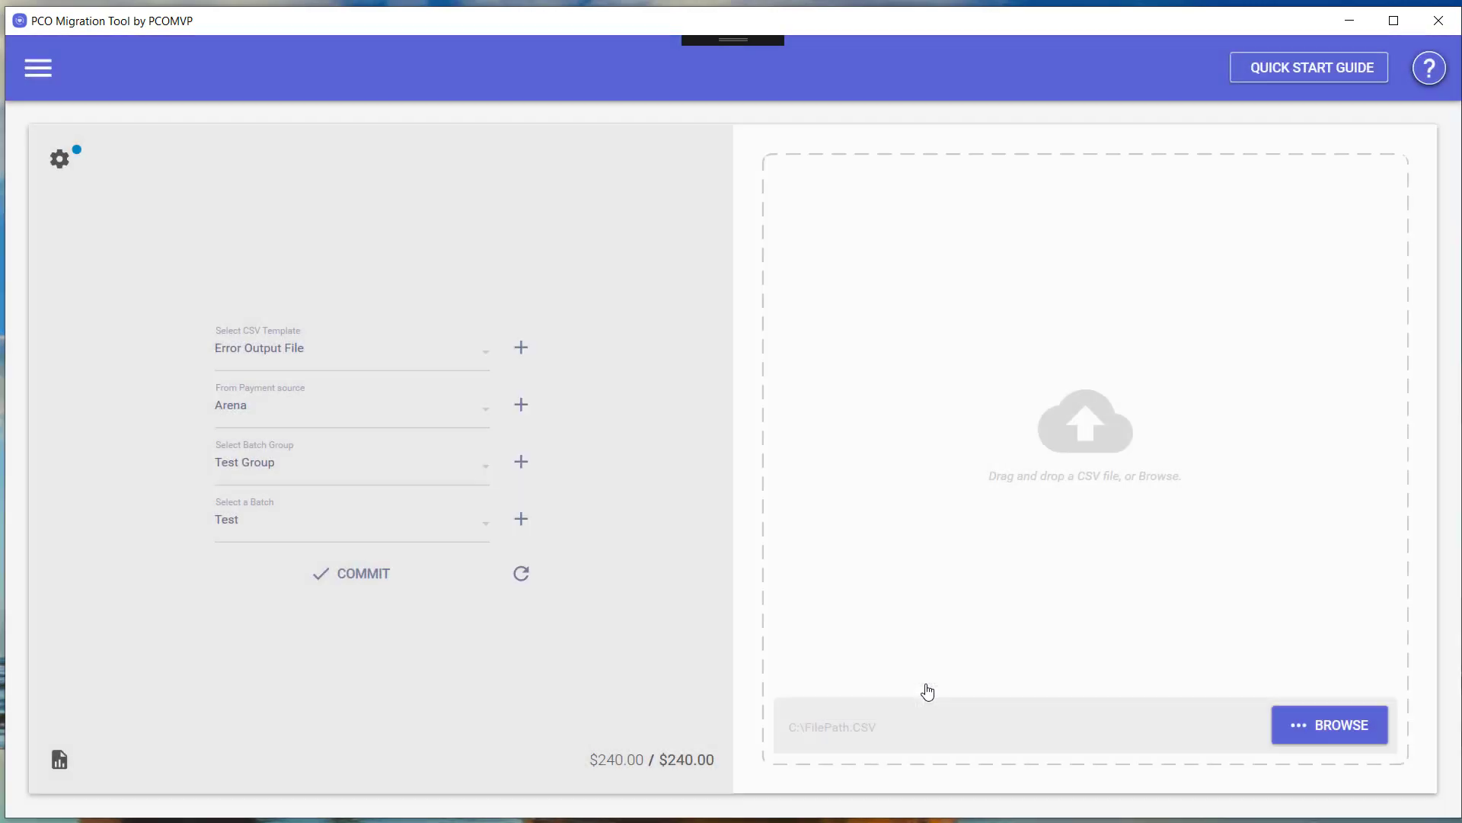
{"action": "left_click", "coordinate": [59, 160]}
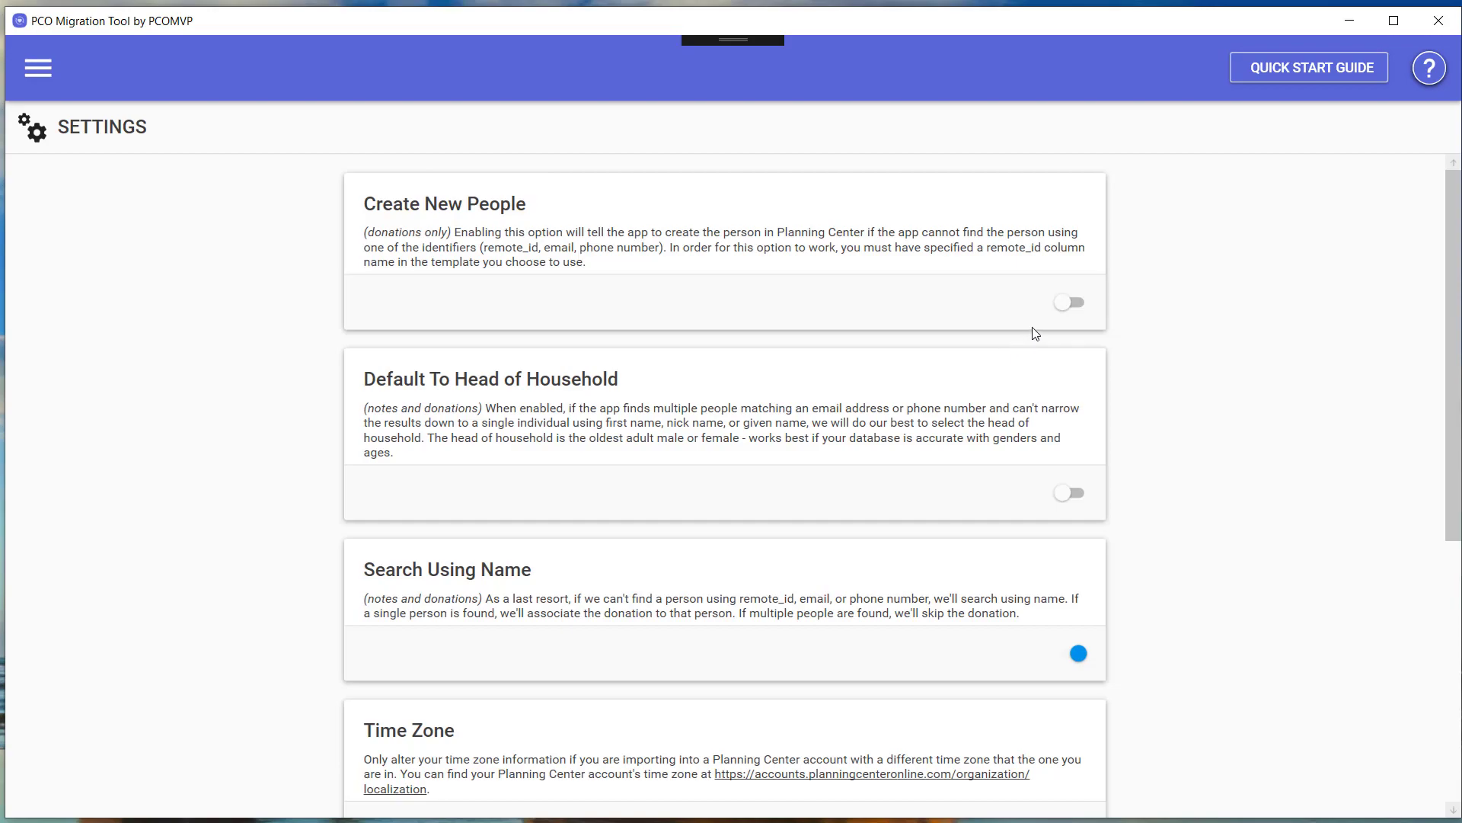
{"action": "left_click", "coordinate": [1074, 303]}
{"action": "left_click", "coordinate": [1068, 493]}
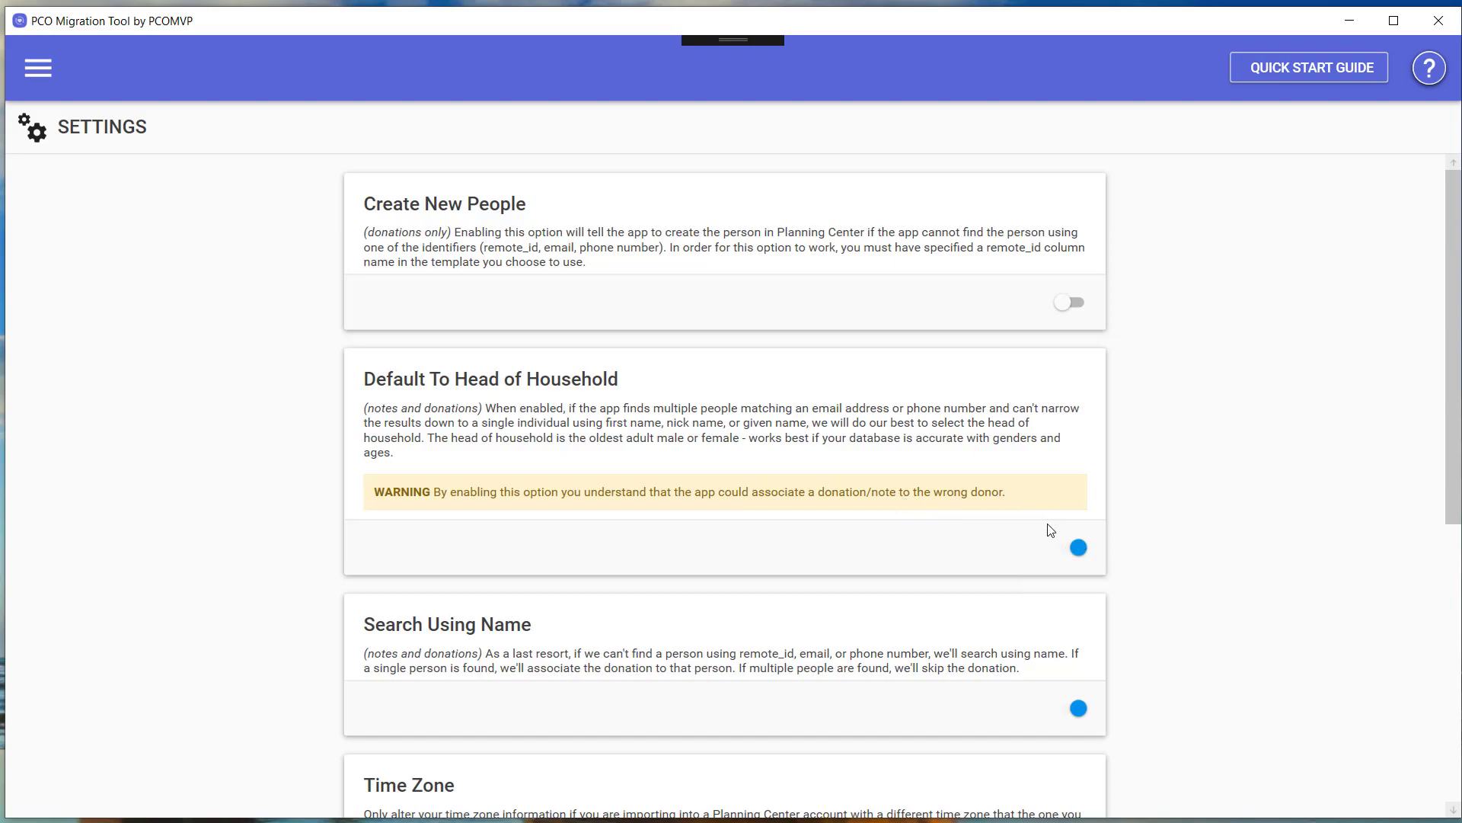
{"action": "left_click", "coordinate": [1073, 545]}
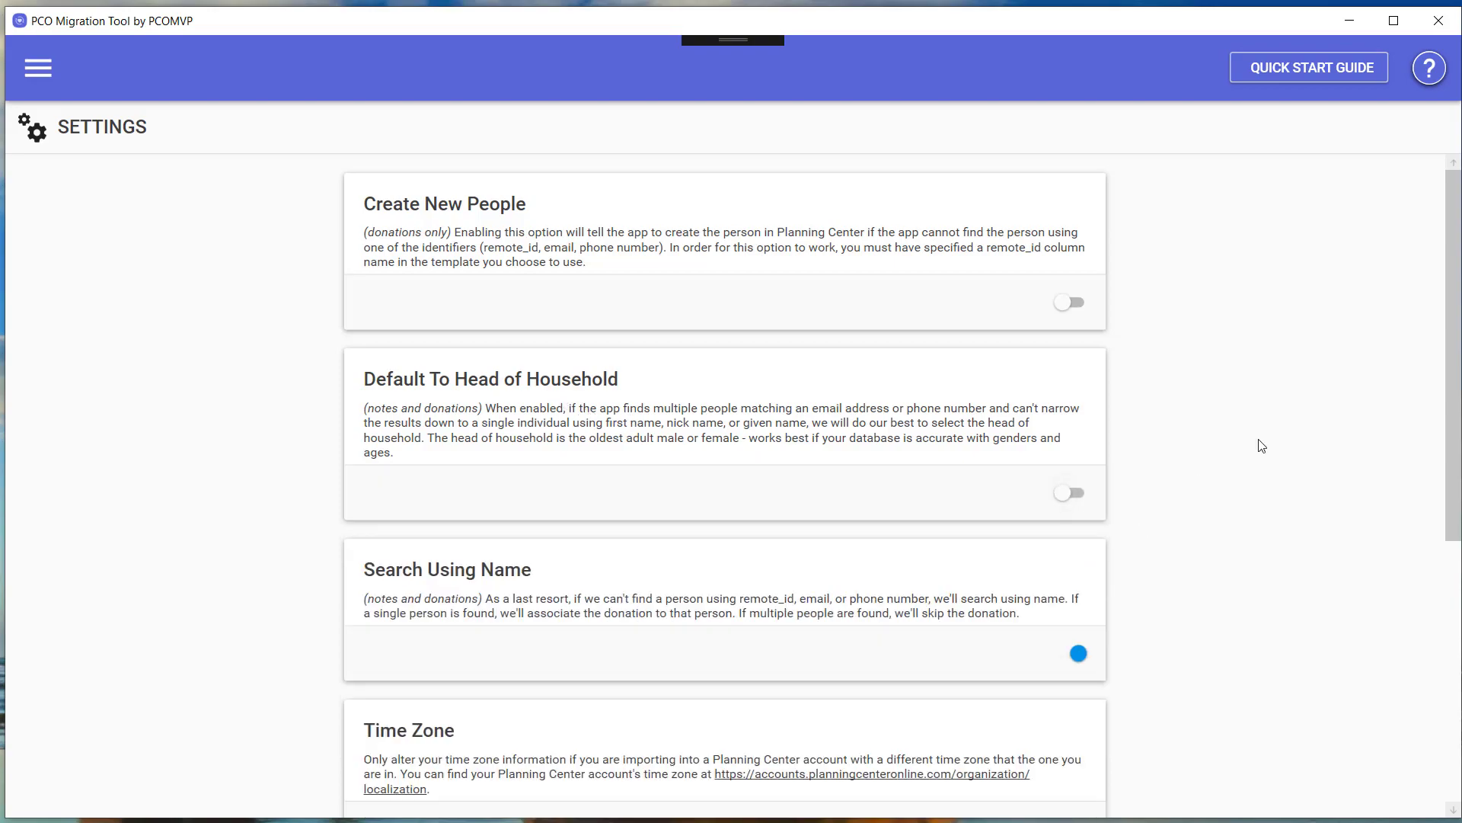
{"action": "left_click_drag", "start_coordinate": [1457, 412], "coordinate": [1457, 673]}
{"action": "left_click", "coordinate": [1000, 396]}
{"action": "left_click", "coordinate": [1009, 385]}
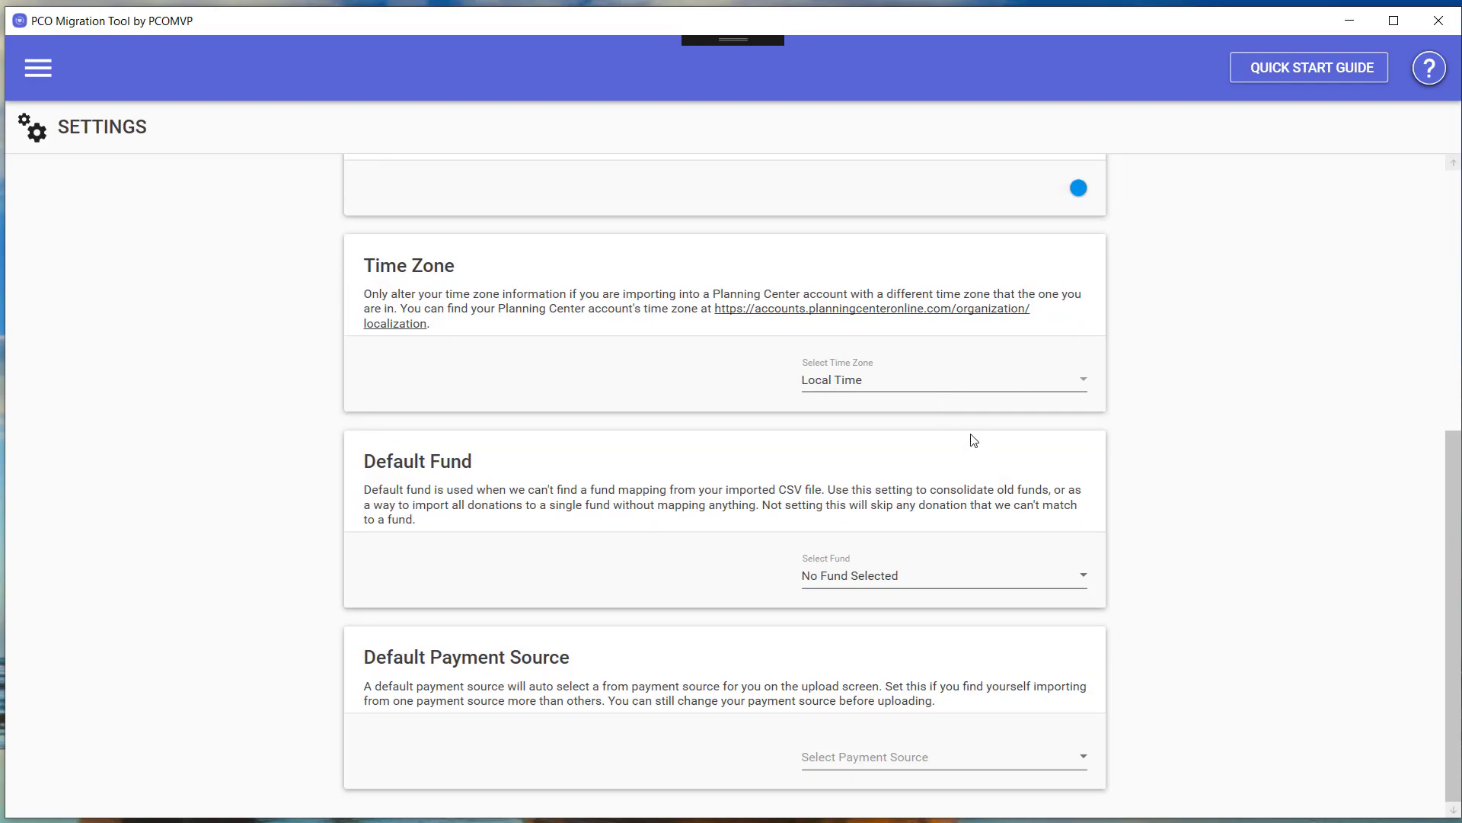
Look through the Default Fund list, leaving it at No Fund Selected.
{"action": "left_click", "coordinate": [948, 585]}
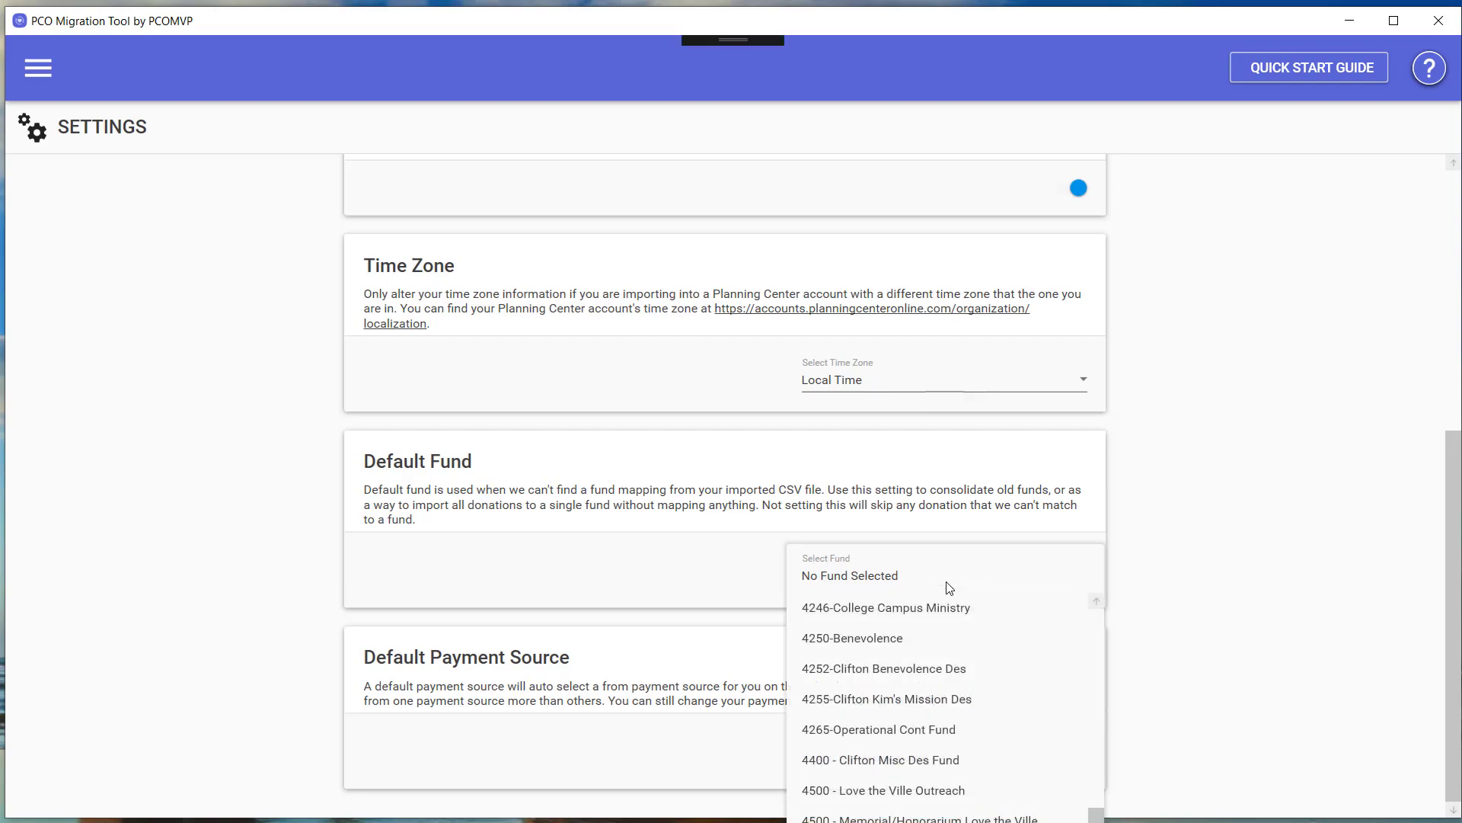
{"action": "left_click", "coordinate": [945, 587]}
{"action": "left_click", "coordinate": [947, 581]}
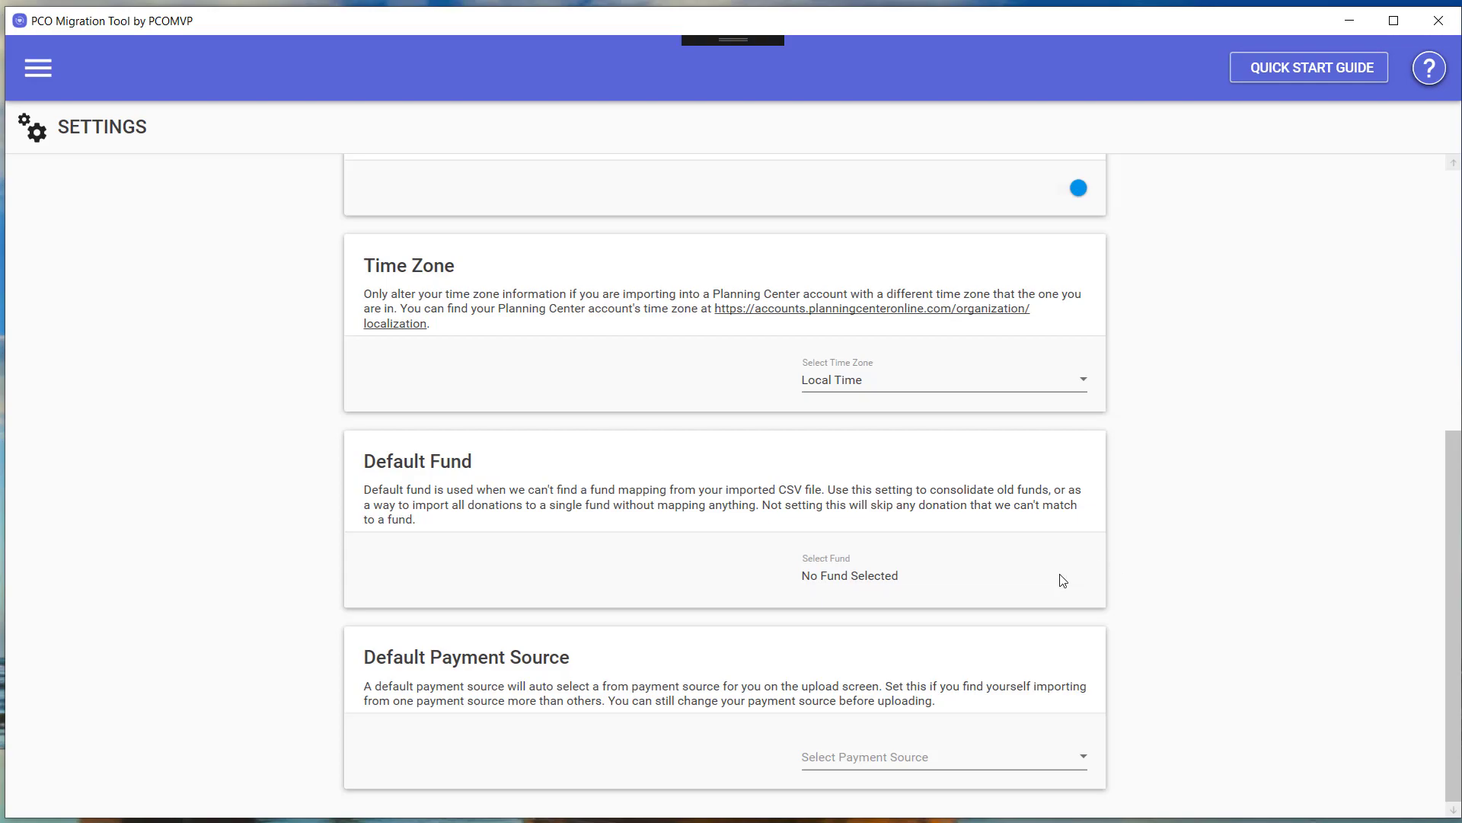
{"action": "left_click", "coordinate": [1060, 576]}
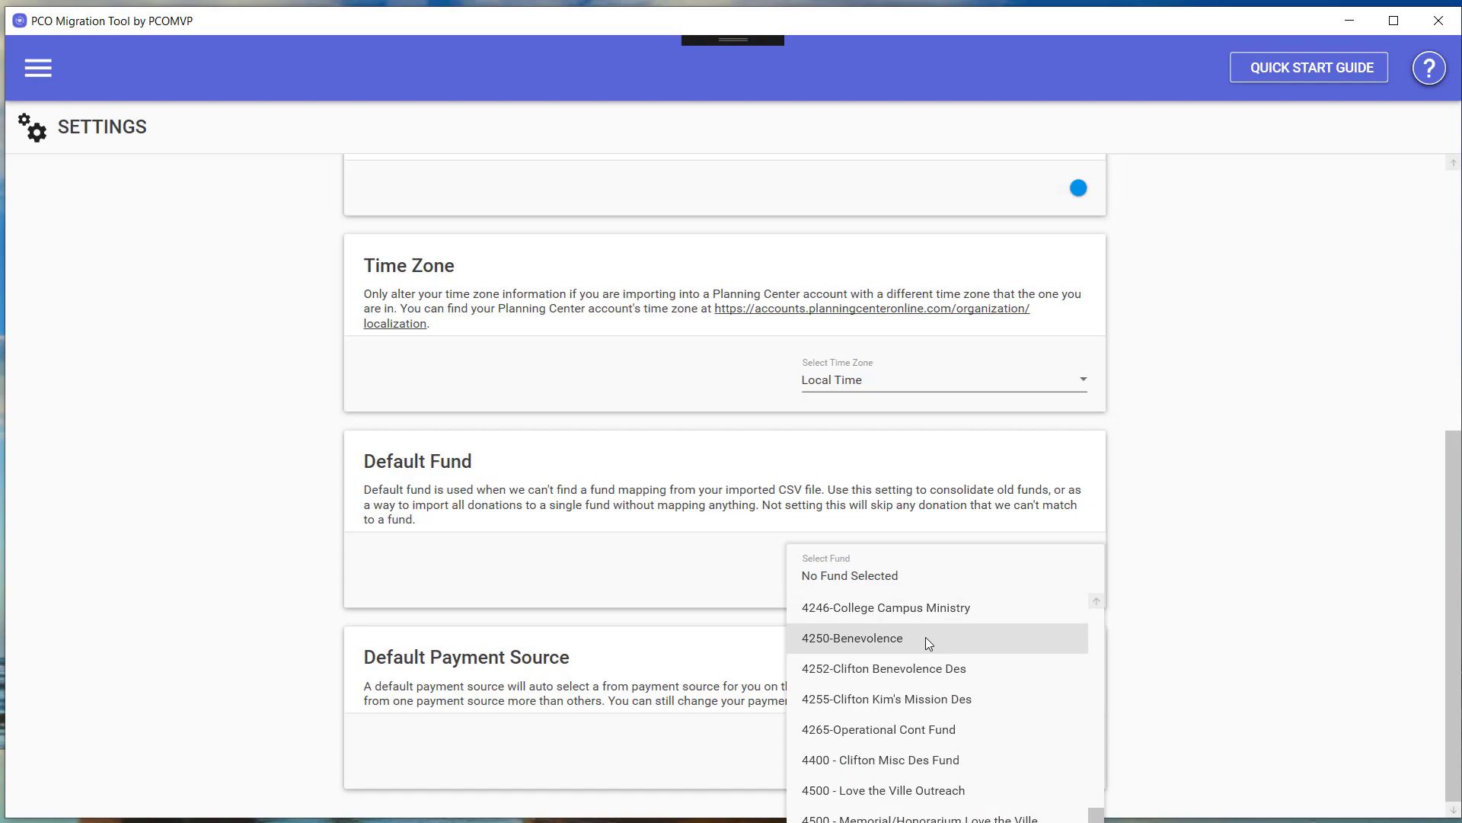
{"action": "left_click", "coordinate": [1213, 527]}
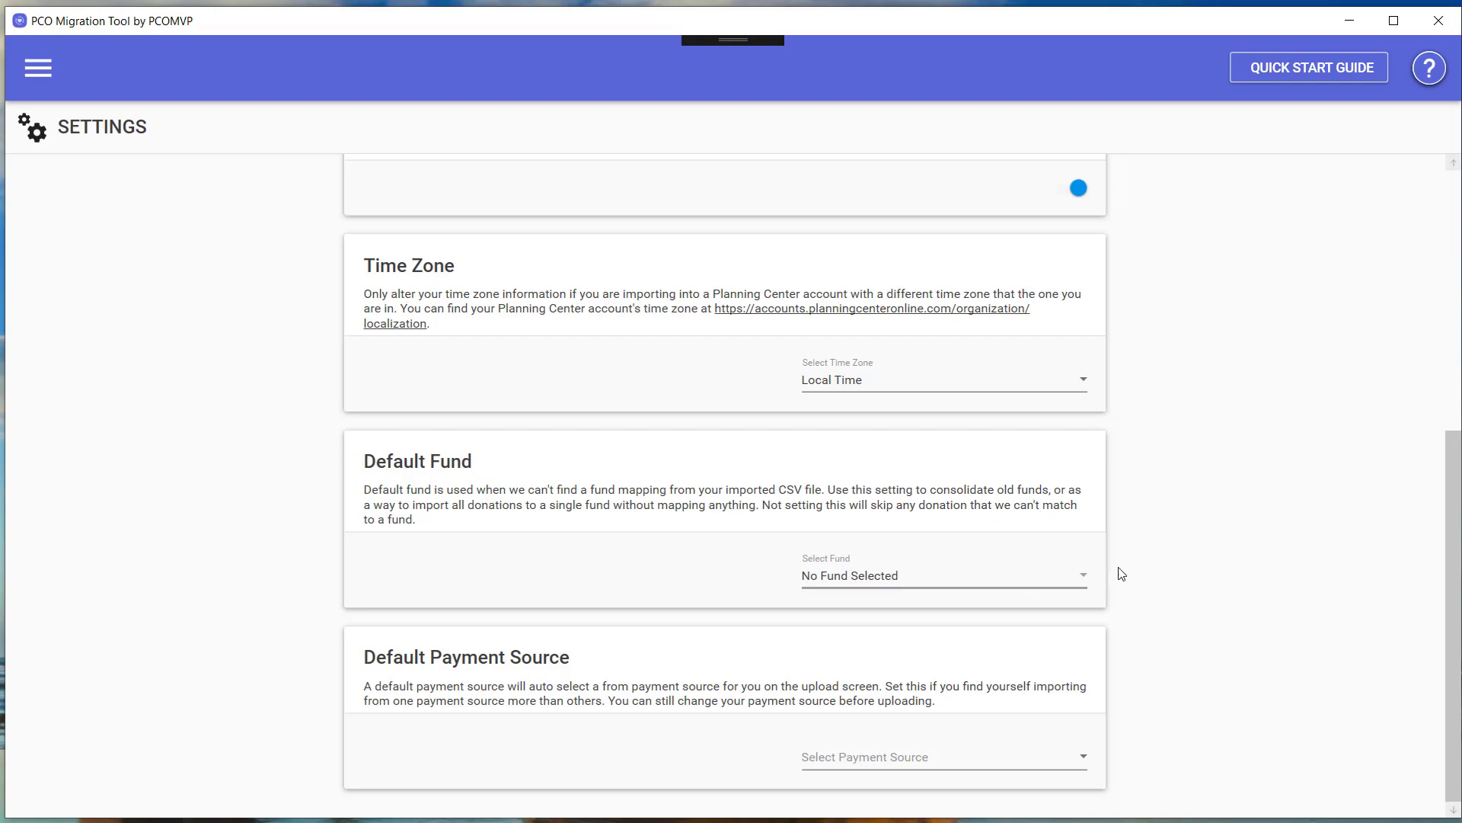
Set the Default Payment Source to Arena.
{"action": "left_click", "coordinate": [1047, 757]}
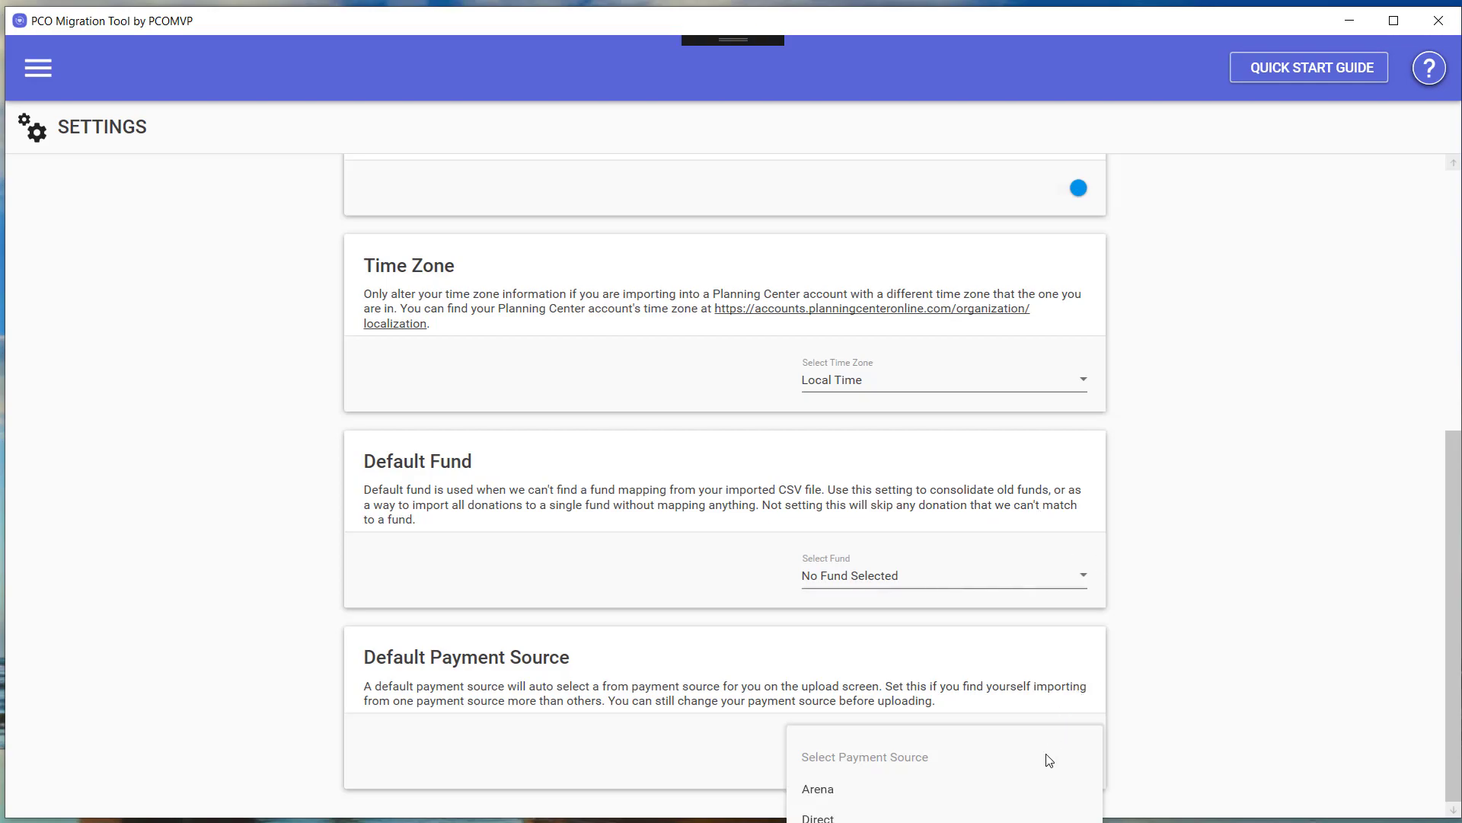
{"action": "left_click", "coordinate": [890, 785]}
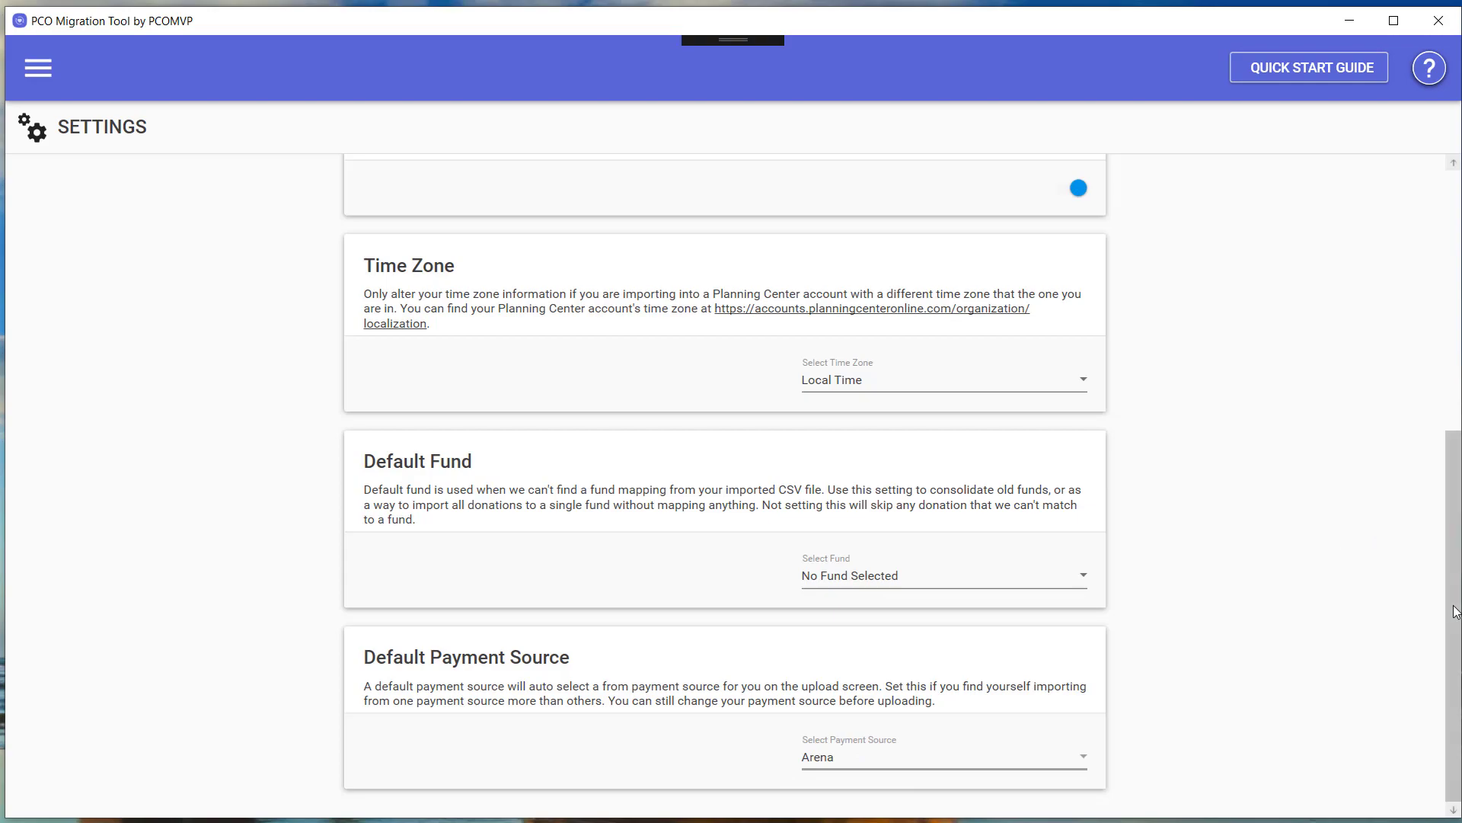
{"action": "left_click_drag", "start_coordinate": [1455, 574], "coordinate": [1456, 315]}
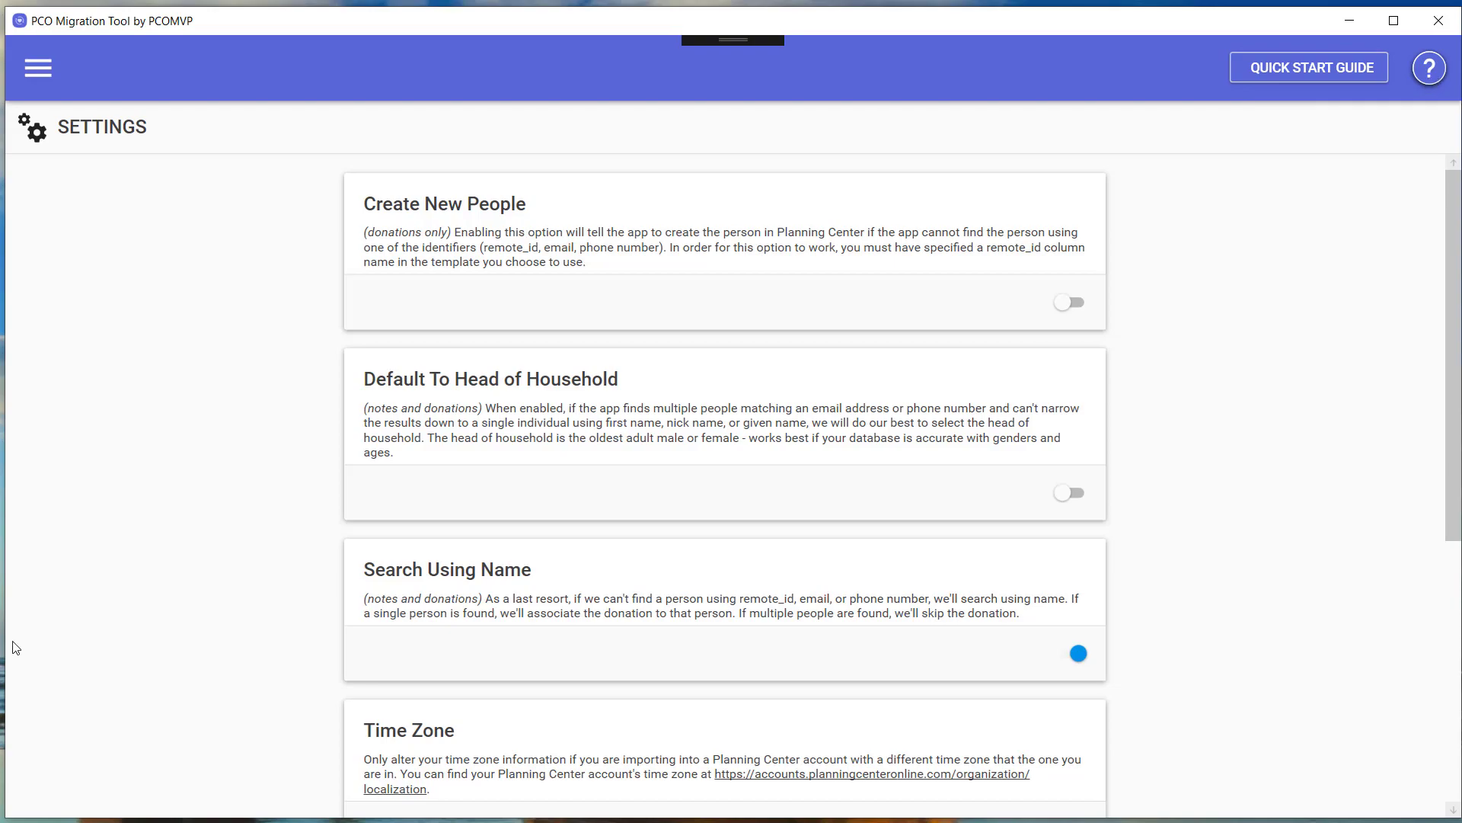
{"action": "key", "text": "alt+Tab"}
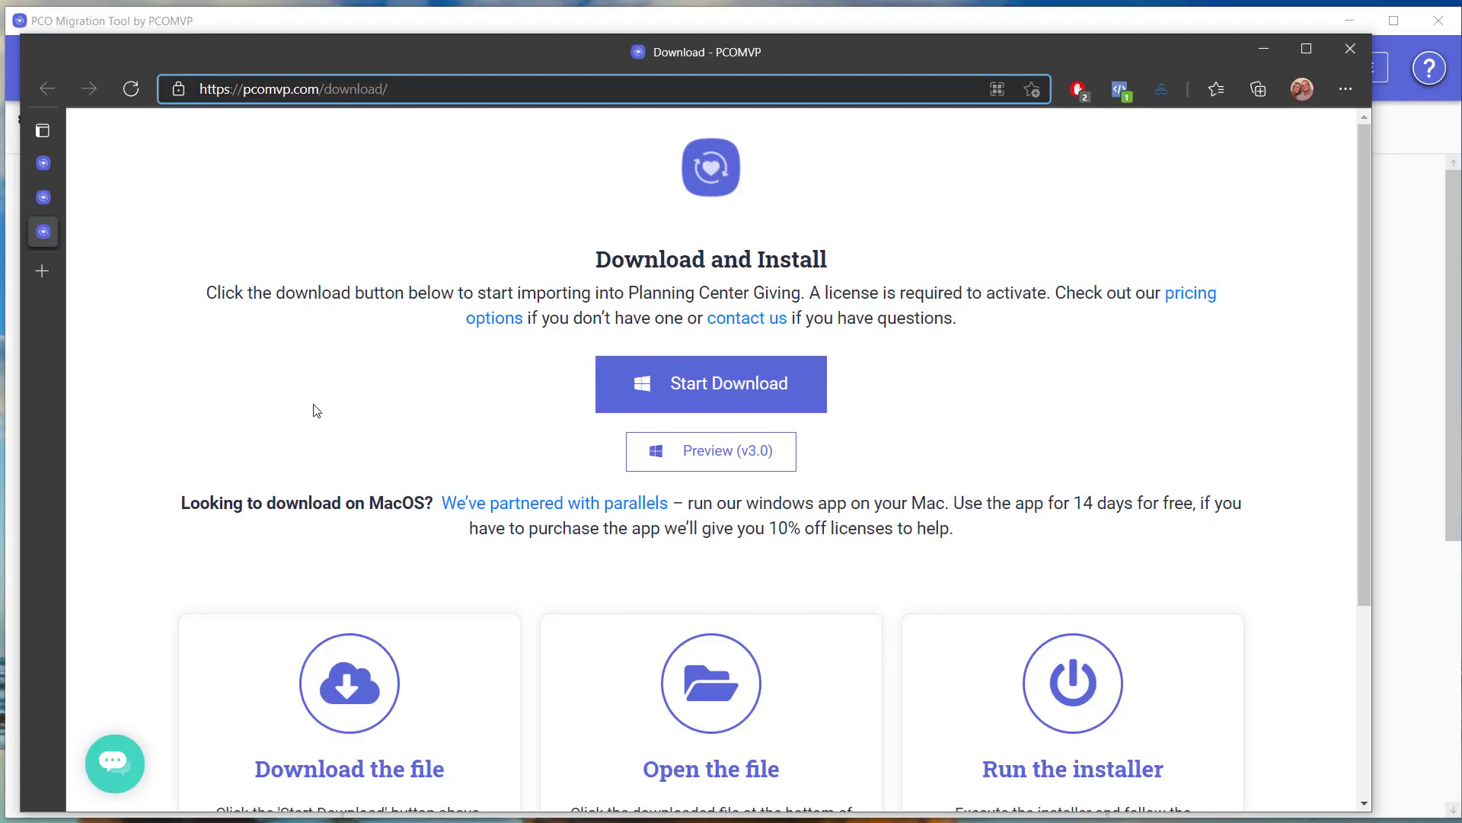
{"action": "left_click", "coordinate": [42, 198]}
{"action": "left_click", "coordinate": [44, 171]}
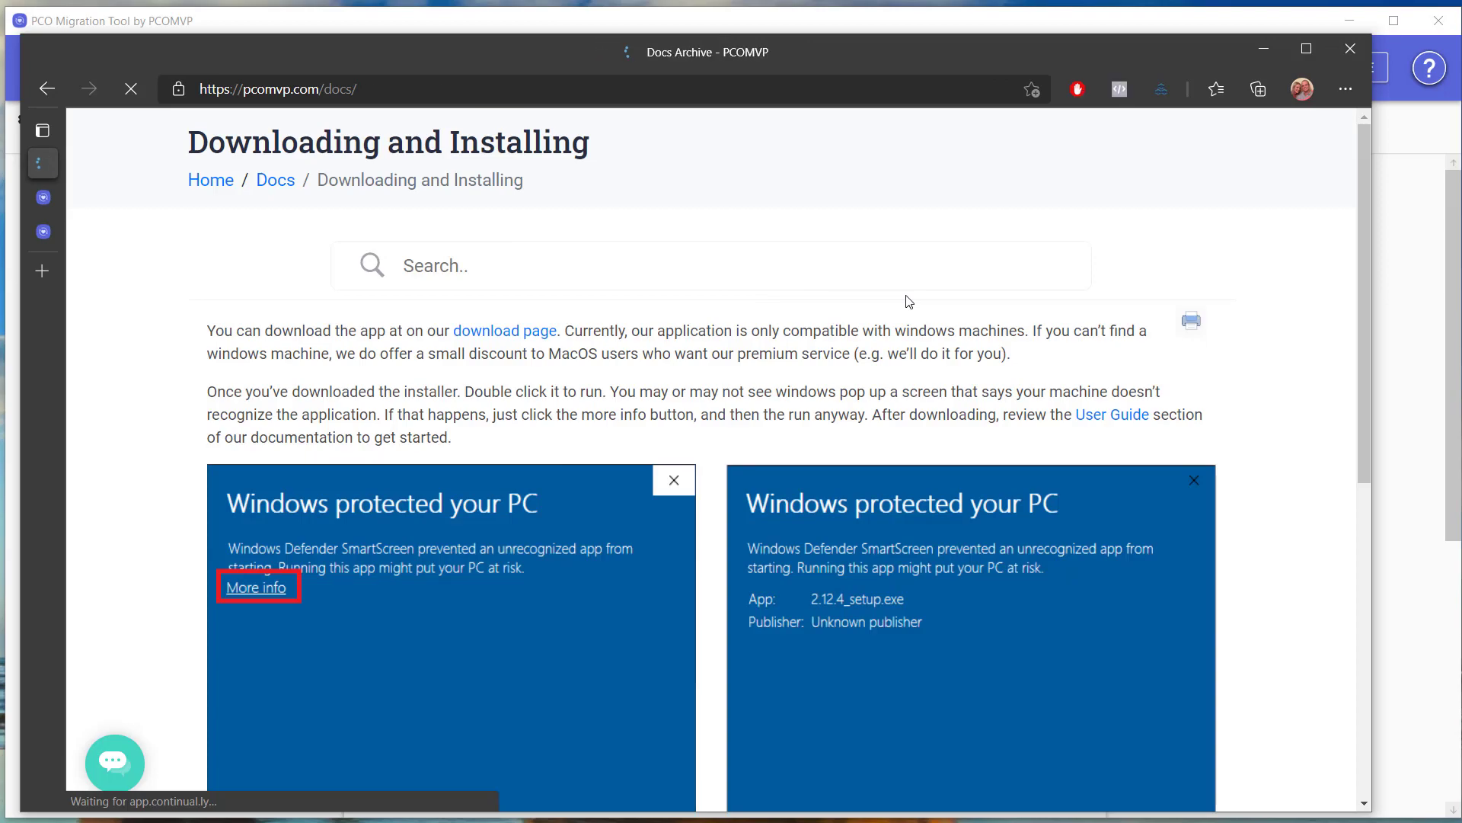
{"action": "scroll", "coordinate": [1366, 400], "scroll_direction": "down", "scroll_amount": 1}
{"action": "scroll", "coordinate": [1366, 401], "scroll_direction": "down", "scroll_amount": 4}
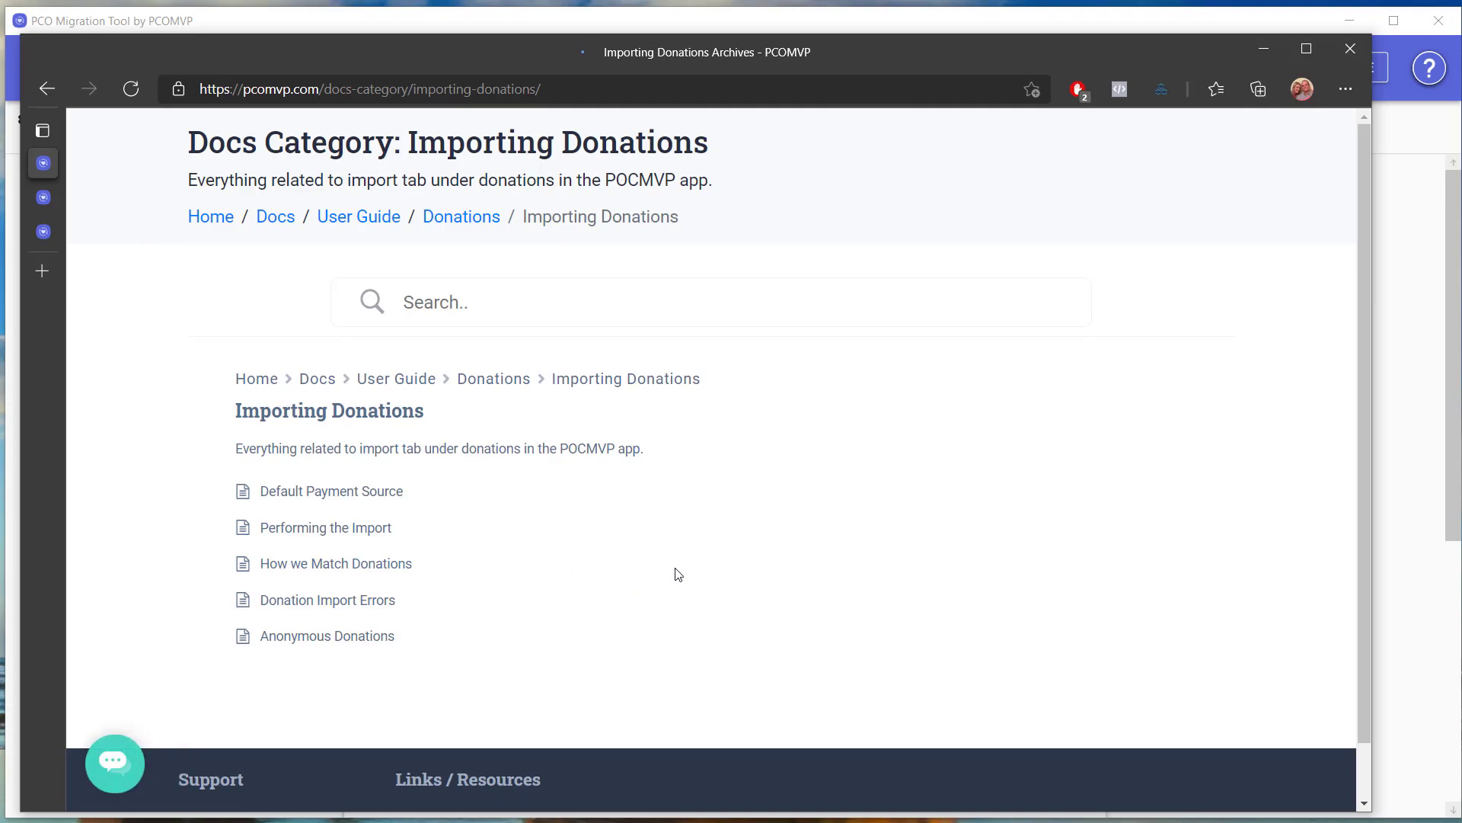
{"action": "left_click", "coordinate": [324, 638]}
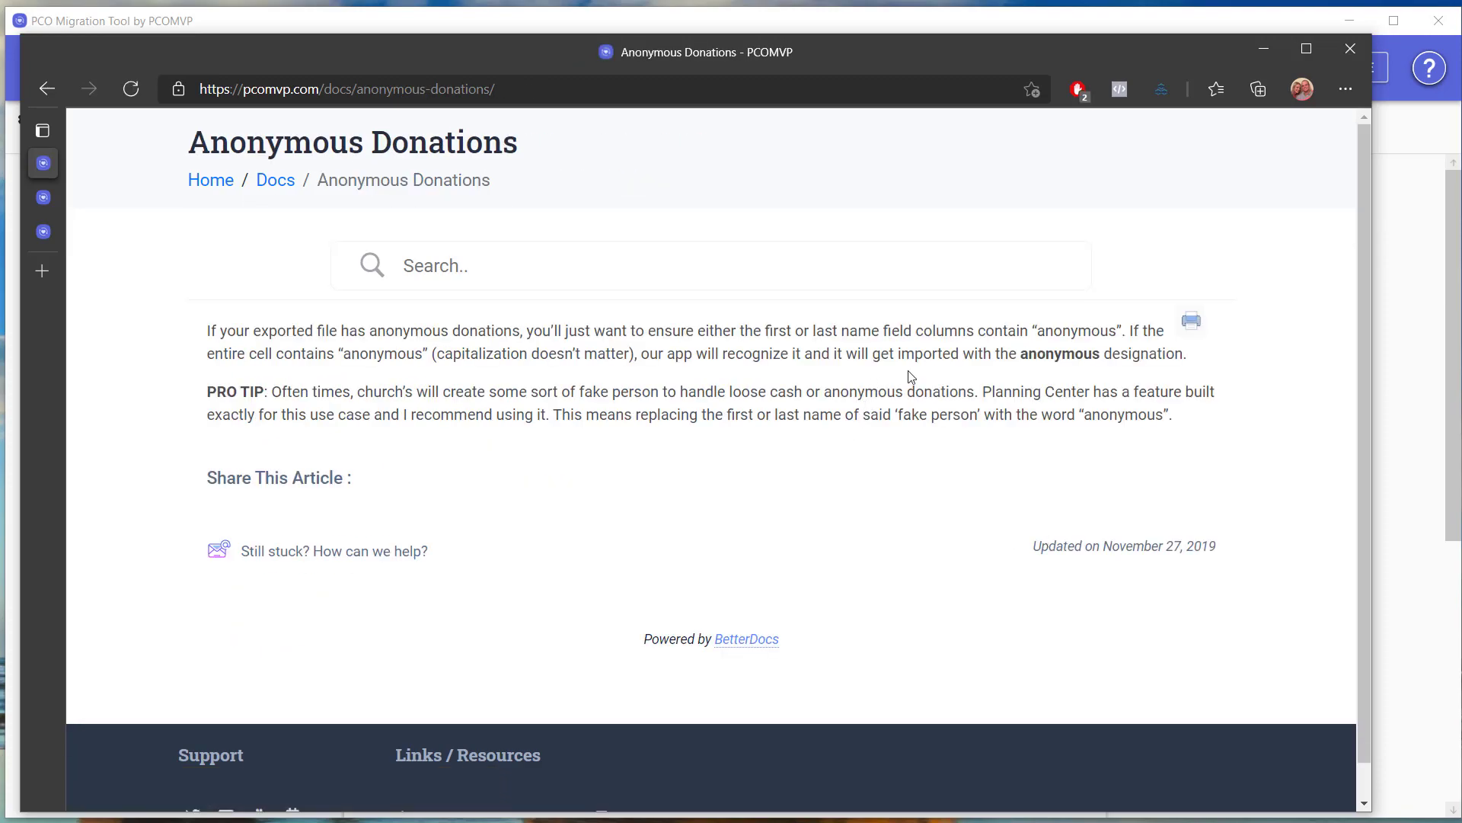
{"action": "triple_click", "coordinate": [1074, 332]}
{"action": "left_click", "coordinate": [1078, 373]}
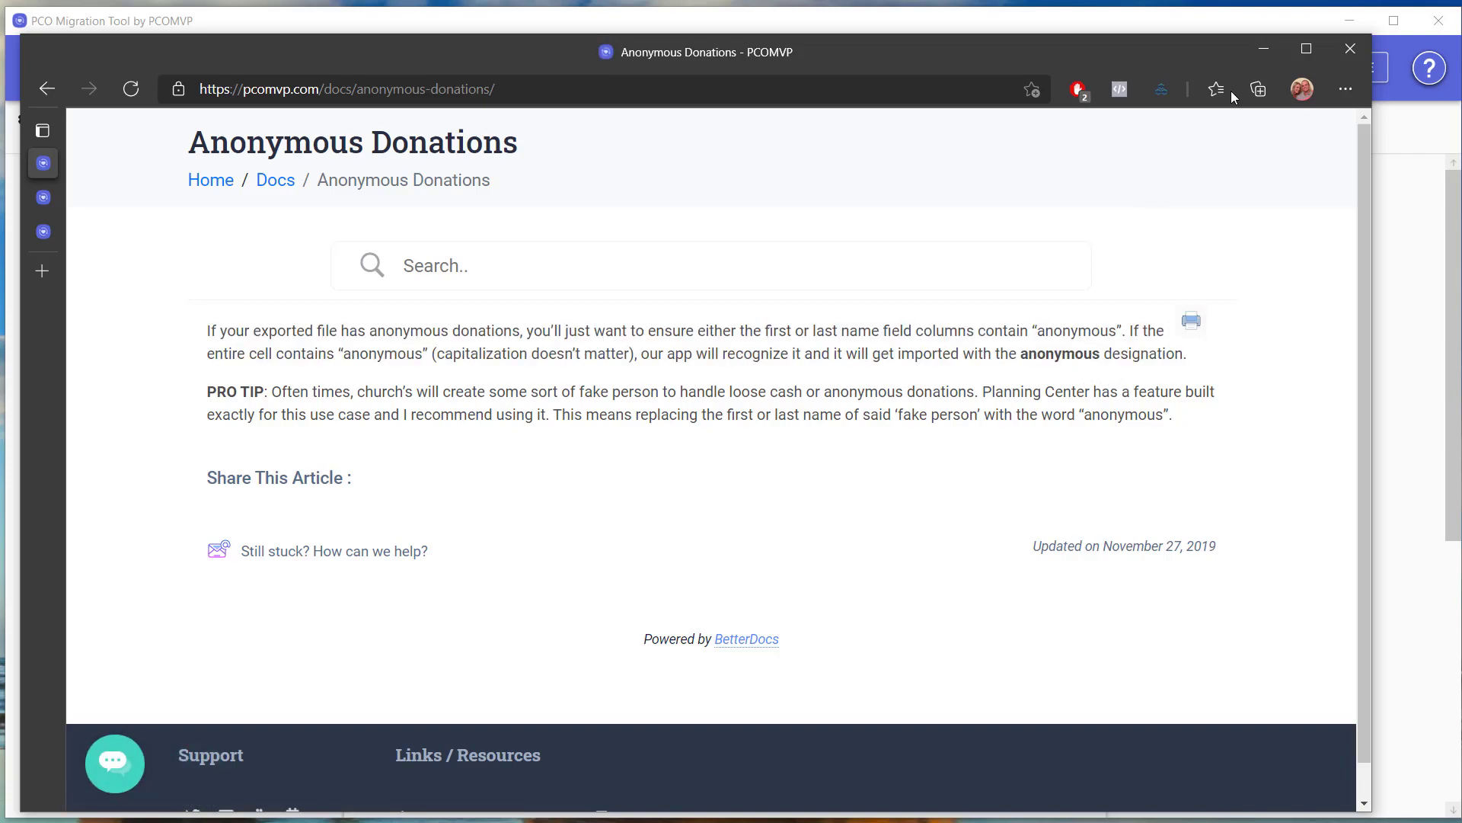
{"action": "left_click", "coordinate": [1261, 50]}
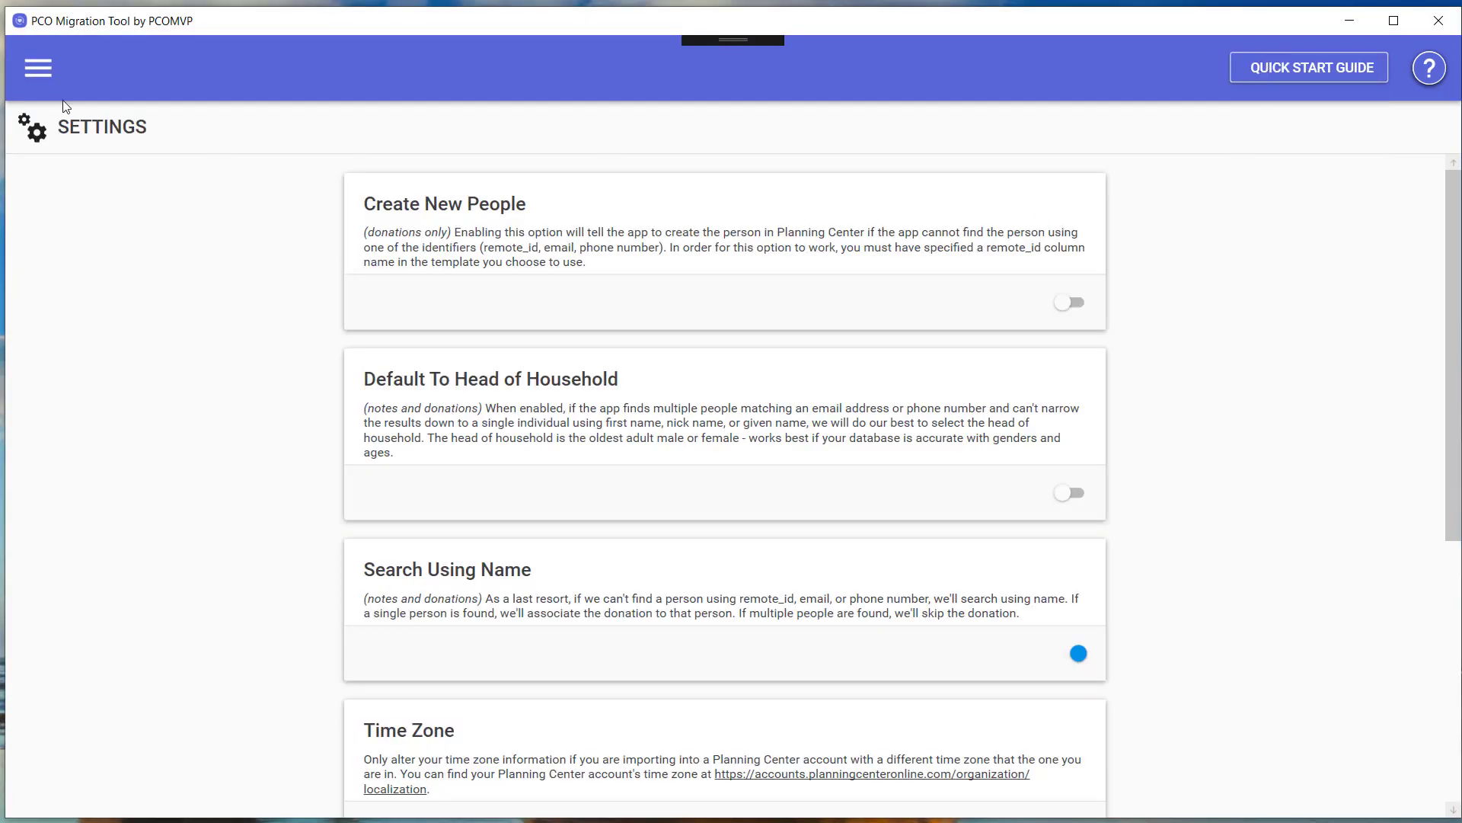
Go to Notes > Import in the tool, then bring the Edge docs back.
{"action": "left_click", "coordinate": [44, 71]}
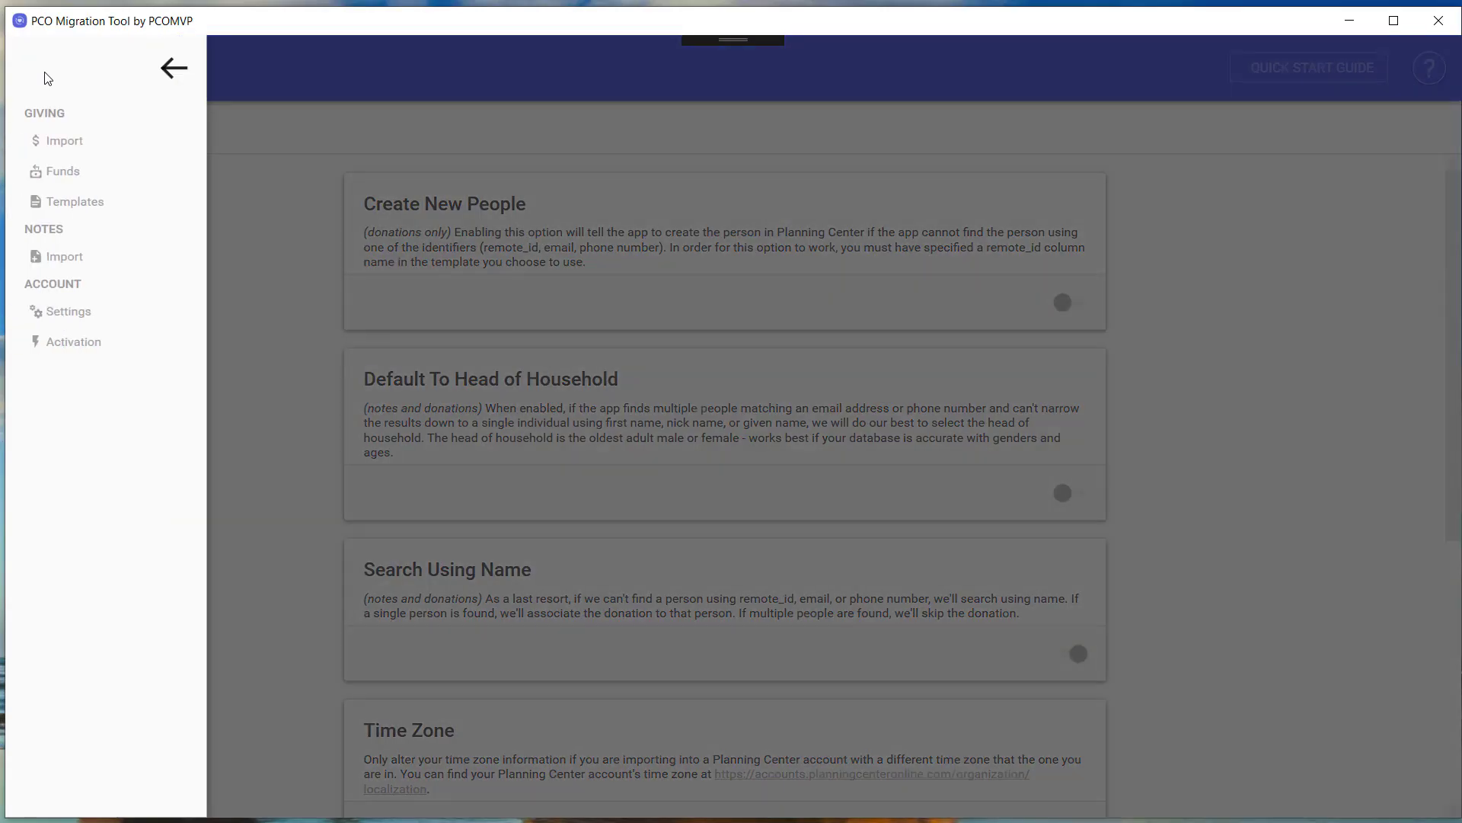
{"action": "left_click", "coordinate": [83, 267]}
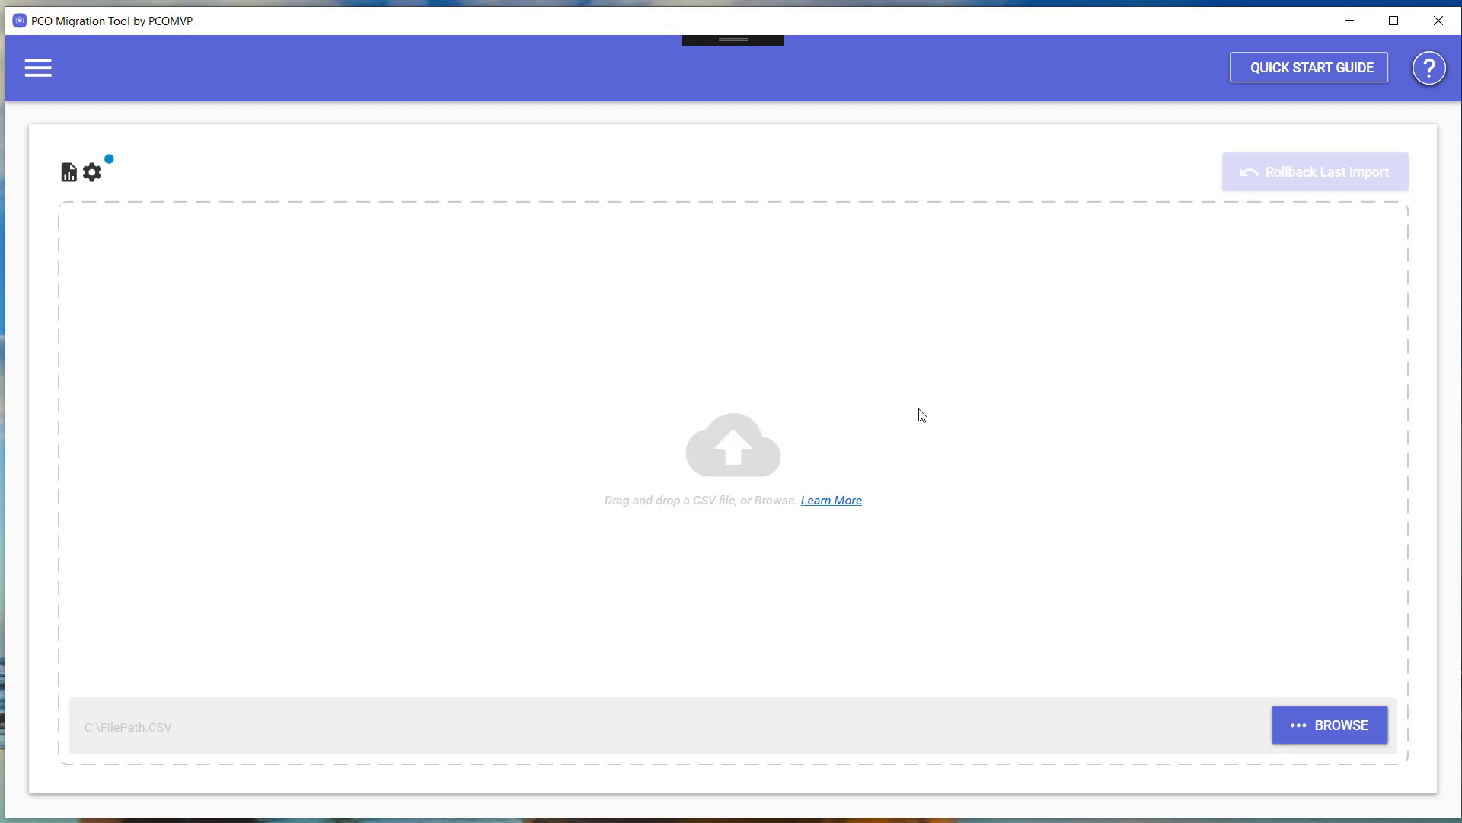
{"action": "key", "text": "alt+Tab"}
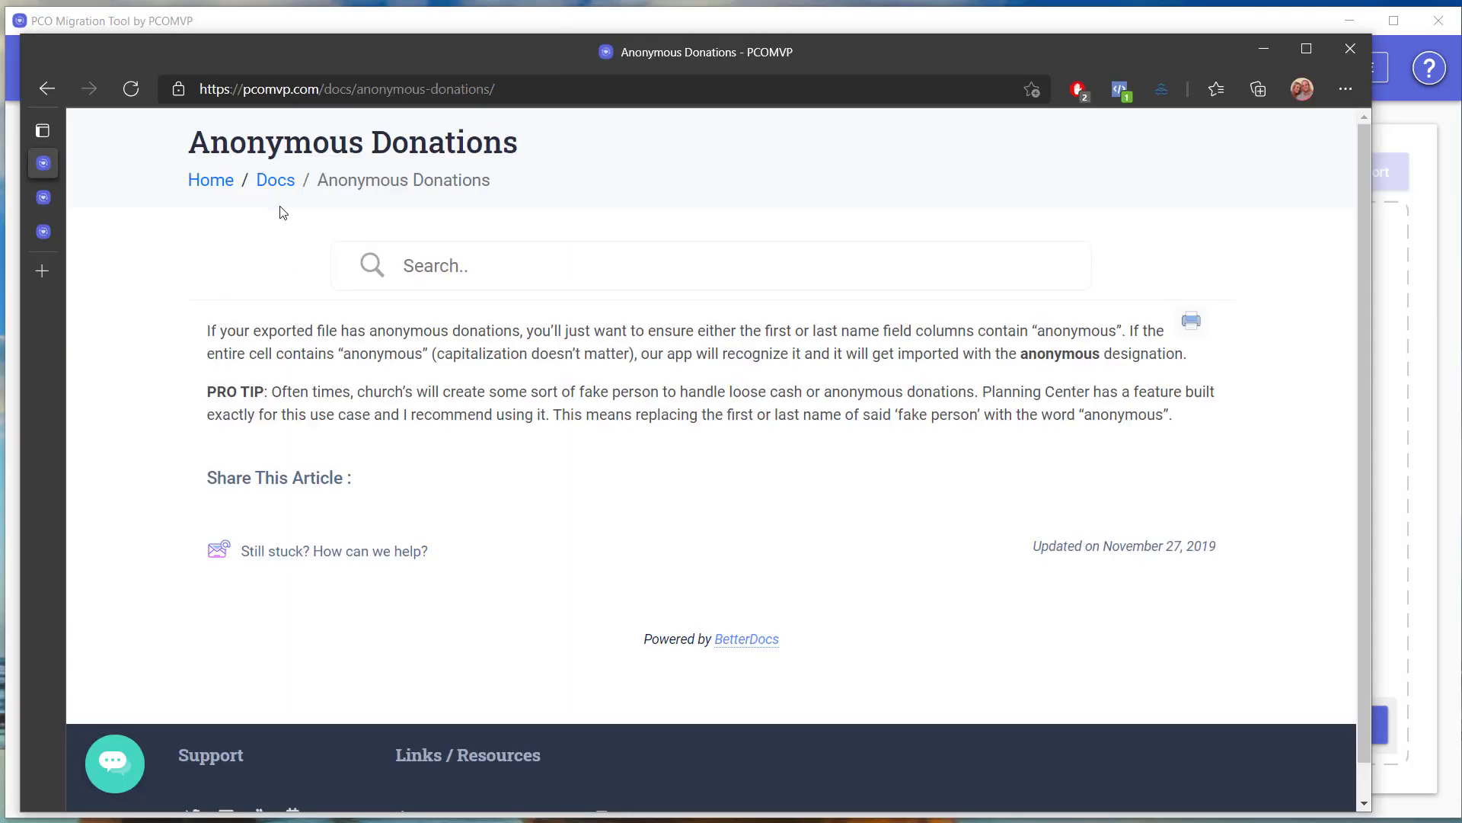
Open the Notes category from the Docs overview.
{"action": "left_click", "coordinate": [275, 181]}
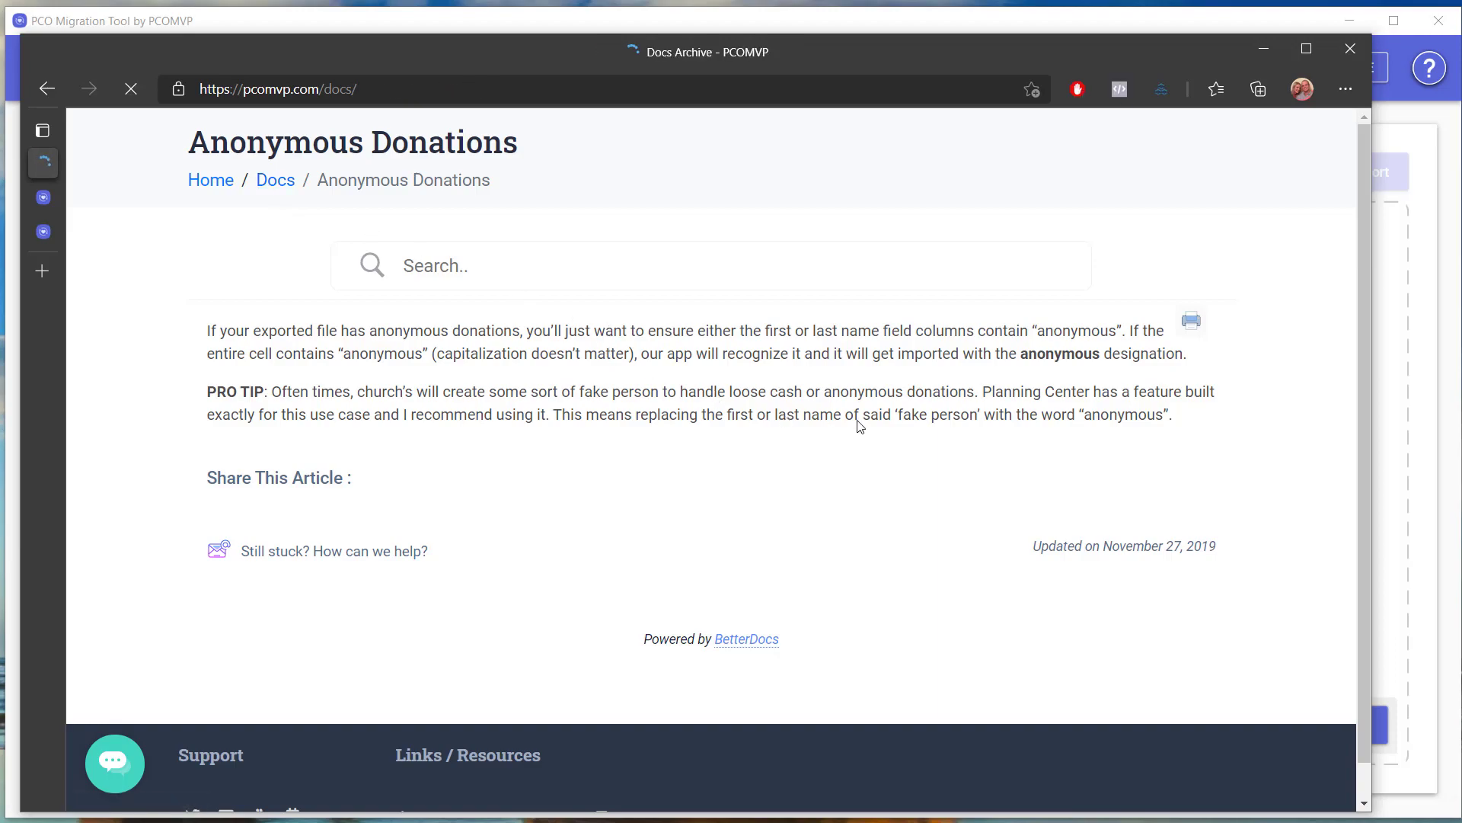
{"action": "left_click_drag", "start_coordinate": [1368, 354], "coordinate": [1356, 585]}
{"action": "left_click", "coordinate": [517, 597]}
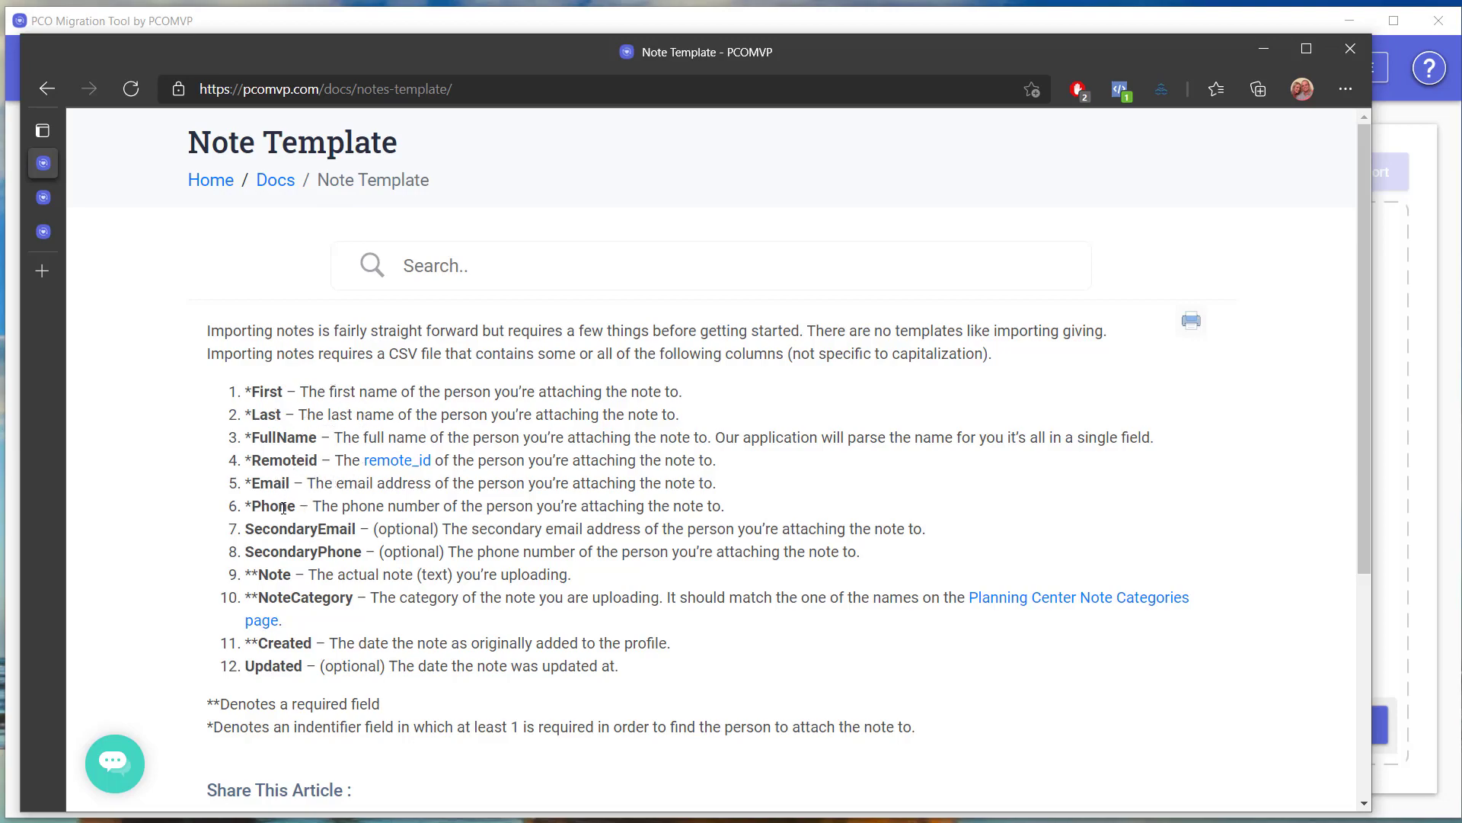
Review the Note Template's Note, NoteCategory and Created columns, then minimize Edge.
{"action": "left_click_drag", "start_coordinate": [252, 575], "coordinate": [294, 574]}
{"action": "left_click", "coordinate": [303, 575]}
{"action": "left_click_drag", "start_coordinate": [259, 597], "coordinate": [355, 598]}
{"action": "left_click", "coordinate": [318, 644]}
{"action": "triple_click", "coordinate": [318, 643]}
{"action": "left_click", "coordinate": [343, 616]}
{"action": "left_click", "coordinate": [1265, 50]}
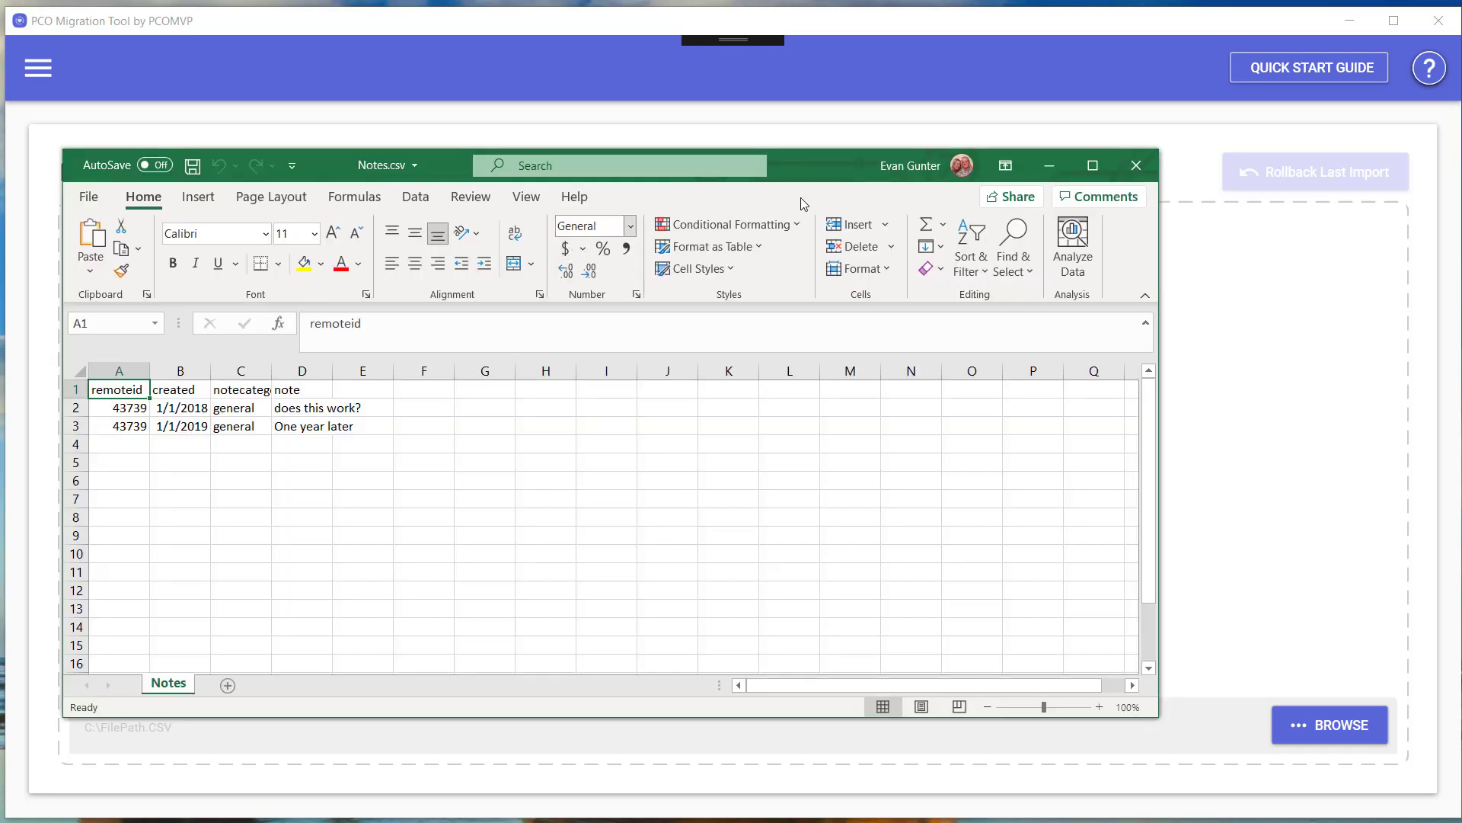
Check the created, notecategory and note headers in B1–D1, then close Notes.csv.
{"action": "left_click_drag", "start_coordinate": [820, 178], "coordinate": [986, 164]}
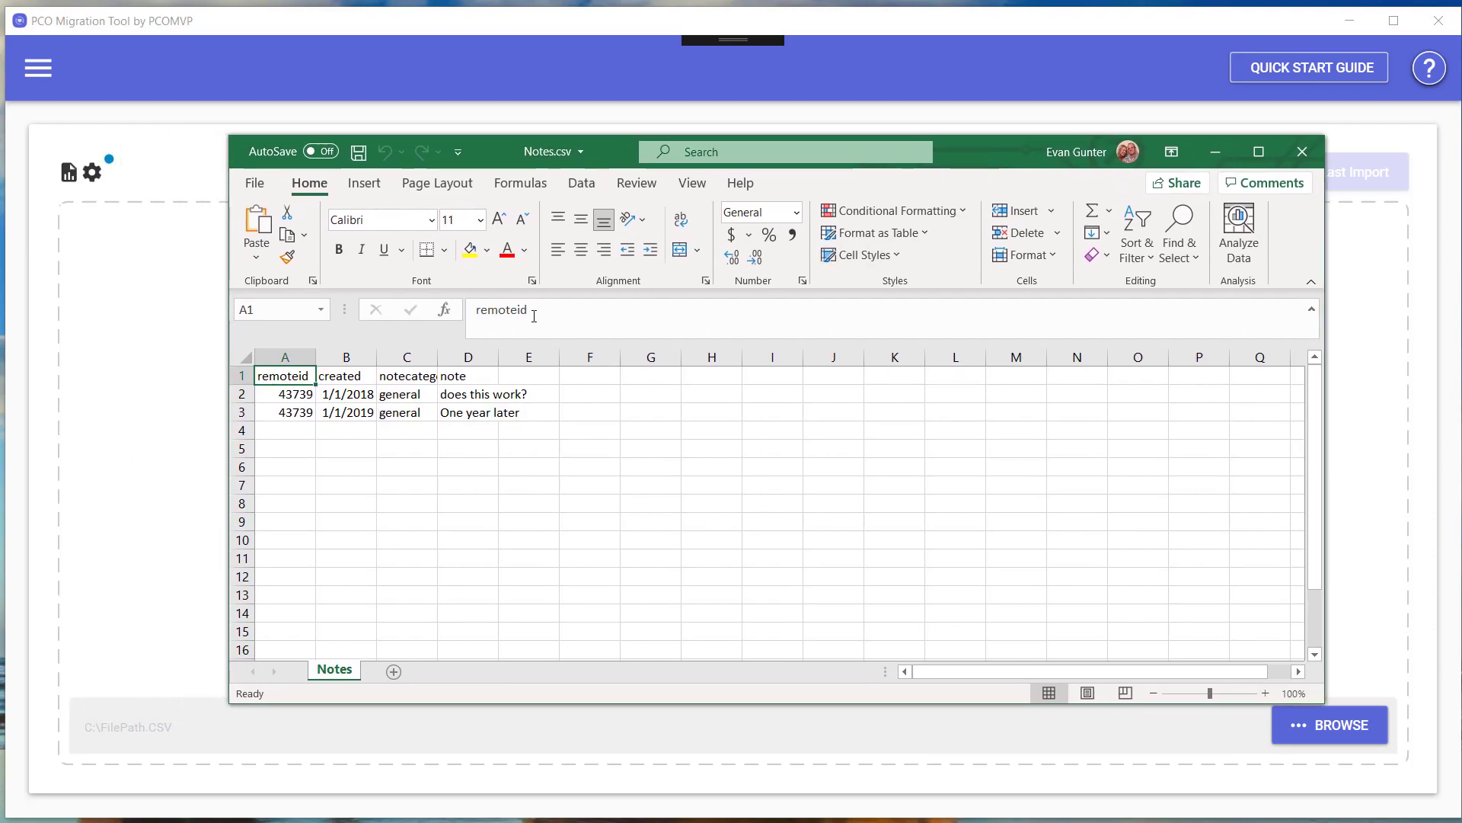
{"action": "left_click", "coordinate": [363, 376]}
{"action": "left_click", "coordinate": [423, 378]}
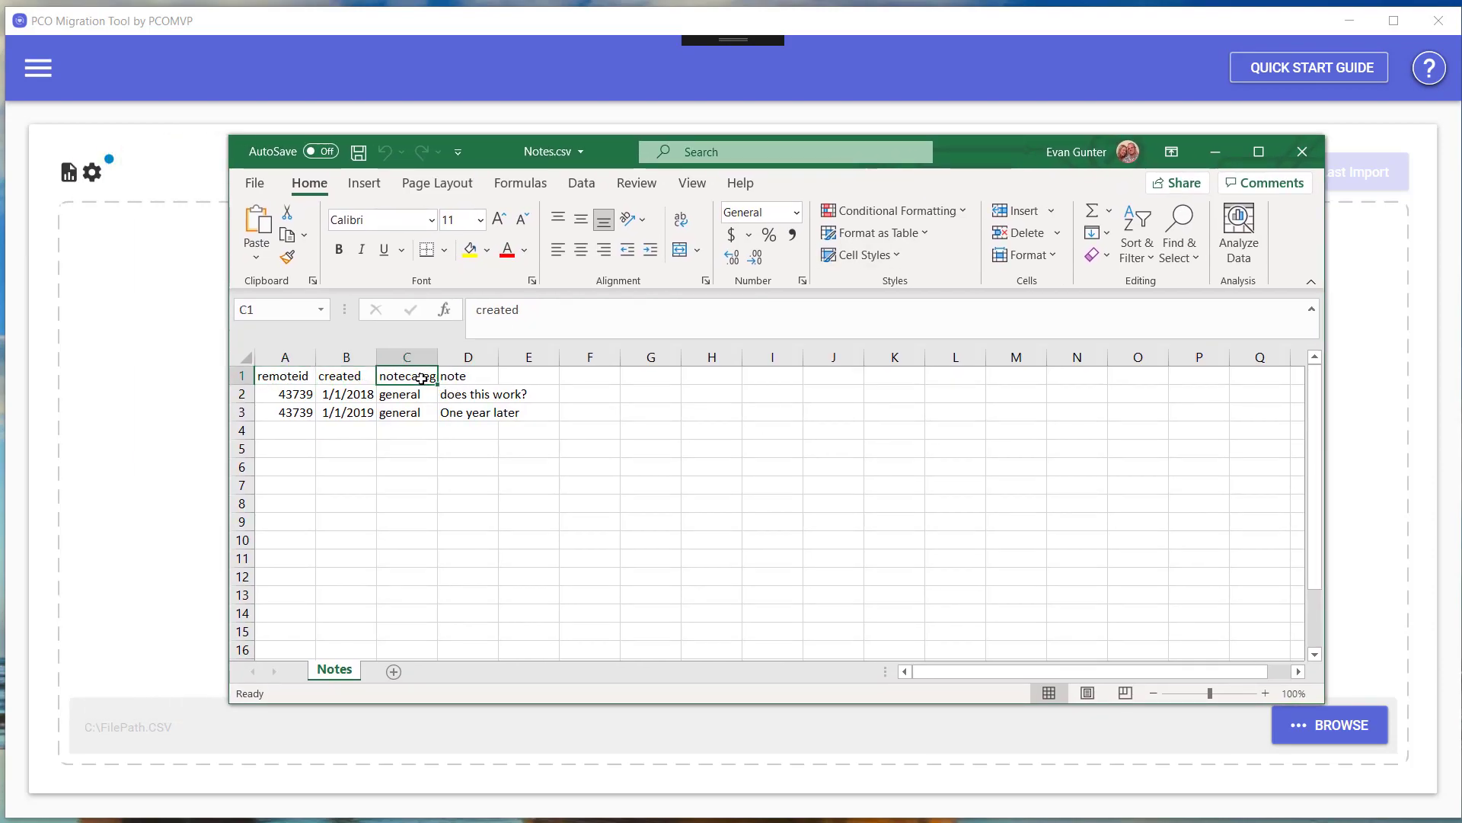
{"action": "left_click", "coordinate": [475, 382]}
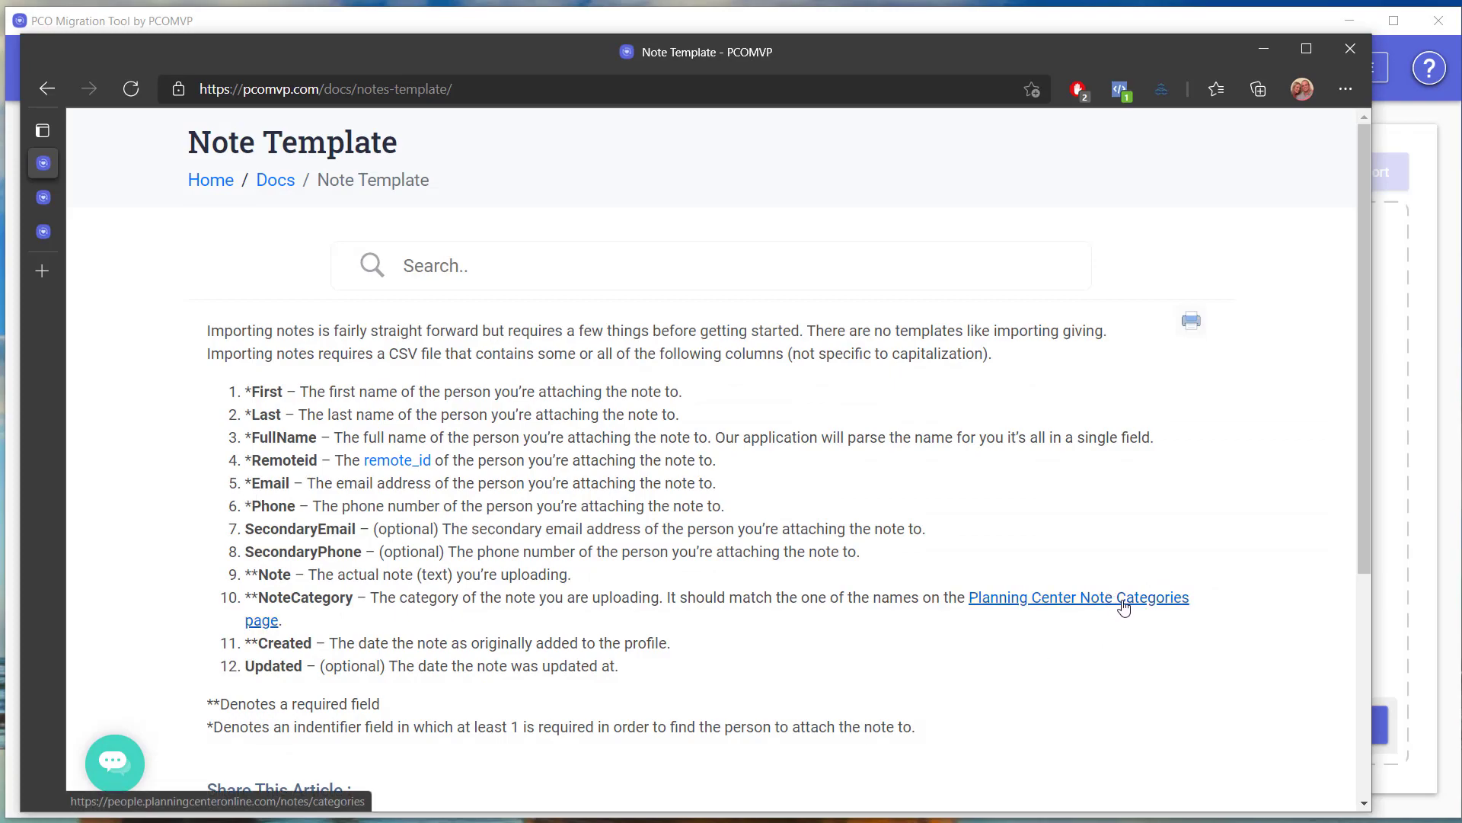
{"action": "left_click", "coordinate": [1265, 50]}
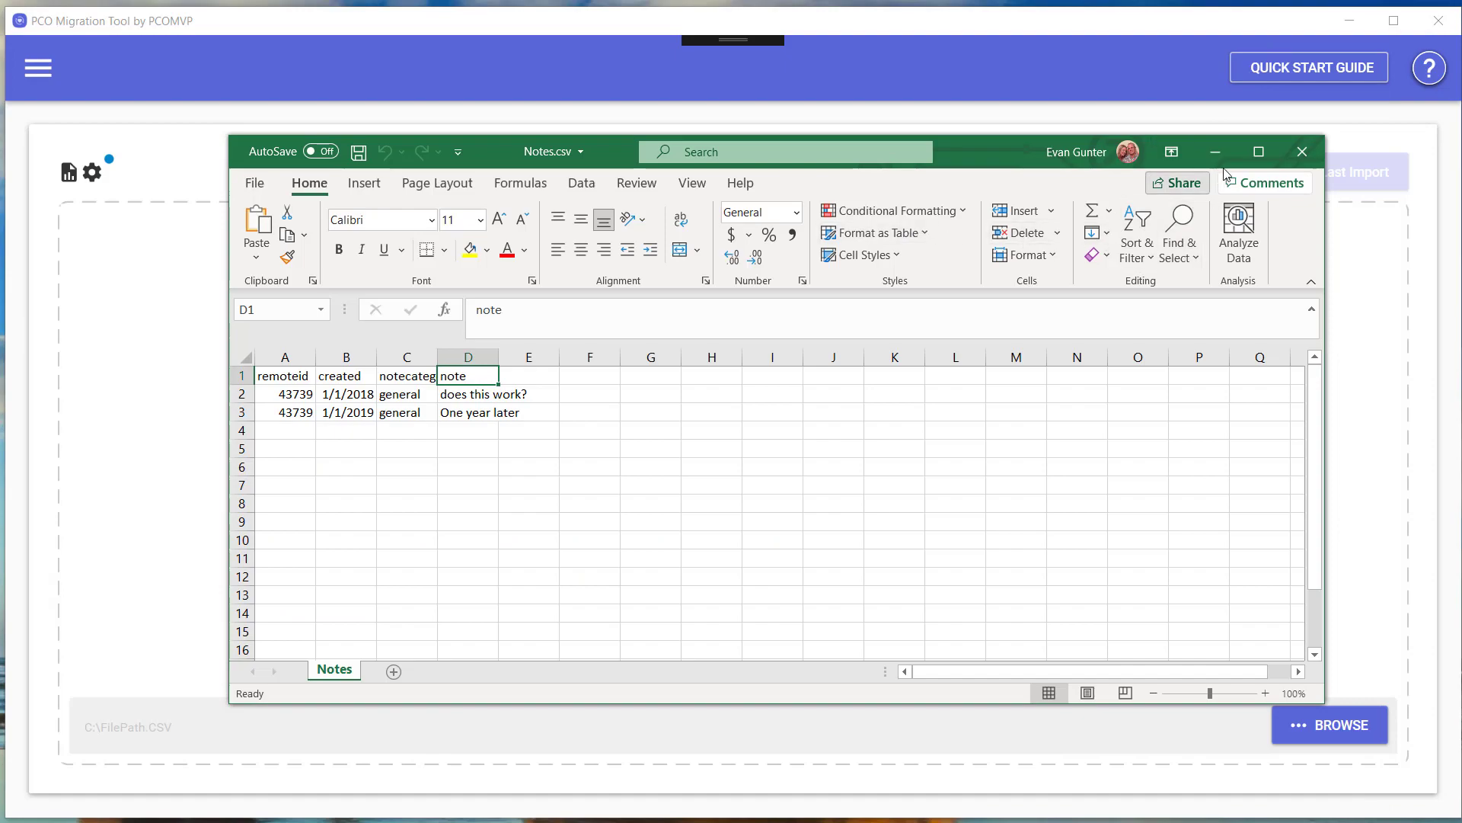
{"action": "left_click", "coordinate": [1302, 155]}
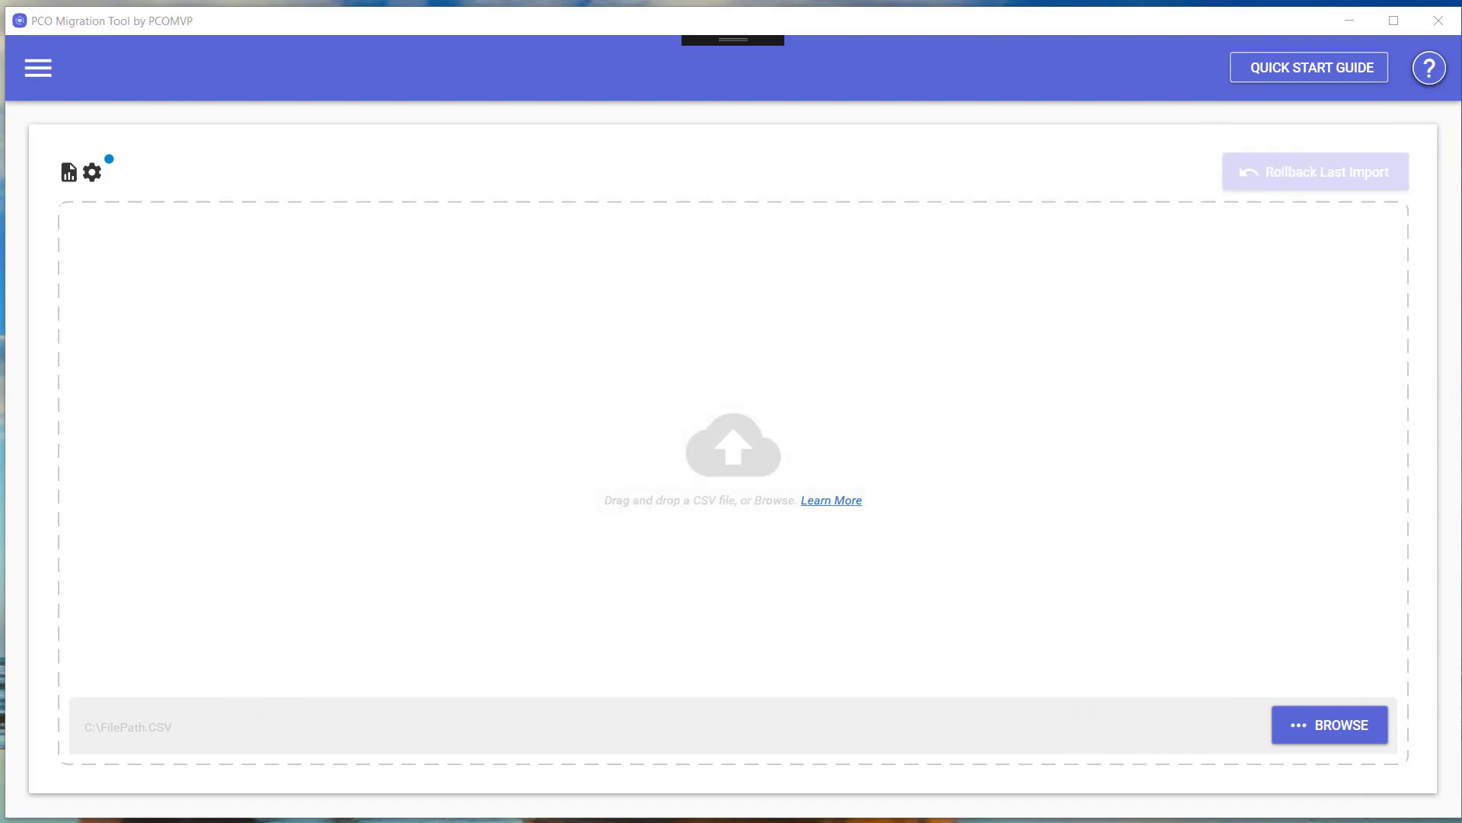
Load Notes.csv into the notes upload area and import its 2 notes at 100% success.
{"action": "left_click_drag", "start_coordinate": [400, 426], "coordinate": [743, 431]}
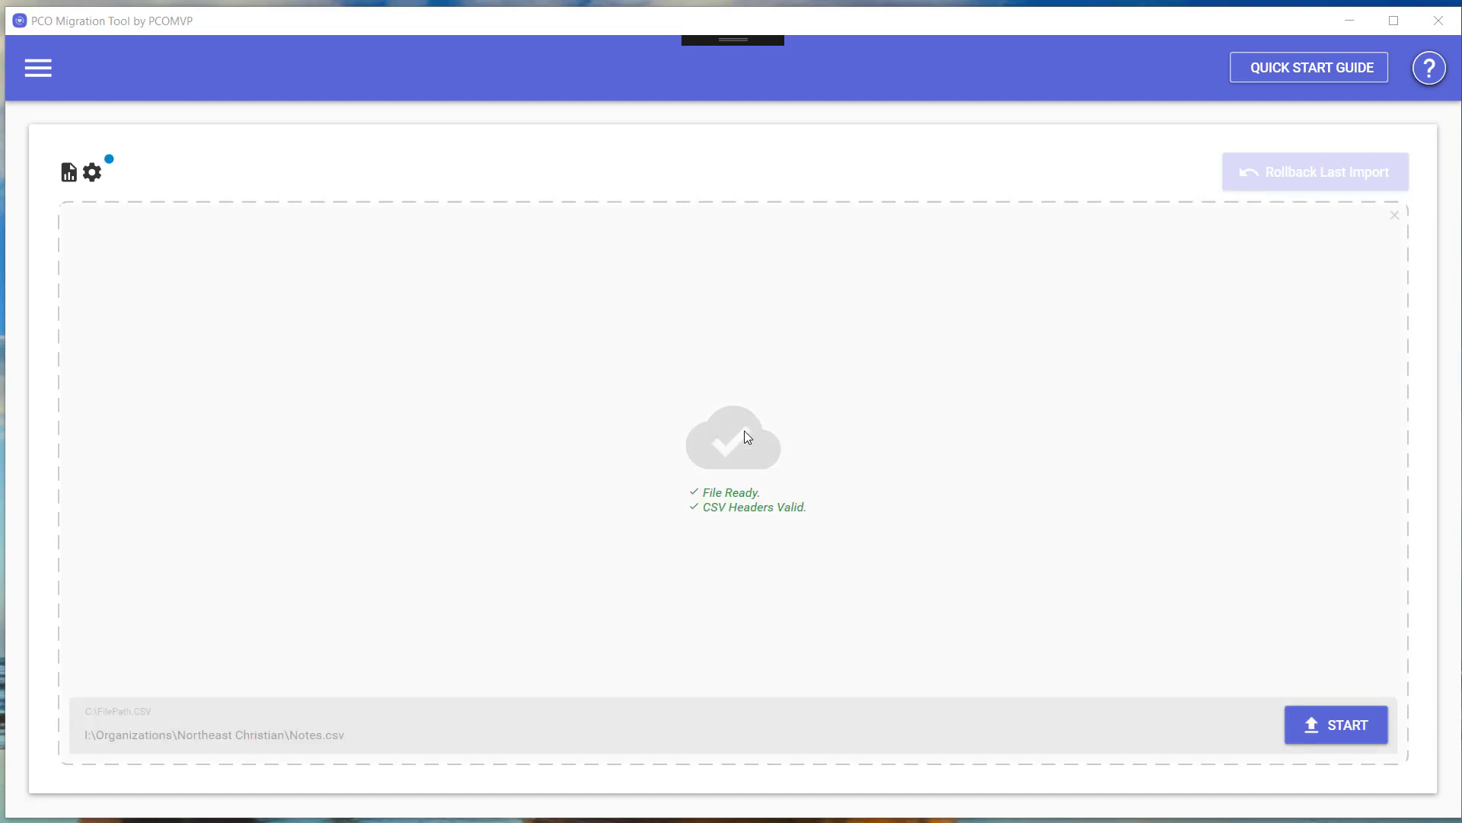
{"action": "left_click", "coordinate": [1354, 729]}
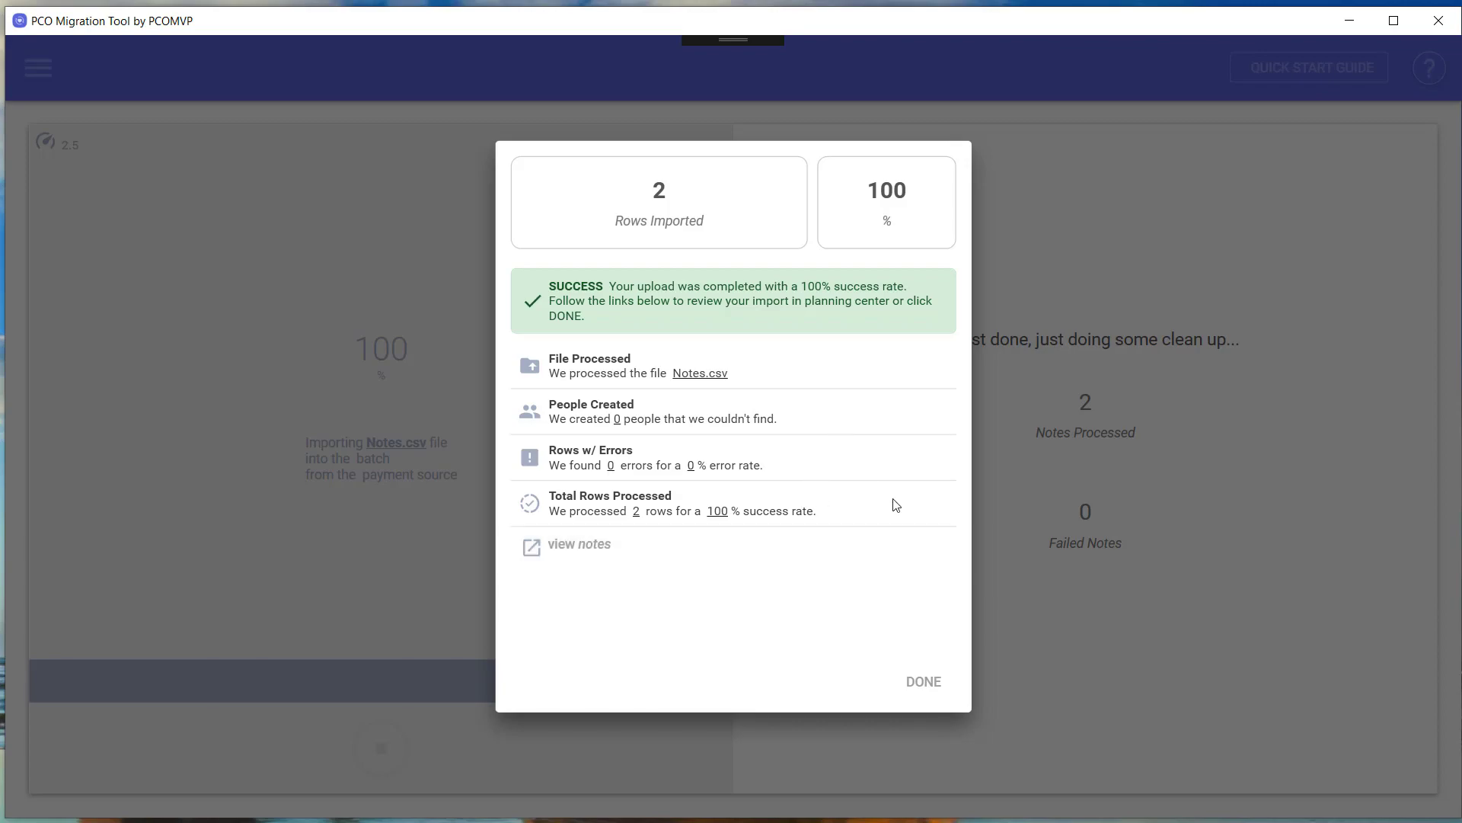
{"action": "left_click", "coordinate": [927, 685]}
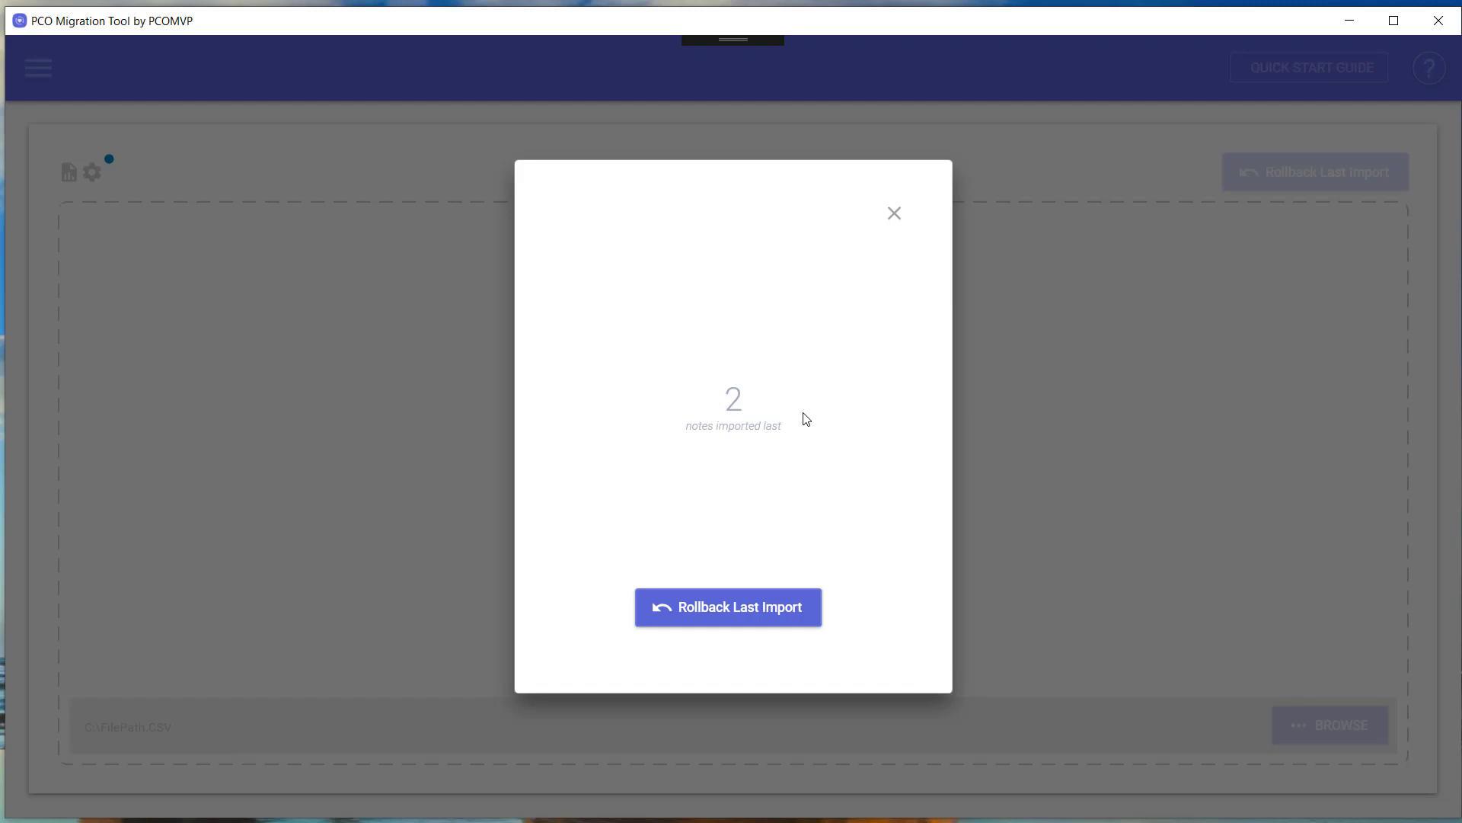
Roll back the last import, removing both notes, and close the rollback dialog.
{"action": "left_click", "coordinate": [745, 614]}
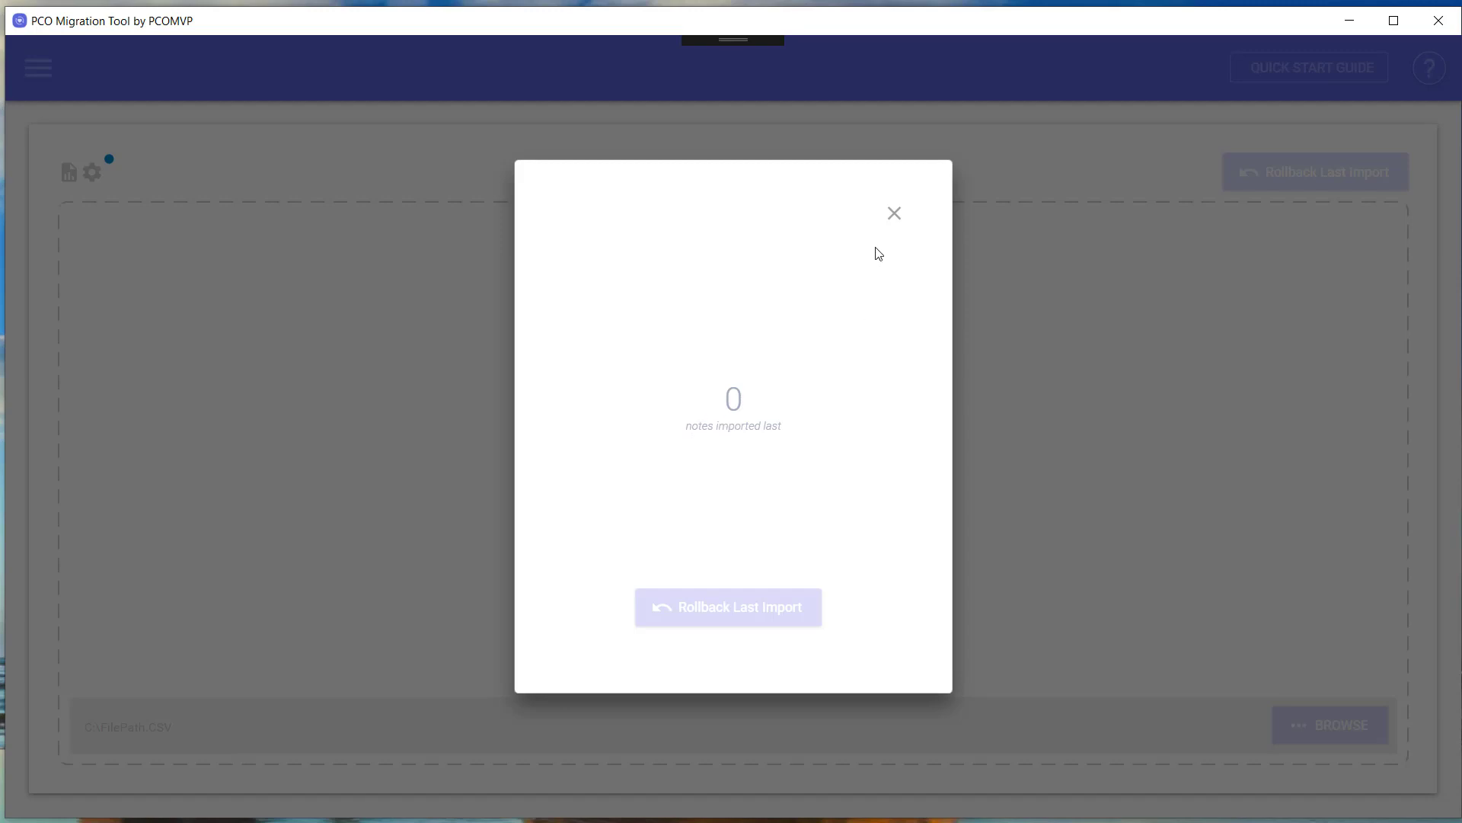
{"action": "left_click", "coordinate": [894, 215]}
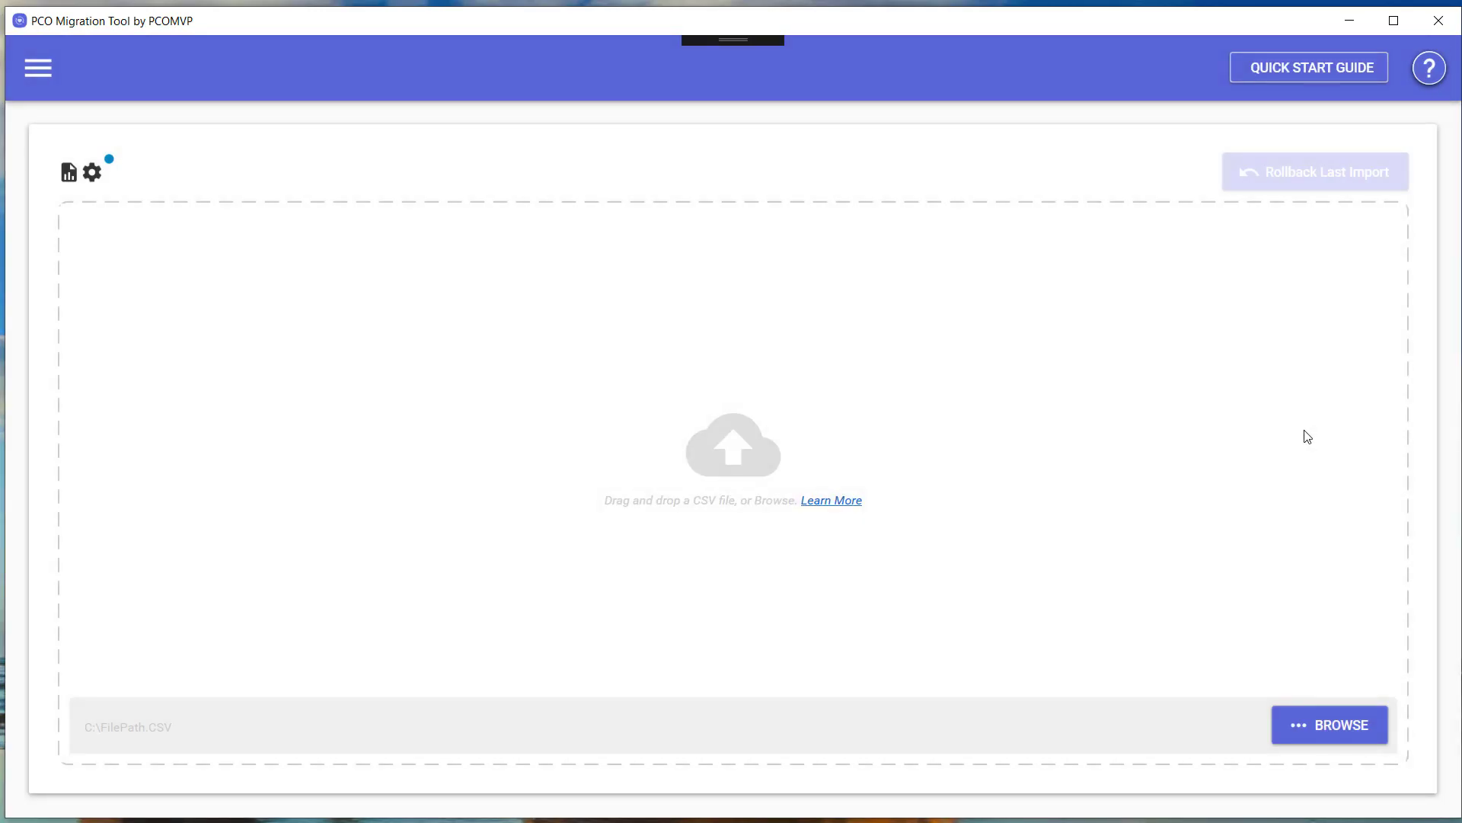